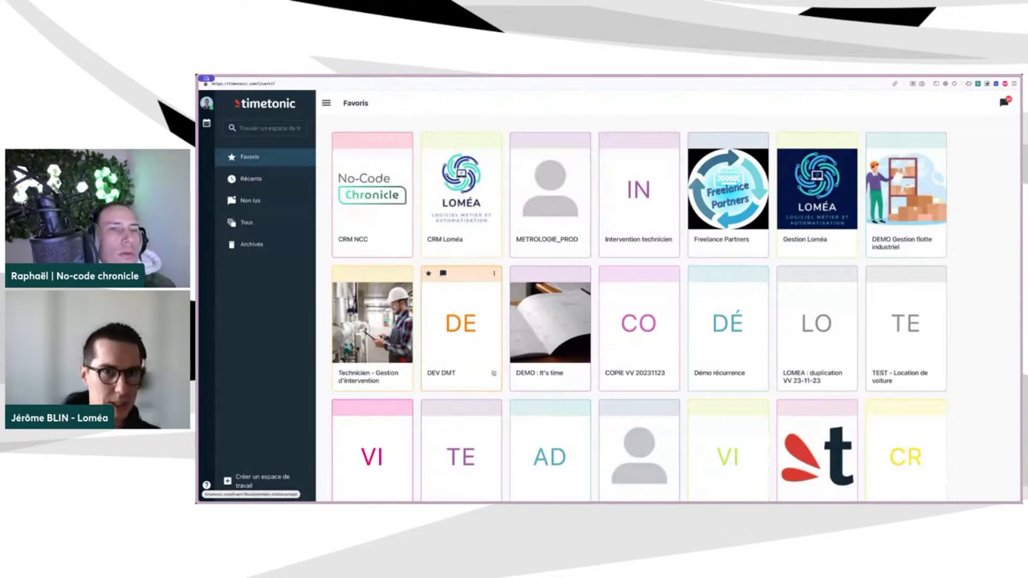
# Step: Open the CRM NCC workspace, examine the columns of its Entreprise table and return to the favourite workspaces
pyautogui.click(387, 217)
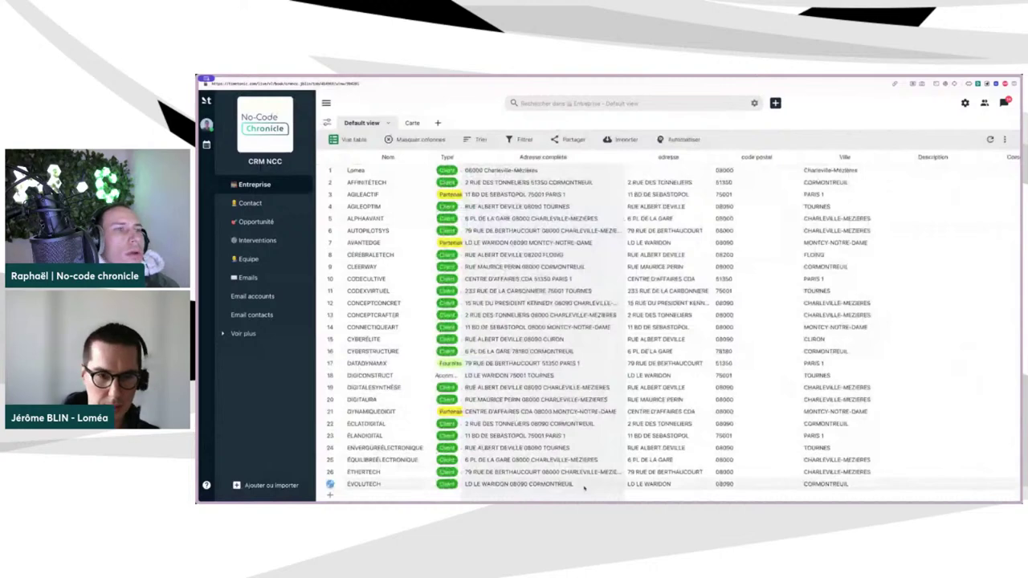
pyautogui.hscroll(3, 579, 486)
pyautogui.hscroll(2, 574, 484)
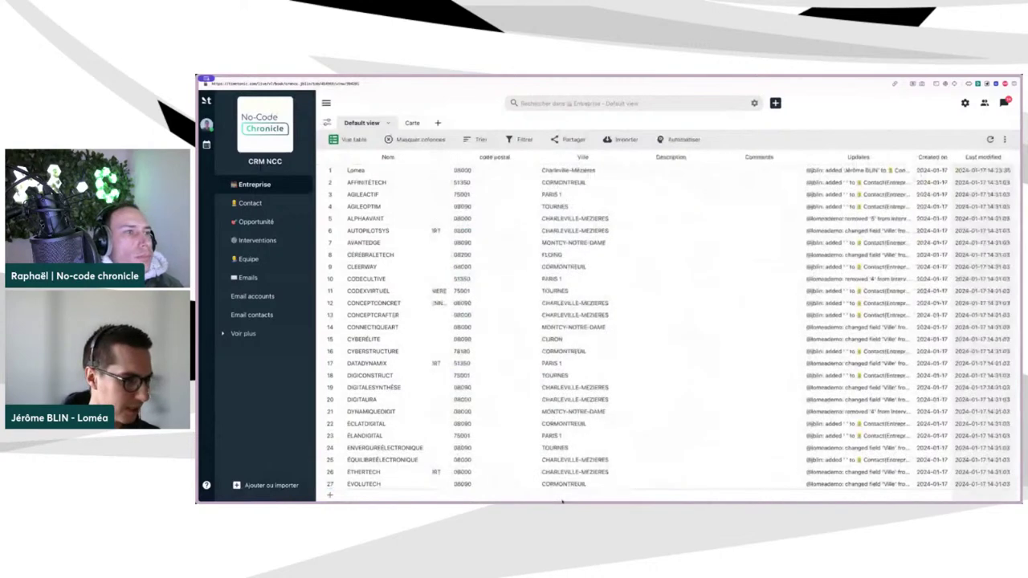
pyautogui.hscroll(-2, 562, 501)
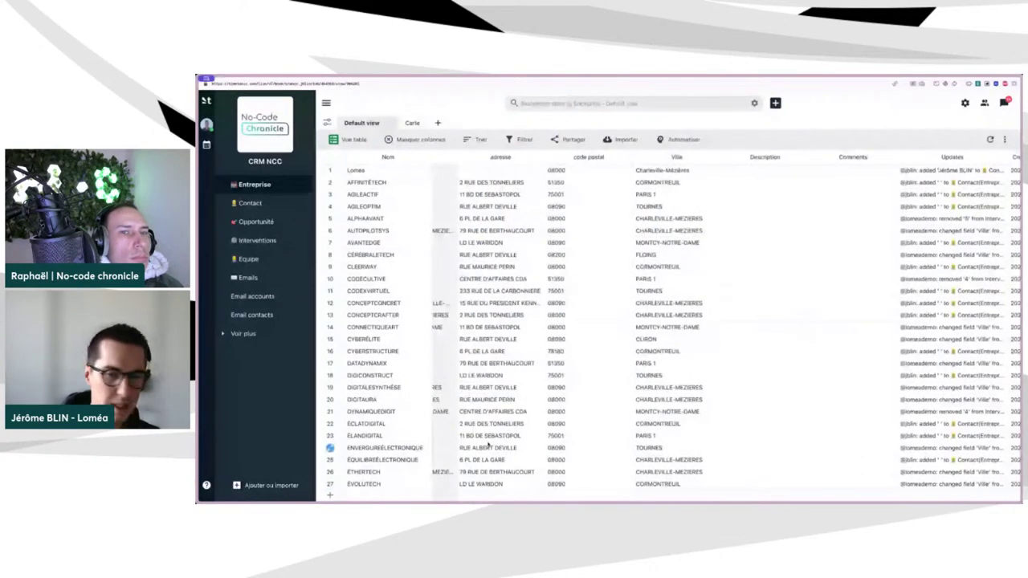
pyautogui.hscroll(-2, 488, 443)
pyautogui.hscroll(2, 488, 444)
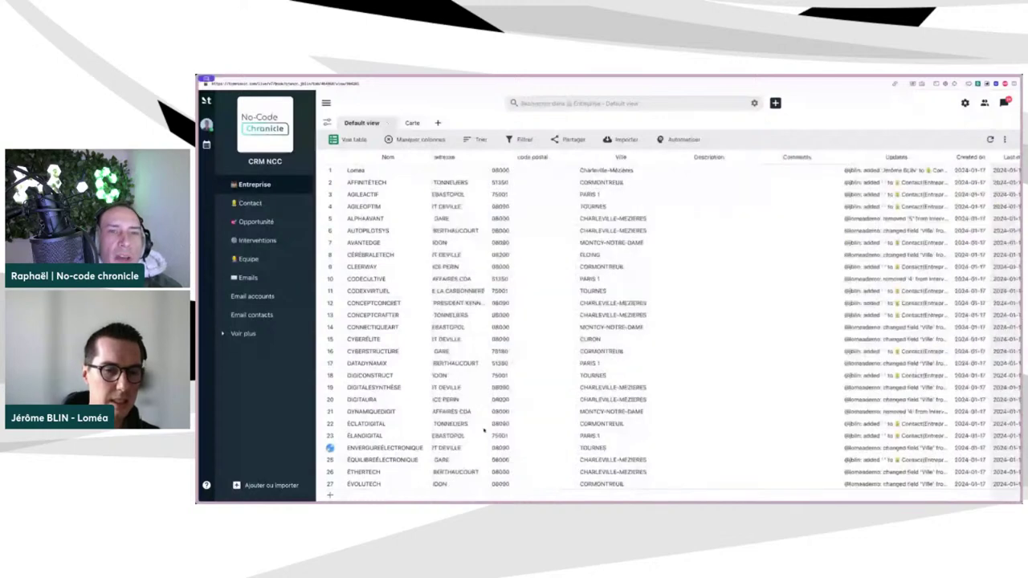
pyautogui.click(282, 138)
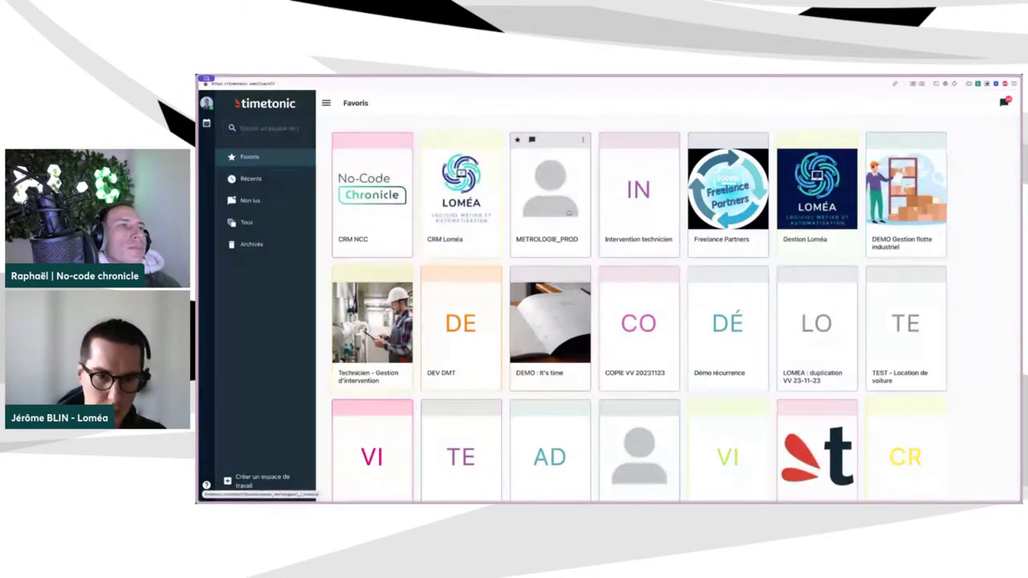
# Step: Create a new workspace from the blank Nouvelle Smart-Table template and name it "CRM live NCC"
pyautogui.scroll(-1, 568, 213)
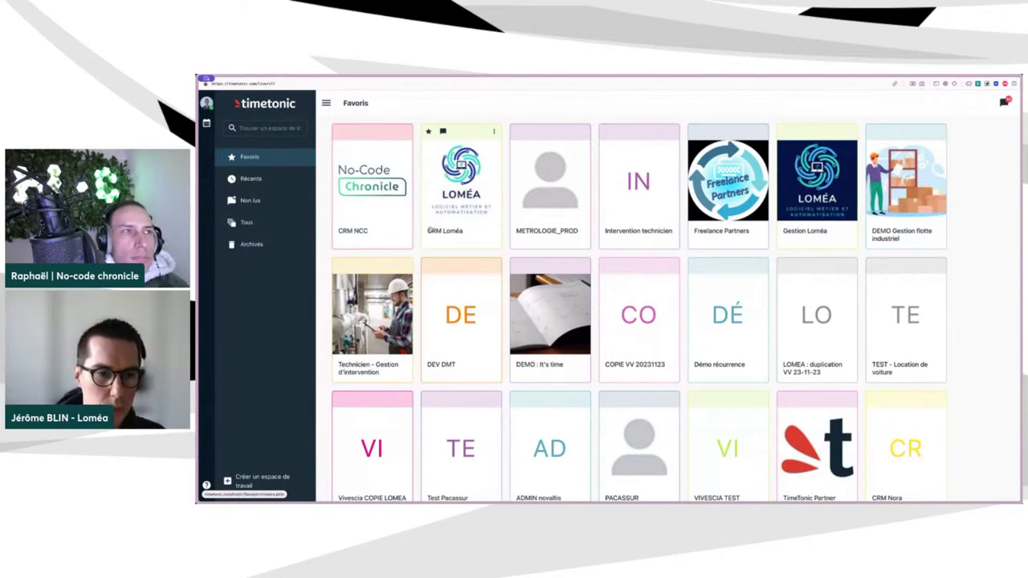
pyautogui.click(266, 481)
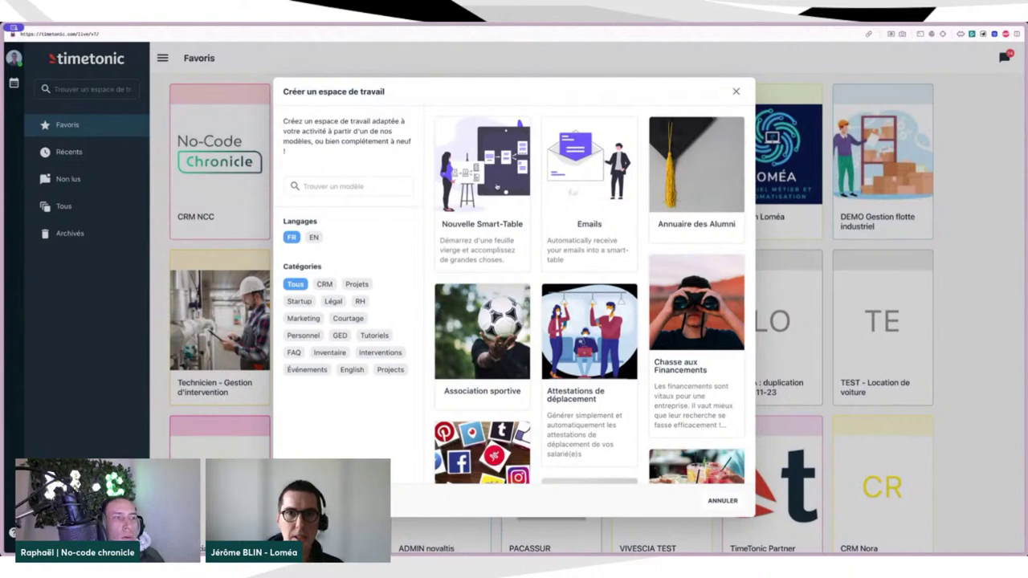
pyautogui.click(495, 186)
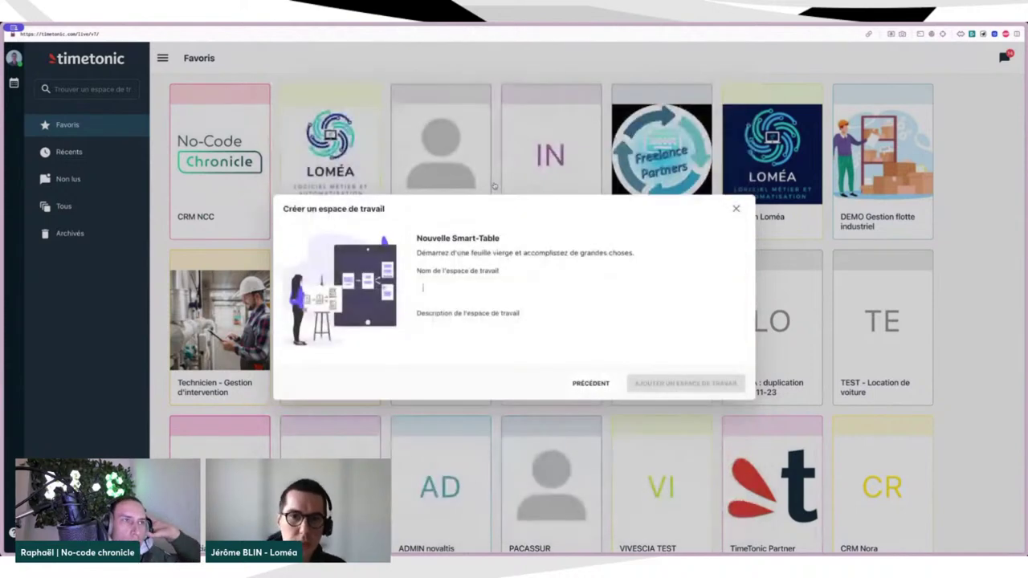
pyautogui.click(448, 291)
pyautogui.write('CRM ')
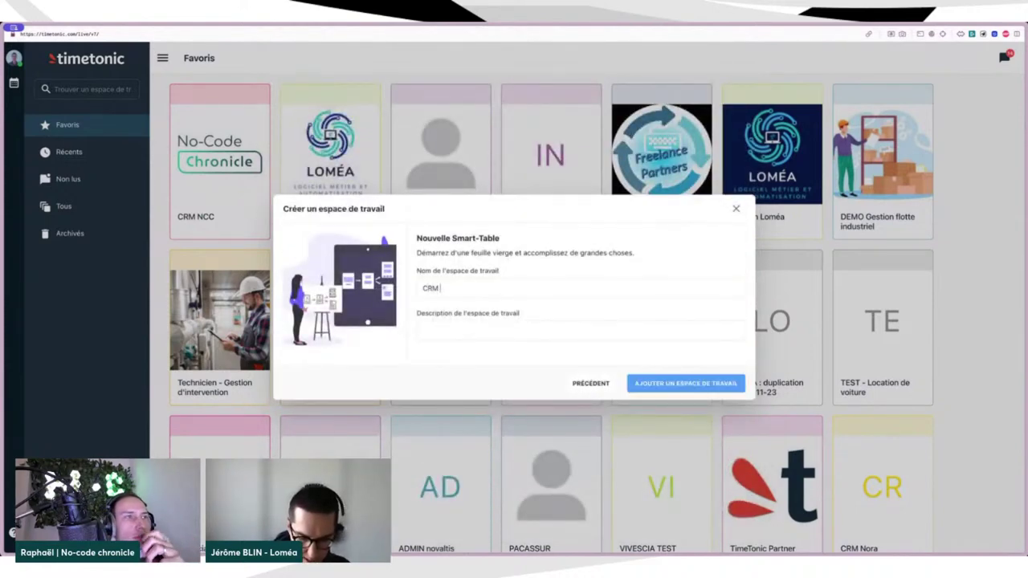
pyautogui.write('live NCC')
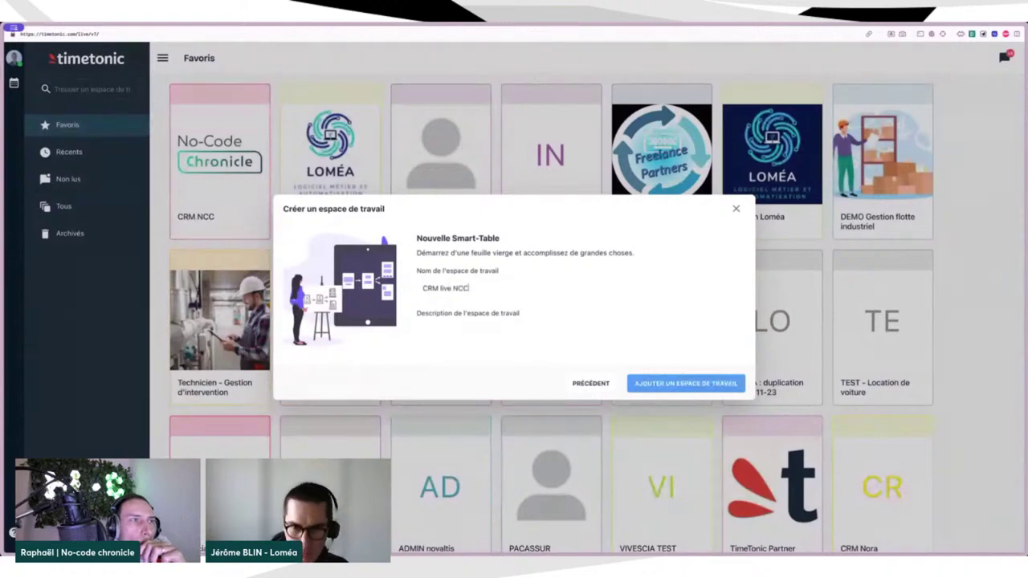
pyautogui.press('Return')
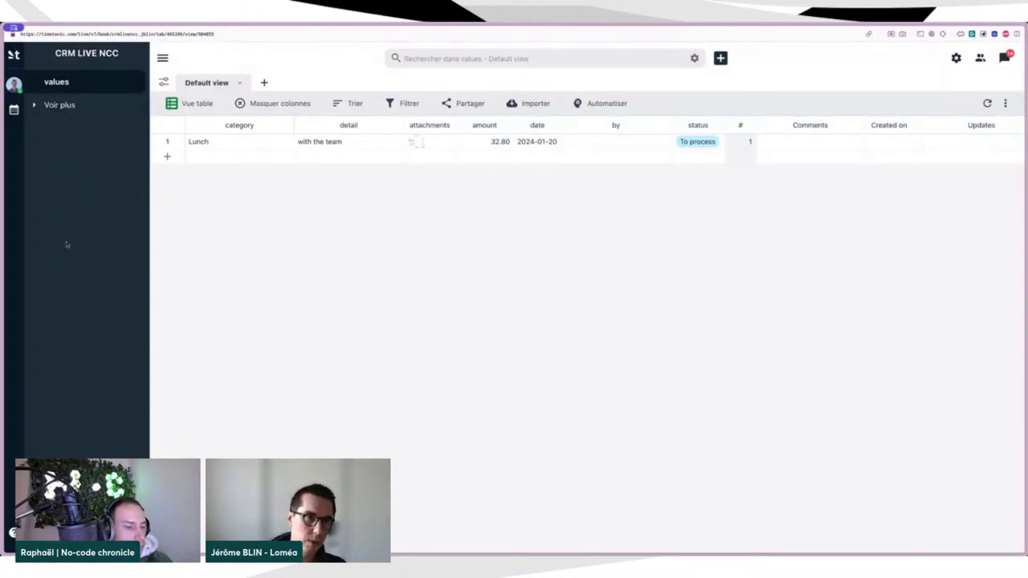
# Step: Add a new view named "d" to the values table and look across its columns
pyautogui.click(264, 83)
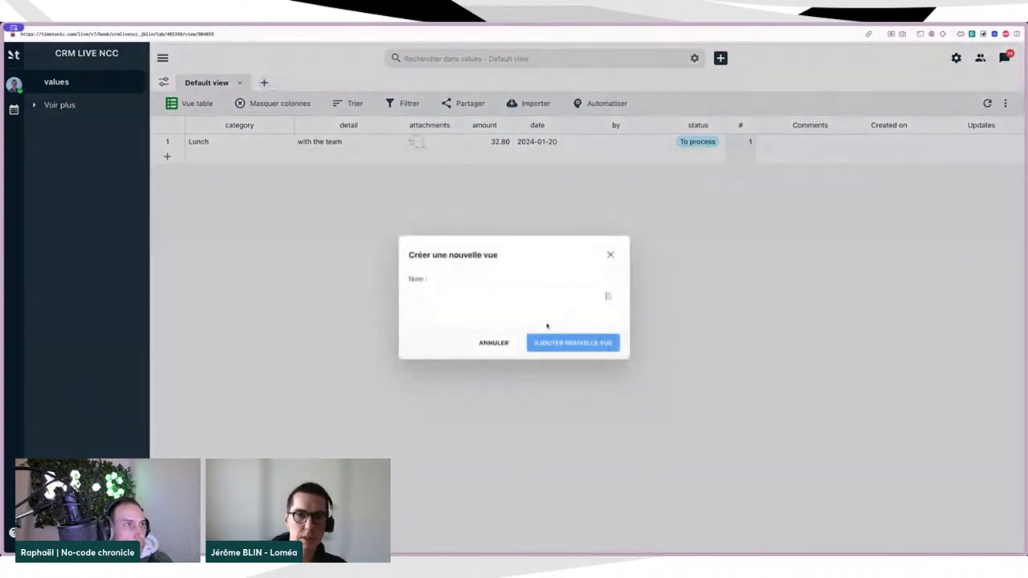
pyautogui.click(576, 346)
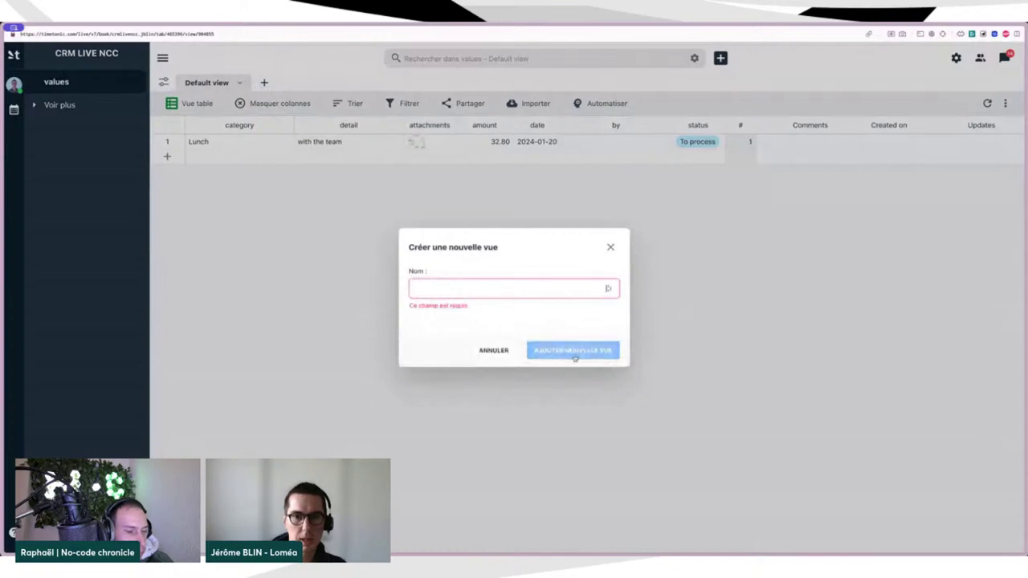
pyautogui.click(503, 289)
pyautogui.write('d')
pyautogui.click(573, 343)
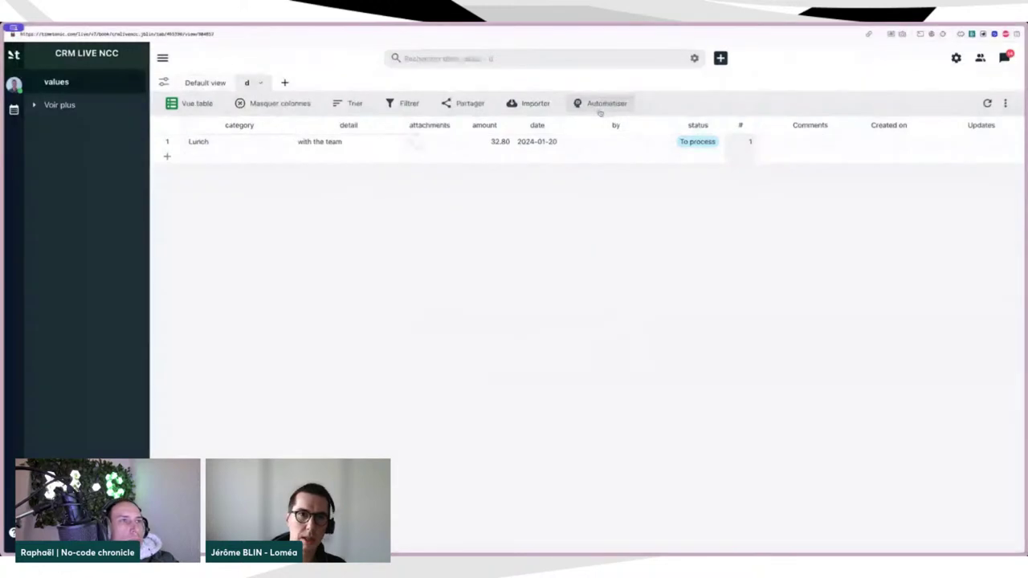
pyautogui.hscroll(3, 255, 138)
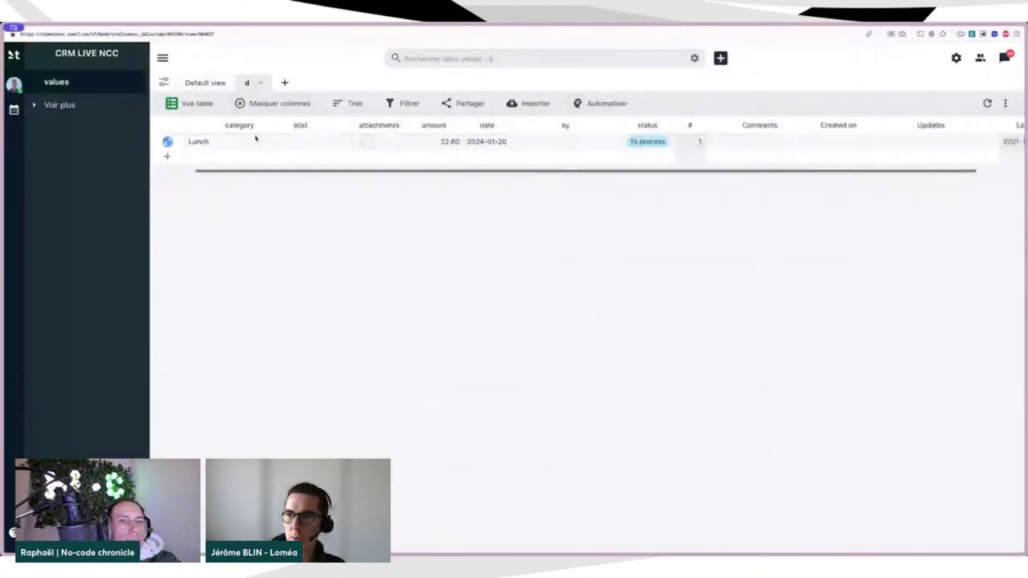
pyautogui.hscroll(-3, 256, 138)
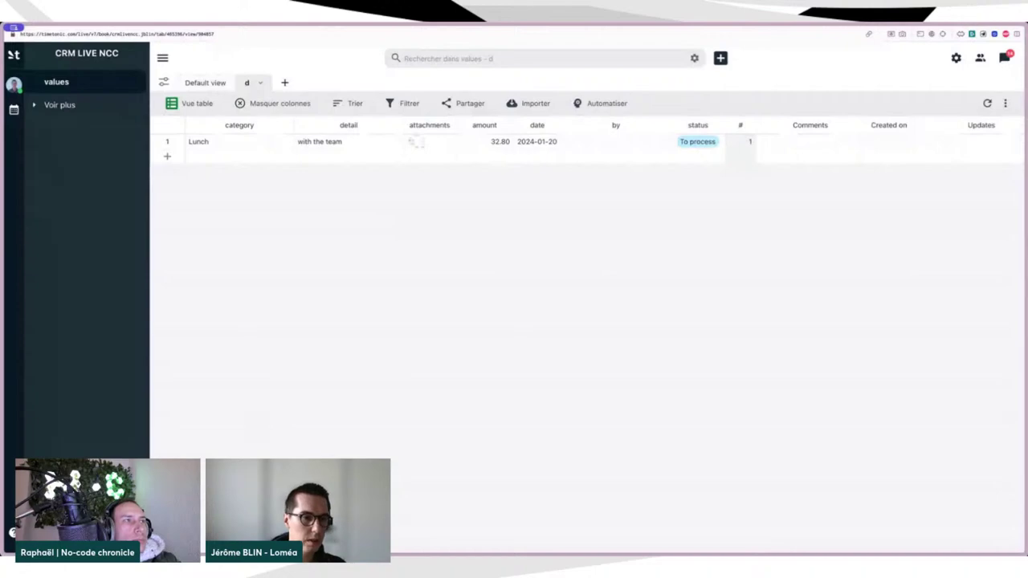
# Step: Browse the Smart-Table templates and add a blank Nouvelle Smart-Table named "Entreprise" to the workspace
pyautogui.click(721, 58)
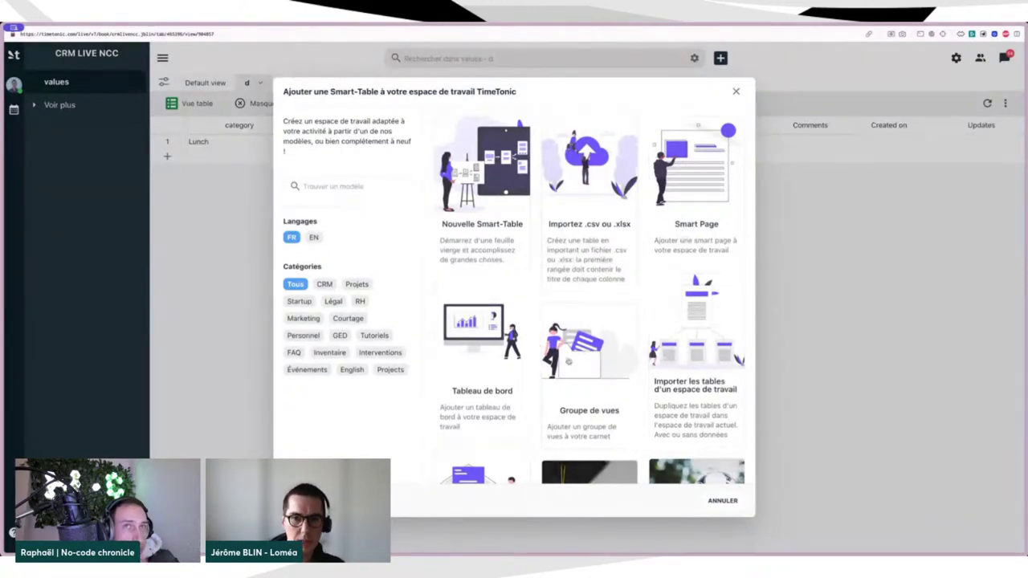
pyautogui.scroll(2, 568, 362)
pyautogui.scroll(-5, 568, 361)
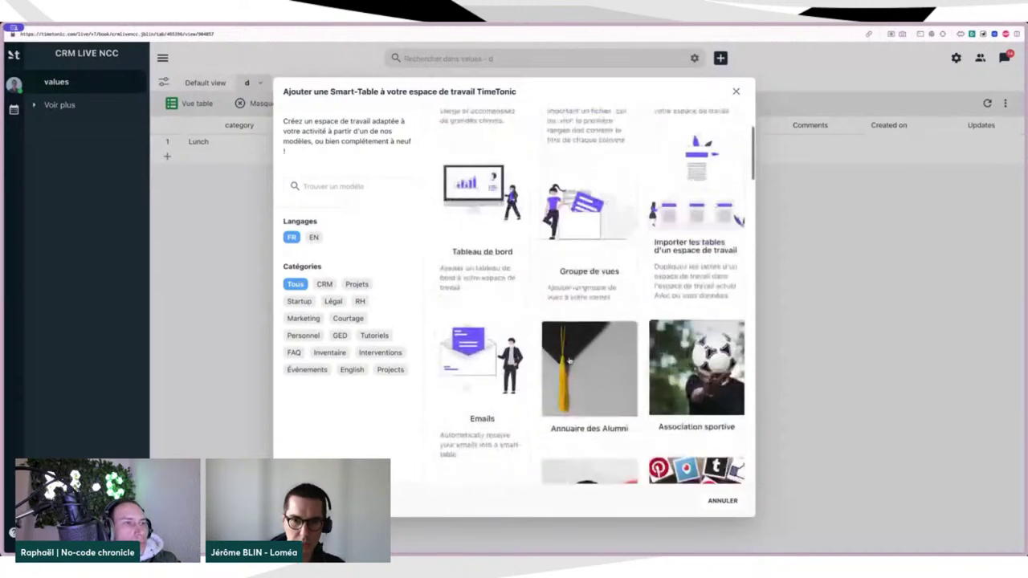
pyautogui.scroll(-4, 586, 365)
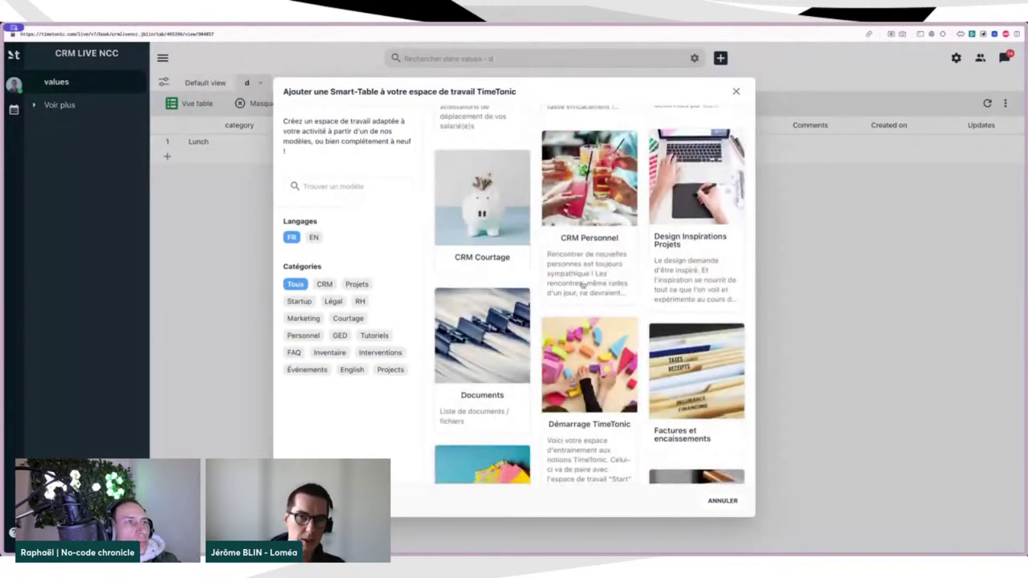
pyautogui.scroll(-1, 586, 265)
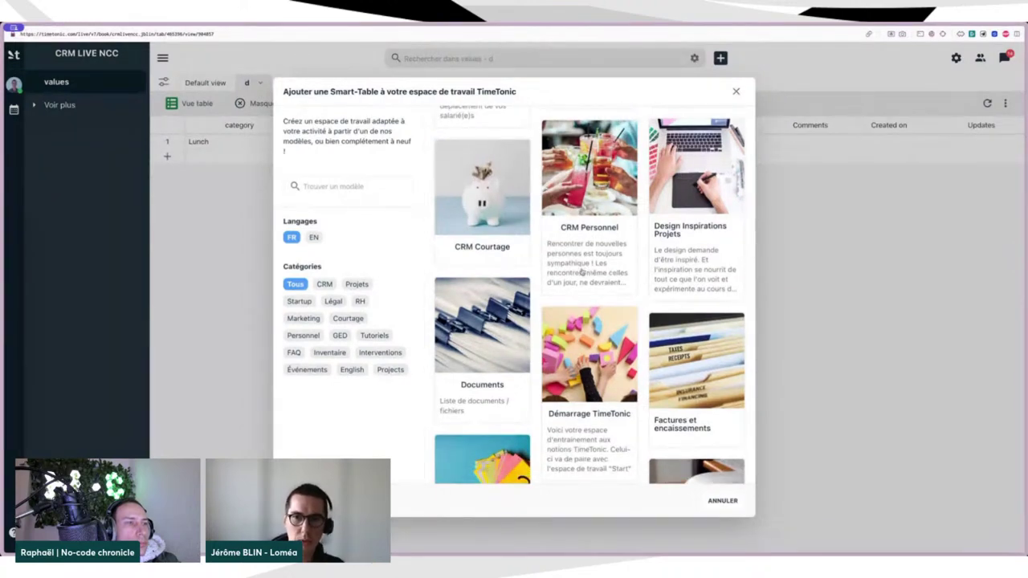
pyautogui.scroll(3, 586, 270)
pyautogui.scroll(5, 570, 264)
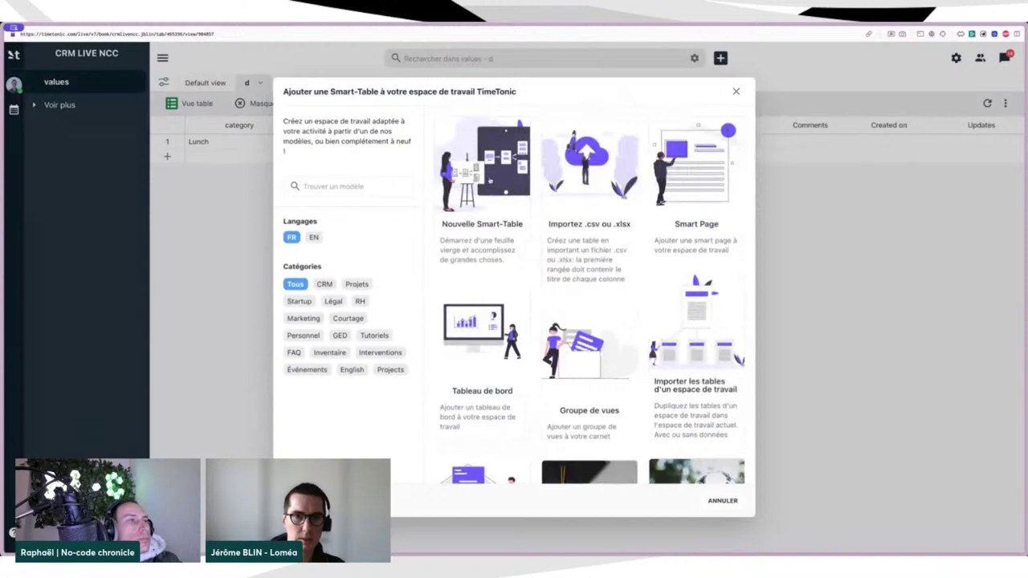
pyautogui.click(488, 181)
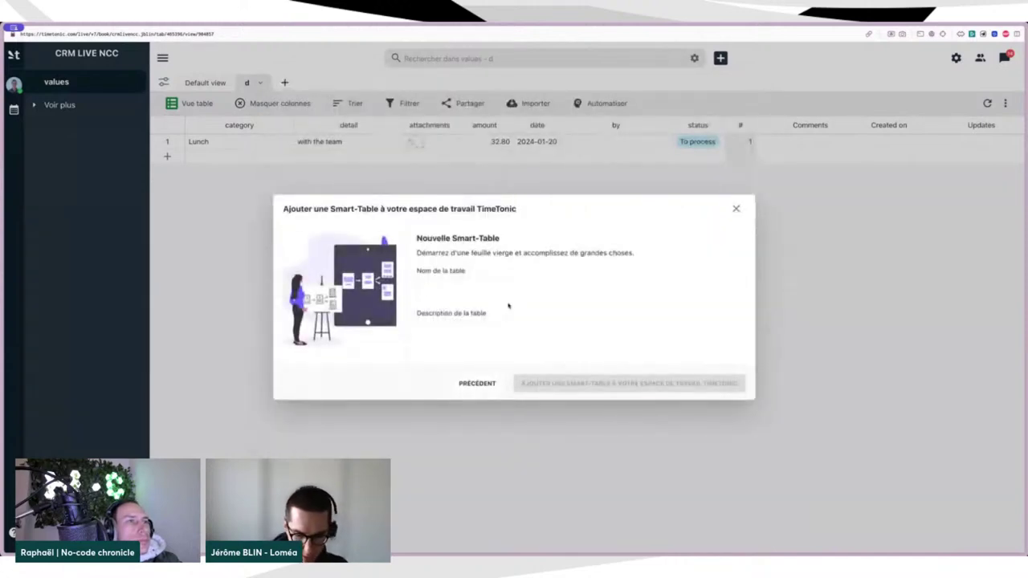
pyautogui.write('Entreprise')
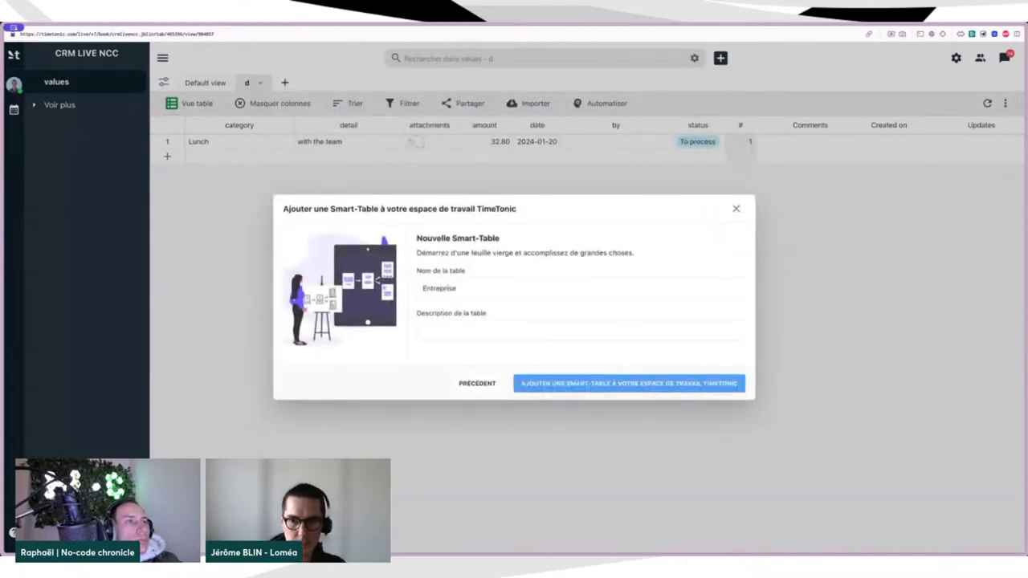
pyautogui.click(562, 384)
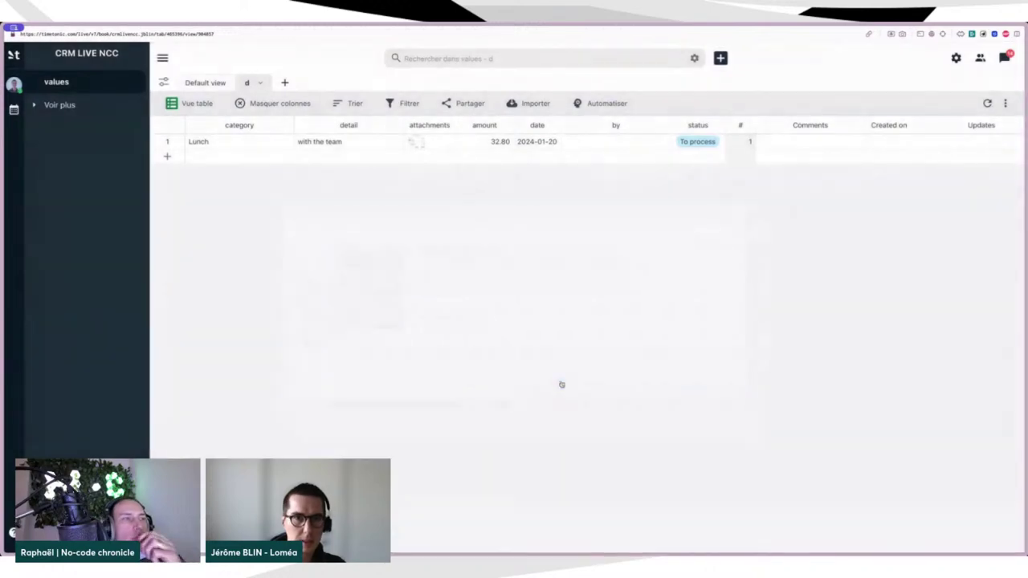
# Step: Delete the default "values" table from the CRM LIVE NCC workspace
pyautogui.click(133, 81)
pyautogui.click(121, 173)
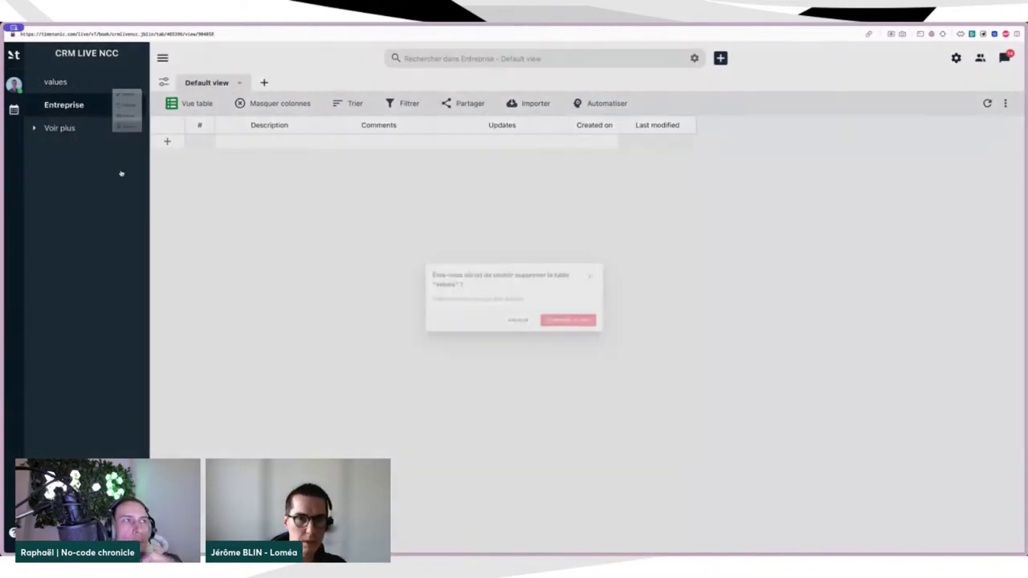
pyautogui.click(568, 328)
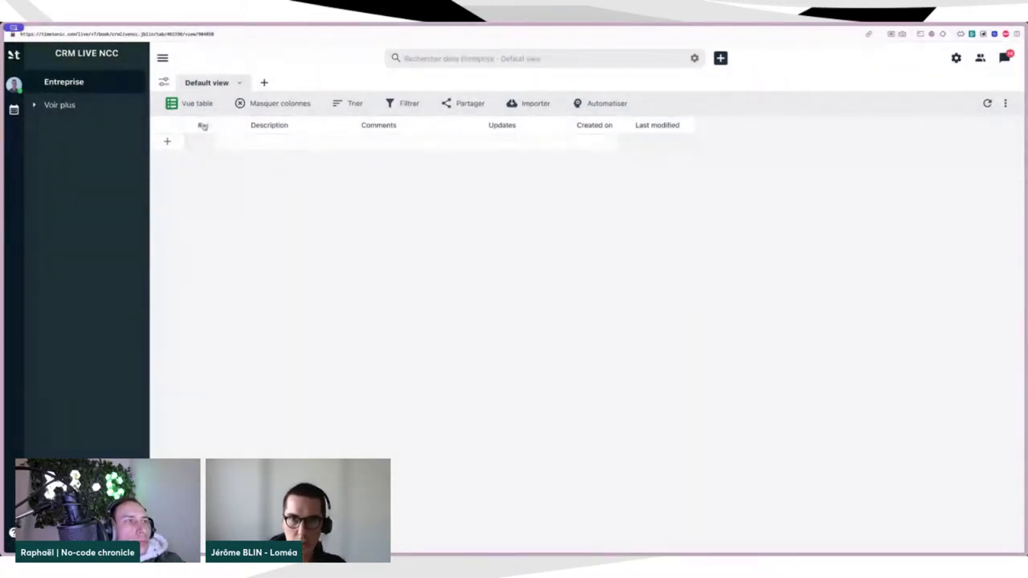
# Step: Examine the field types available for a new field beside the # column of the Entreprise table, without inserting one
pyautogui.click(204, 126)
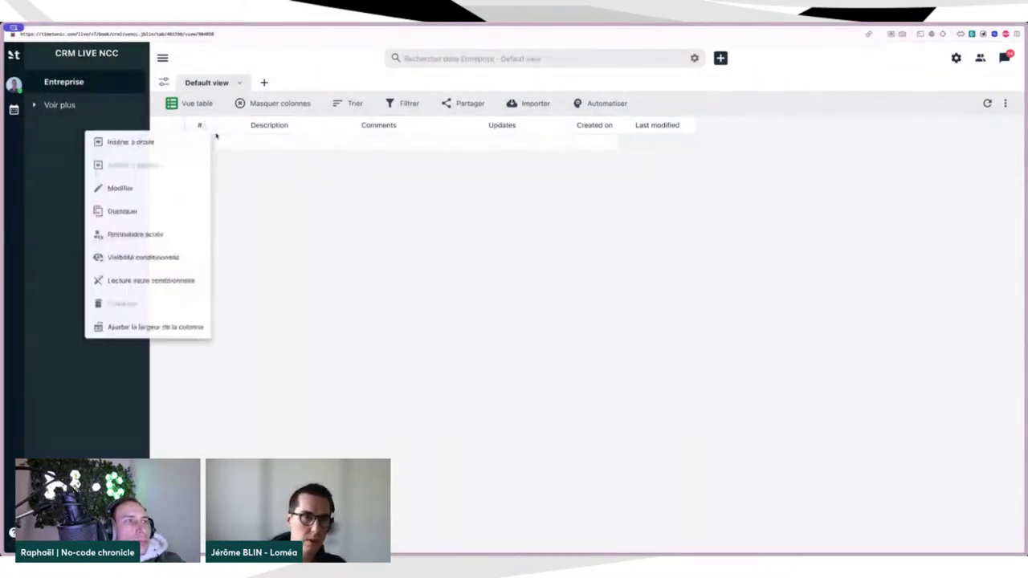
pyautogui.click(168, 143)
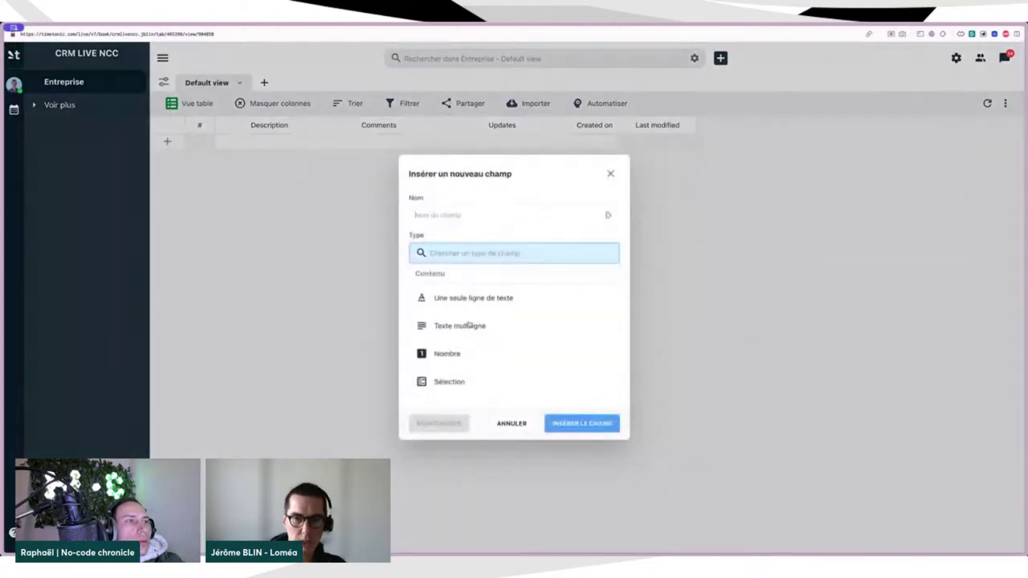
pyautogui.scroll(-1, 469, 324)
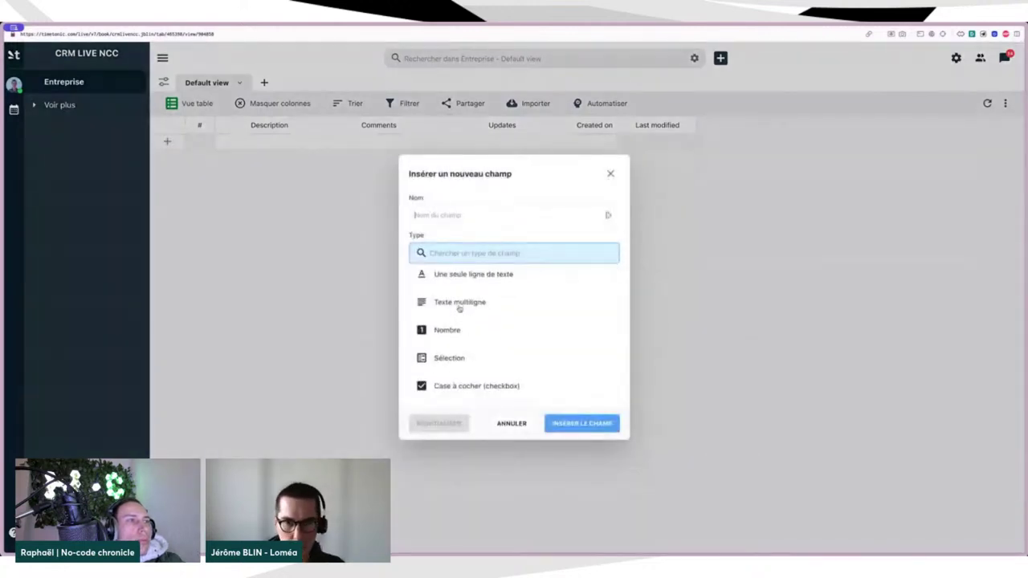
pyautogui.scroll(-2, 463, 324)
pyautogui.scroll(3, 463, 324)
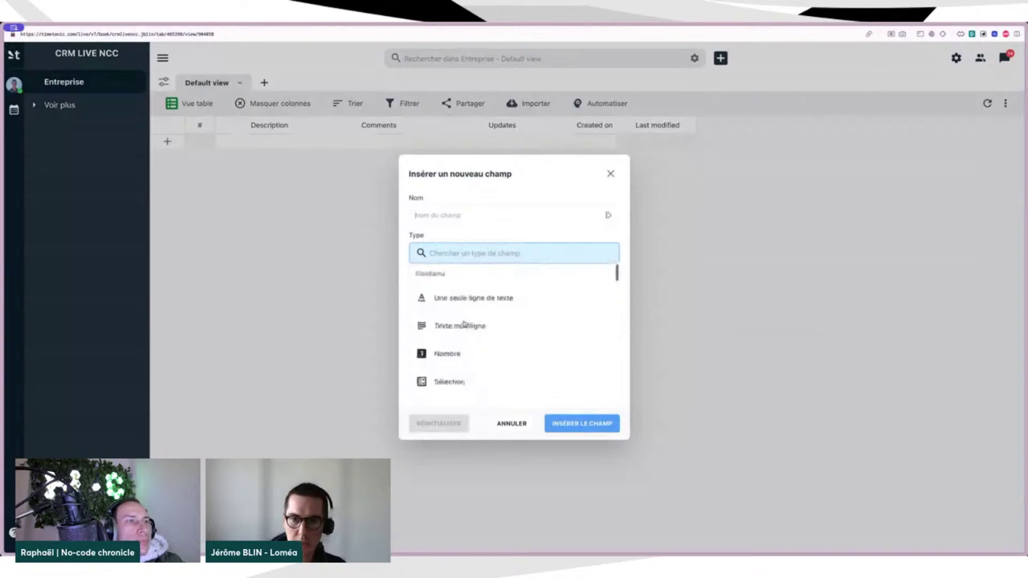
pyautogui.scroll(-1, 464, 323)
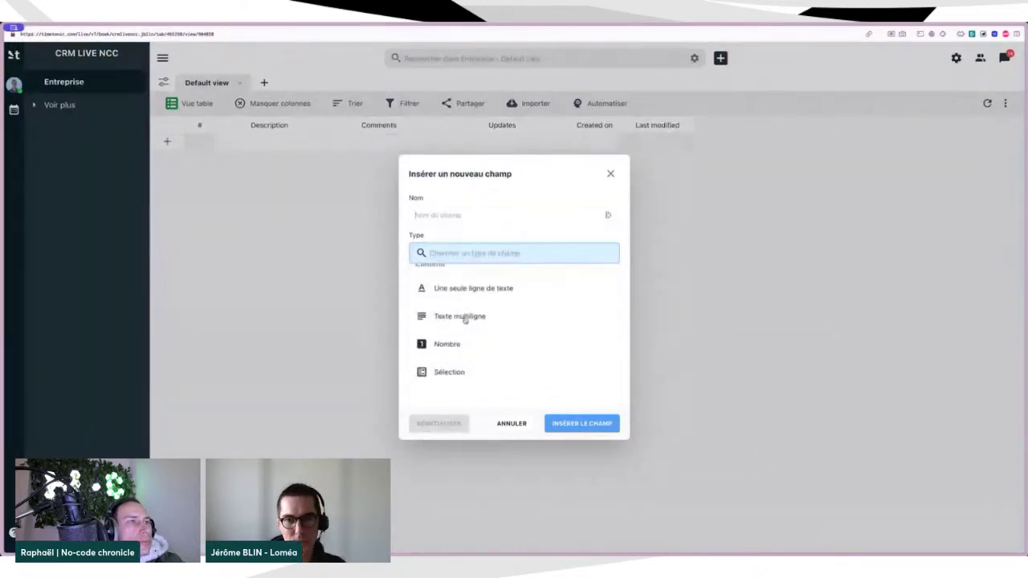
pyautogui.scroll(-2, 462, 322)
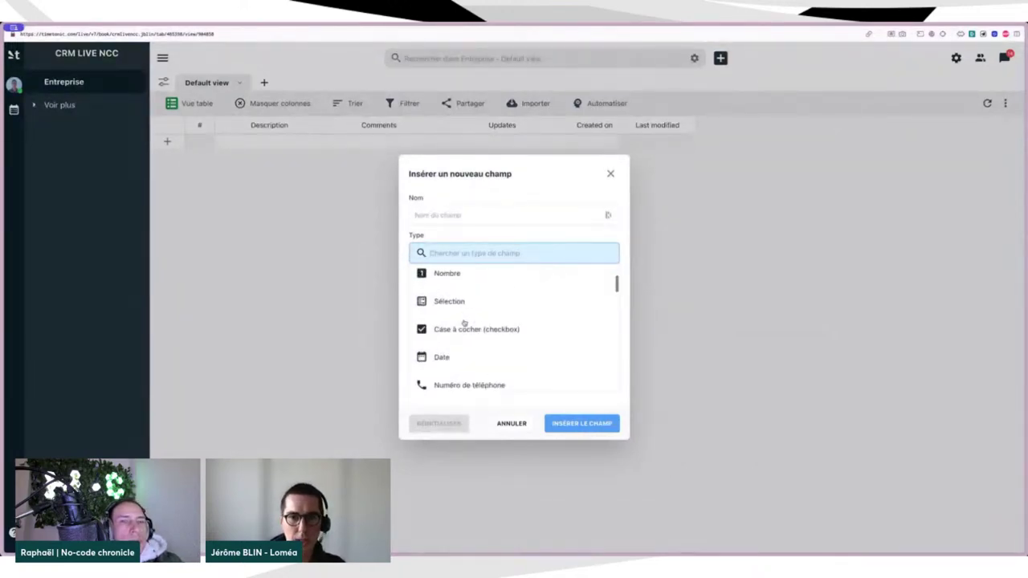
pyautogui.scroll(1, 466, 324)
pyautogui.scroll(-1, 486, 312)
pyautogui.scroll(2, 490, 309)
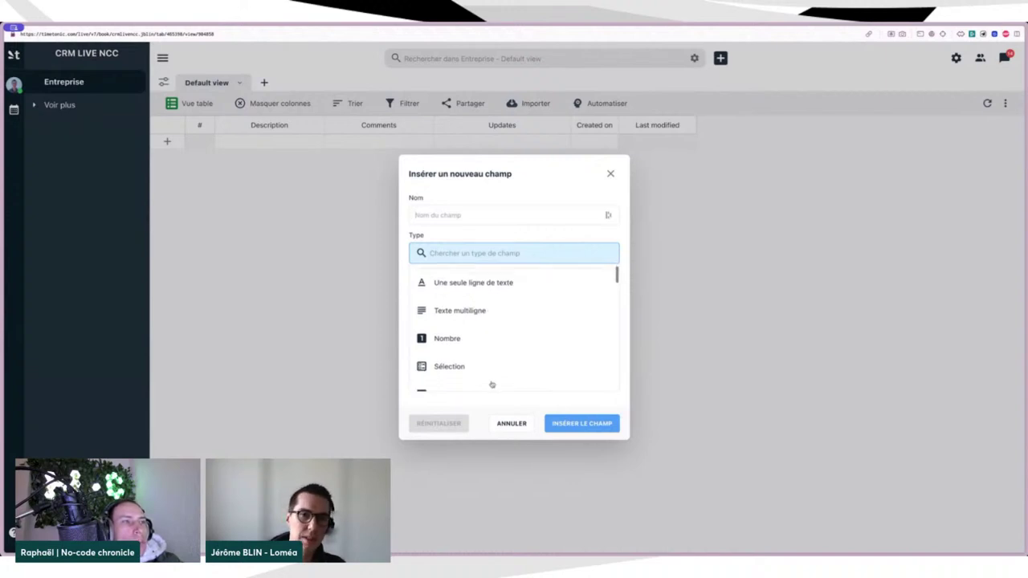
pyautogui.scroll(-4, 490, 383)
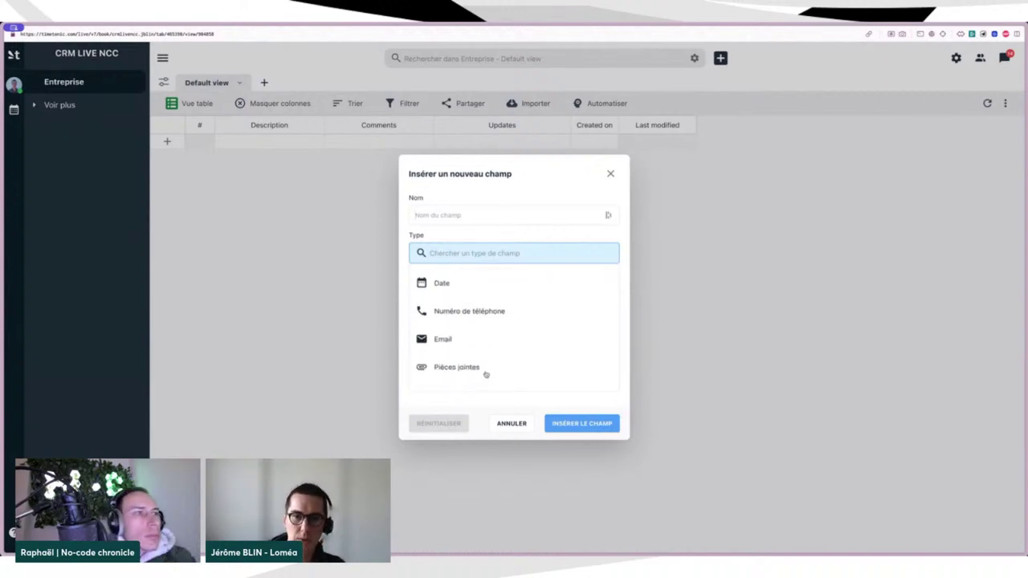
pyautogui.scroll(-1, 485, 372)
pyautogui.scroll(2, 476, 316)
pyautogui.scroll(1, 475, 316)
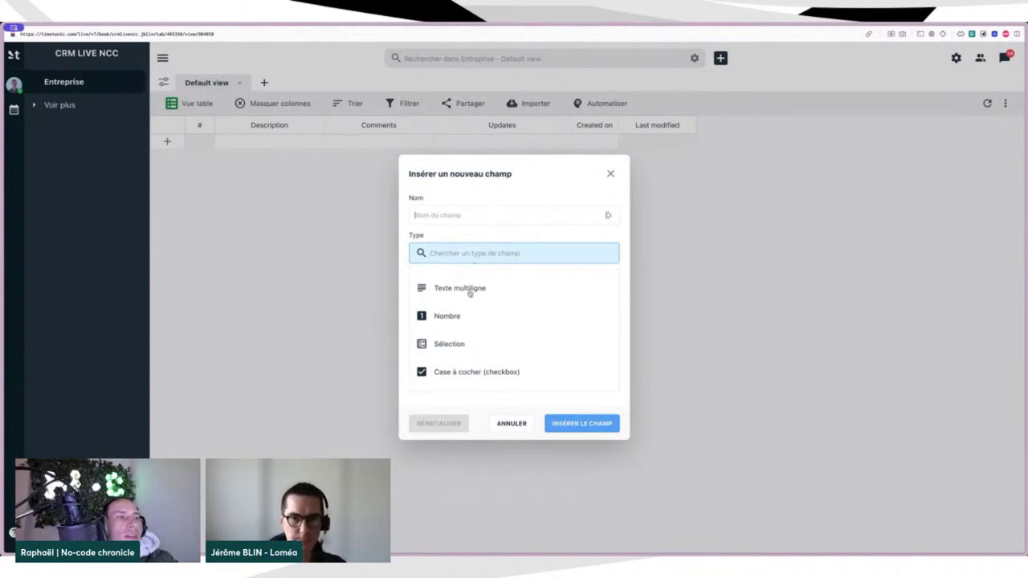
pyautogui.scroll(-5, 482, 342)
pyautogui.scroll(6, 482, 343)
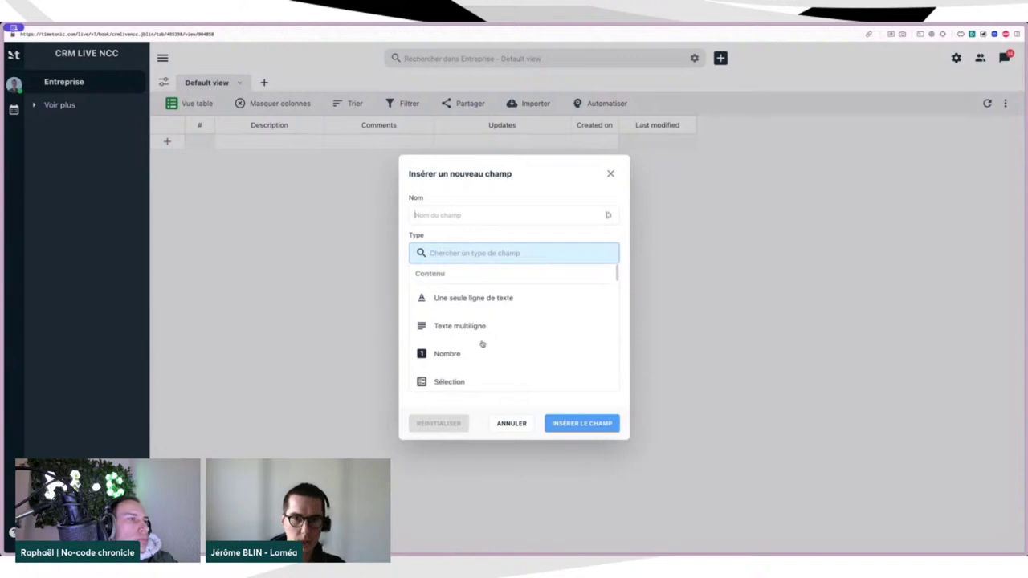
pyautogui.scroll(-5, 482, 344)
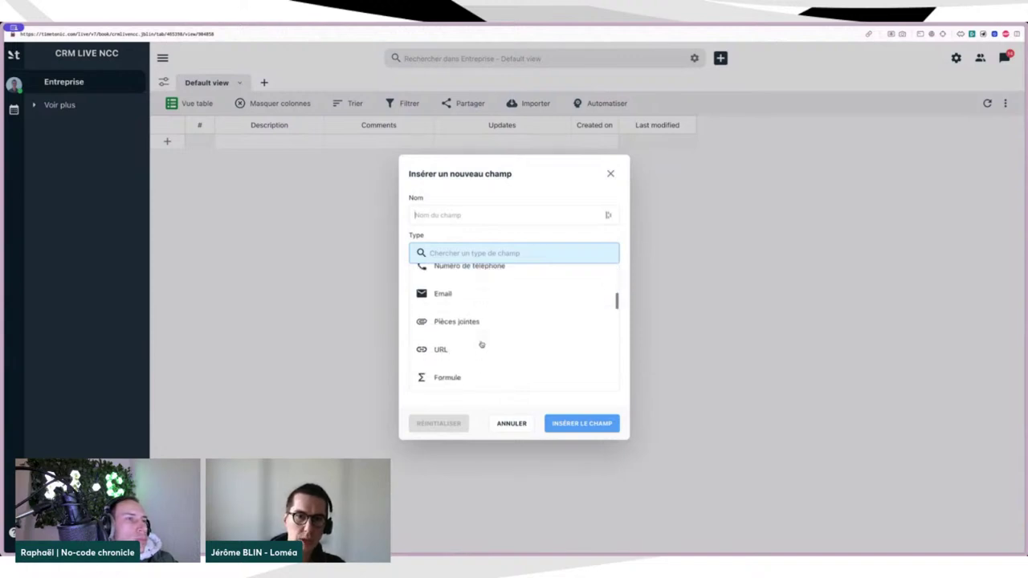
pyautogui.scroll(-3, 482, 344)
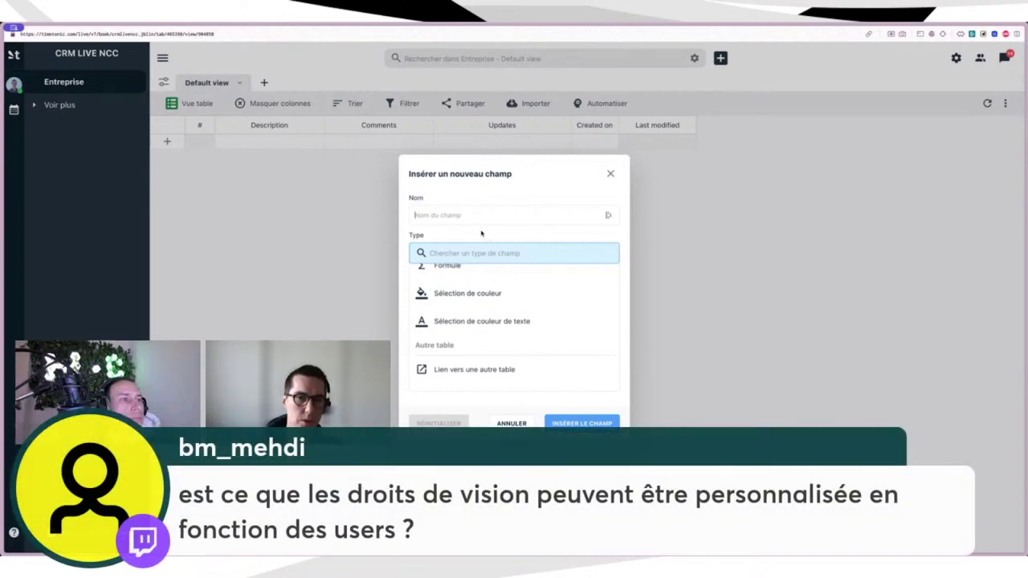
pyautogui.scroll(10, 480, 277)
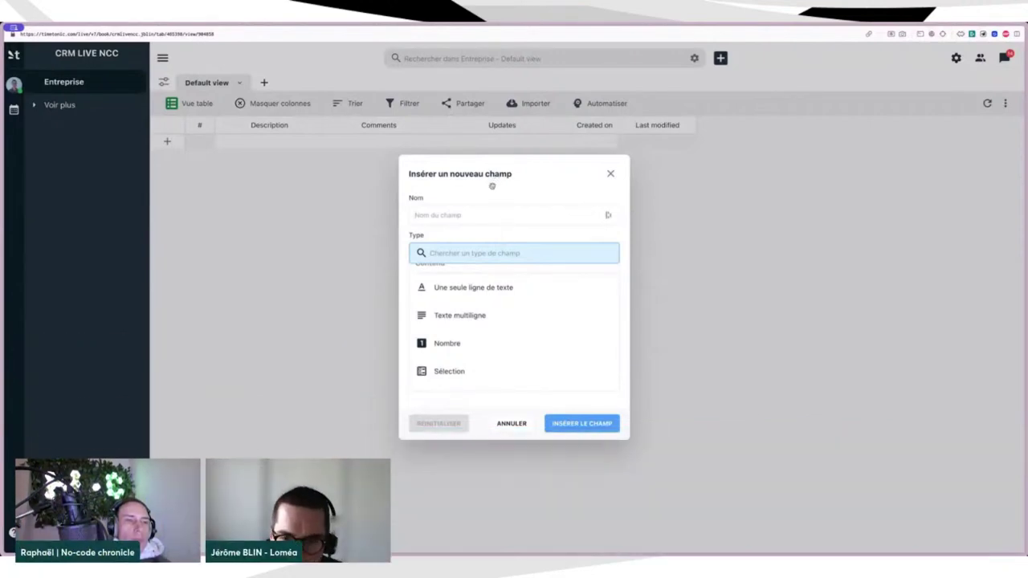
pyautogui.click(521, 423)
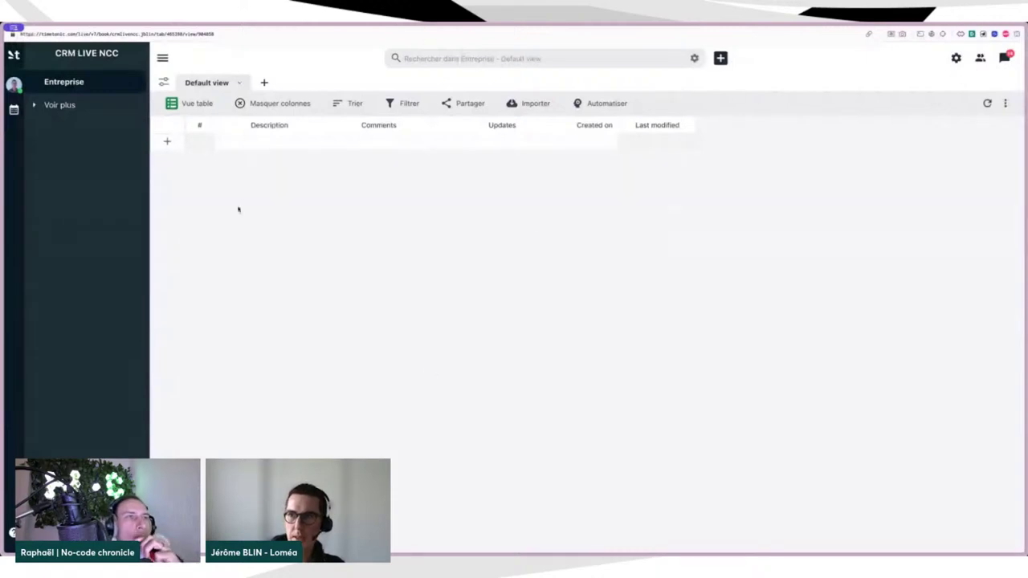
# Step: Review the workspace's member list with its roles and access rights, and return to the Entreprise table
pyautogui.click(979, 58)
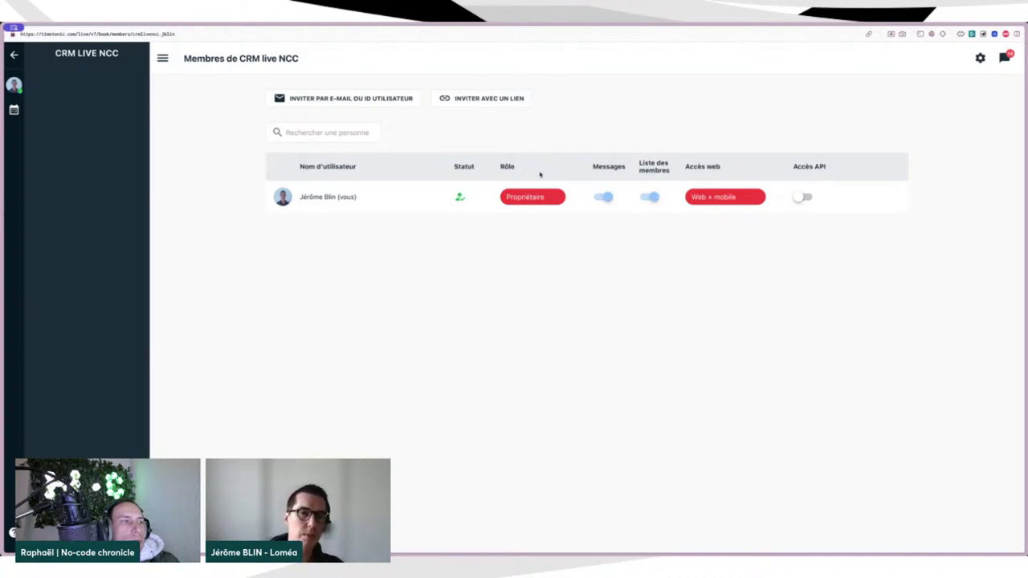
pyautogui.click(163, 58)
pyautogui.click(16, 58)
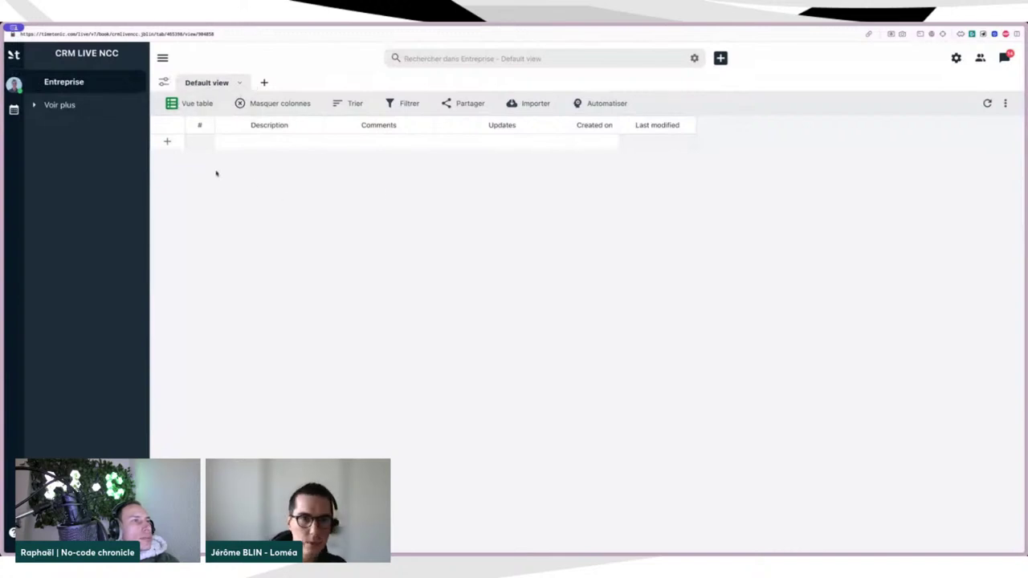
# Step: Insert a single-line text field (Une seule ligne de texte) named "Nom" directly after the # column
pyautogui.click(202, 124)
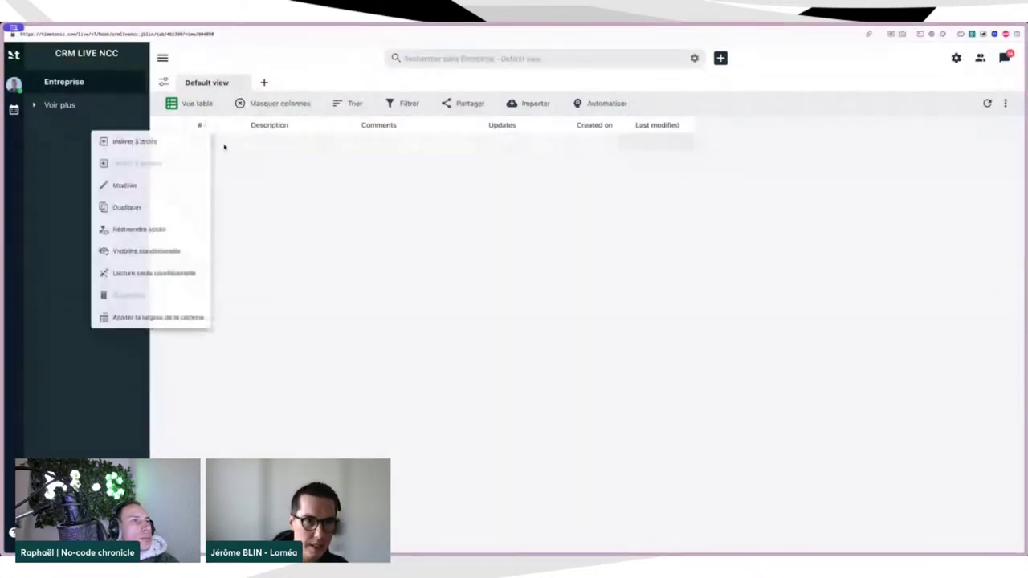
pyautogui.click(197, 143)
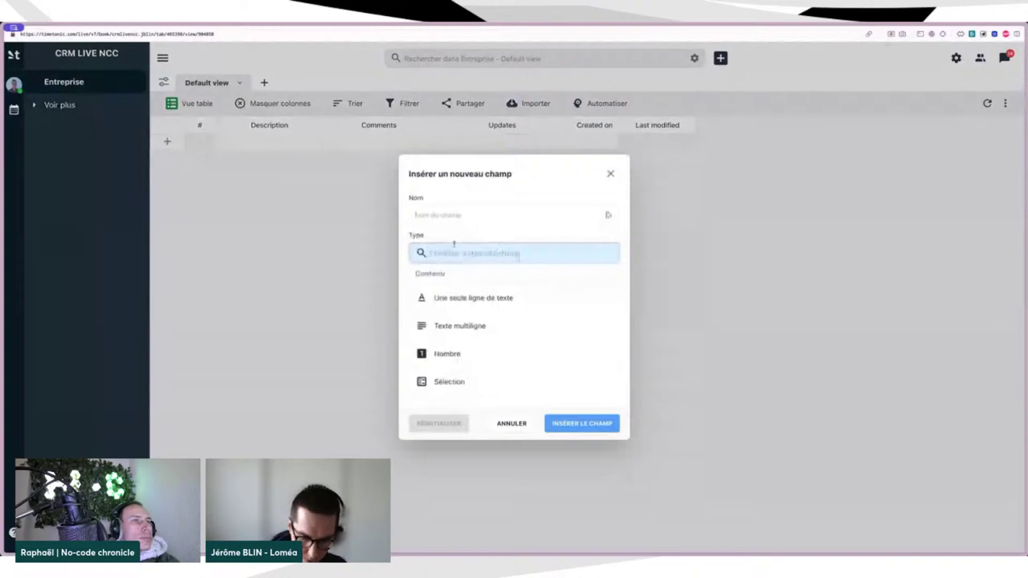
pyautogui.click(443, 215)
pyautogui.write('Nom')
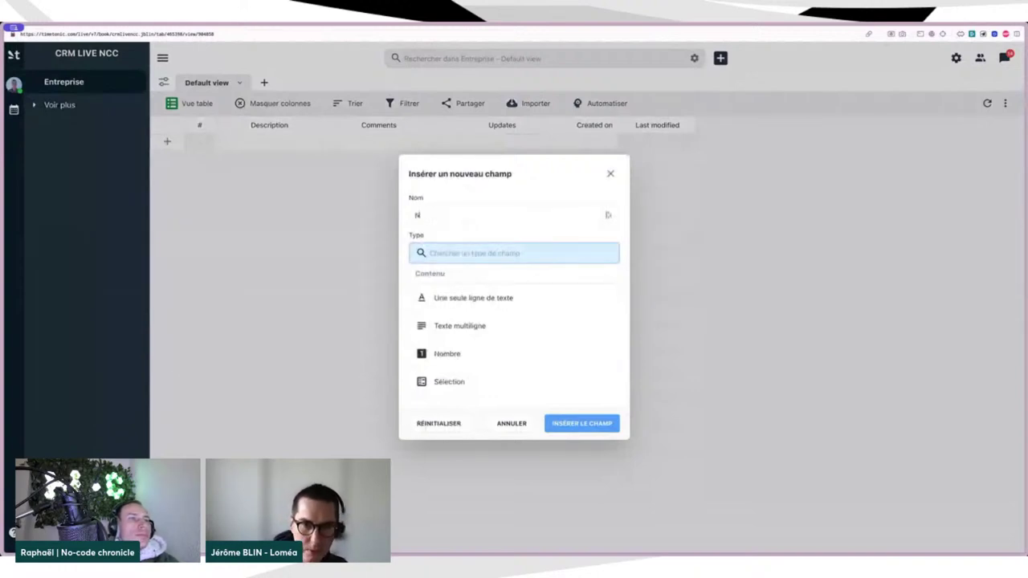
pyautogui.click(480, 300)
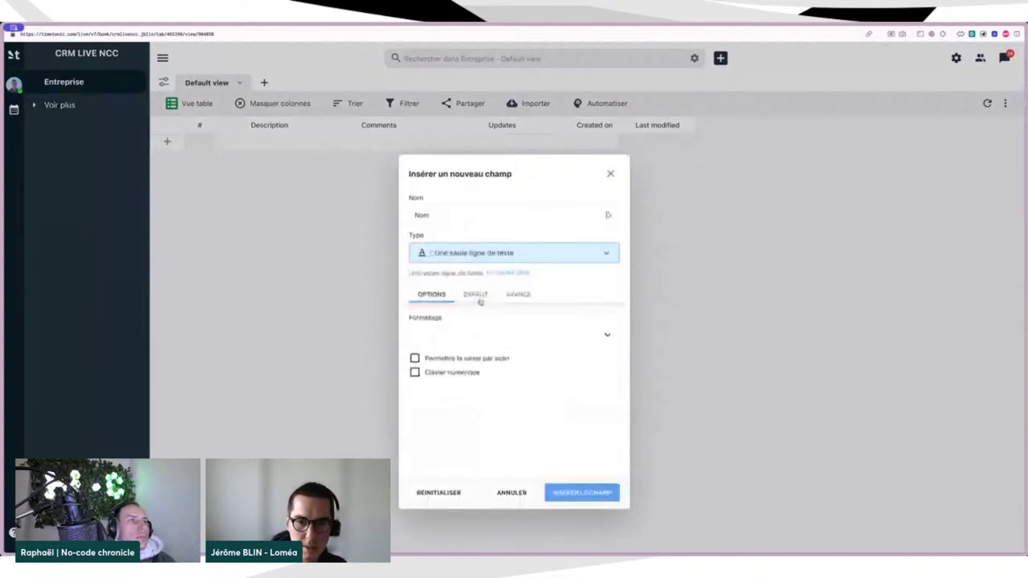
pyautogui.click(585, 492)
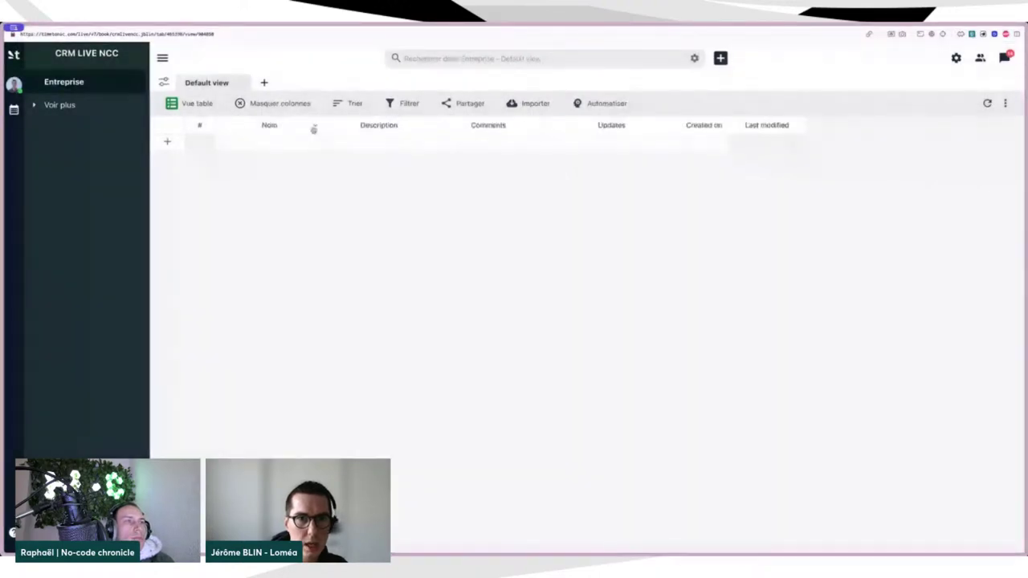
# Step: Start a new field named "Type" directly after the Nom column and make it a Sélection field
pyautogui.click(313, 129)
pyautogui.click(241, 143)
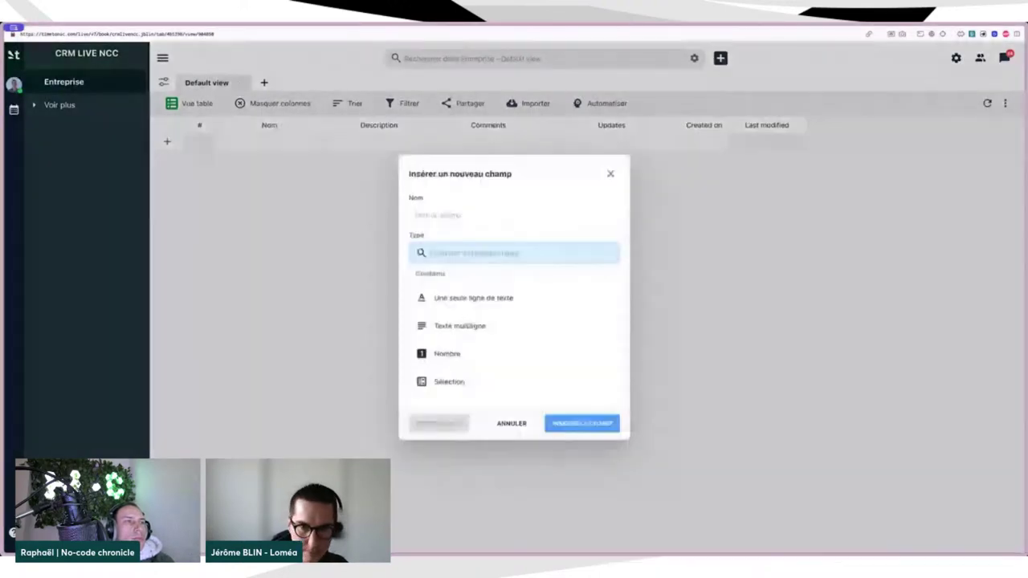
pyautogui.write('Type')
pyautogui.scroll(-1, 463, 344)
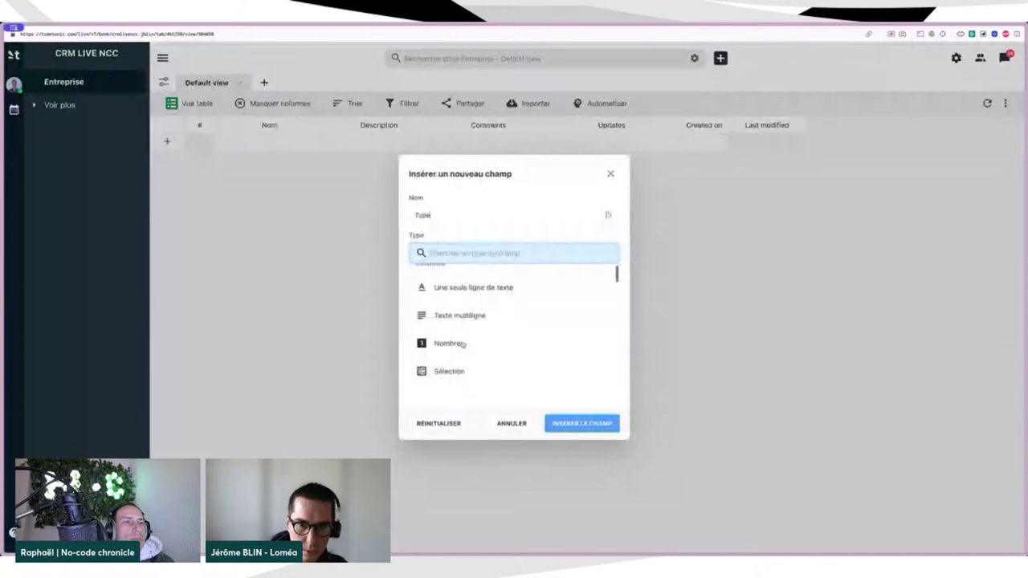
pyautogui.scroll(-5, 463, 343)
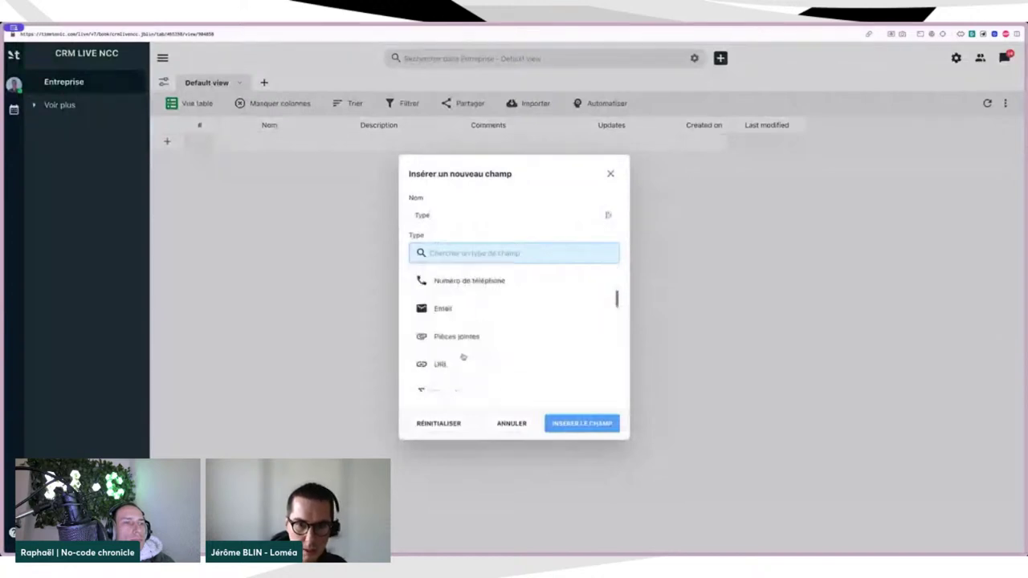
pyautogui.scroll(-2, 463, 356)
pyautogui.scroll(5, 463, 356)
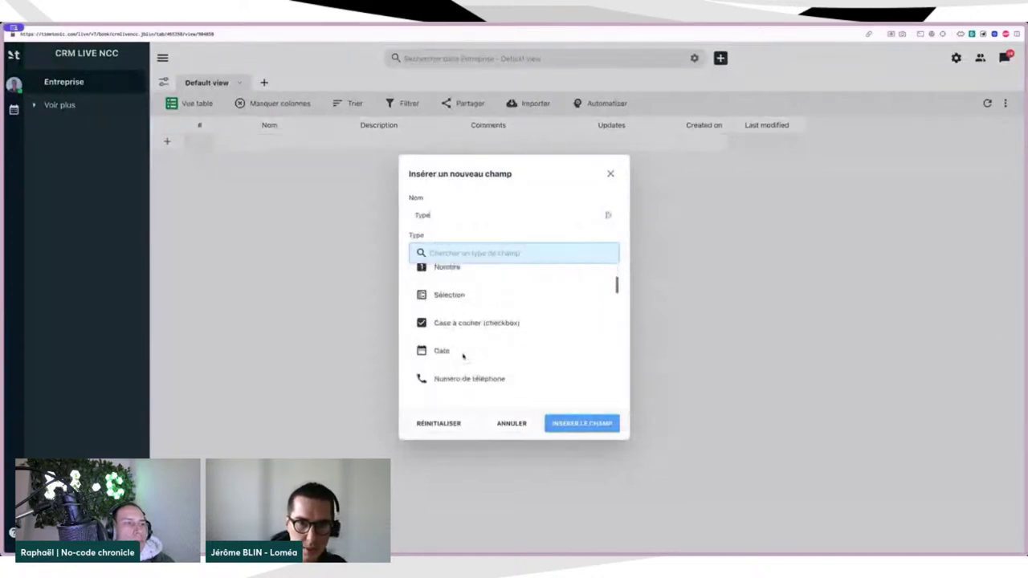
pyautogui.click(471, 296)
pyautogui.click(435, 338)
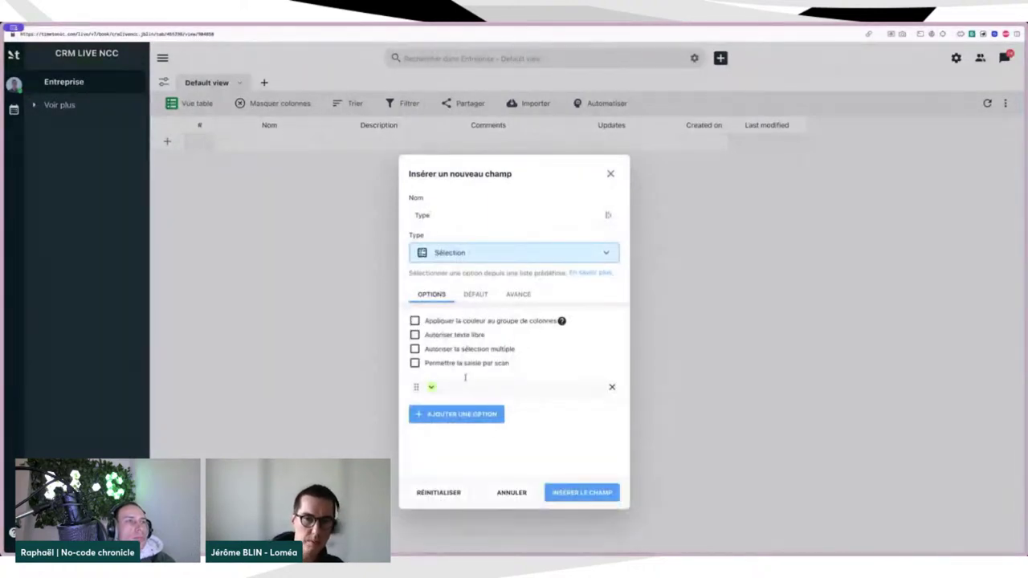
# Step: Give the Type field the options "Client", "Fournisseur" and "Partenaire", and insert it into the table
pyautogui.click(454, 391)
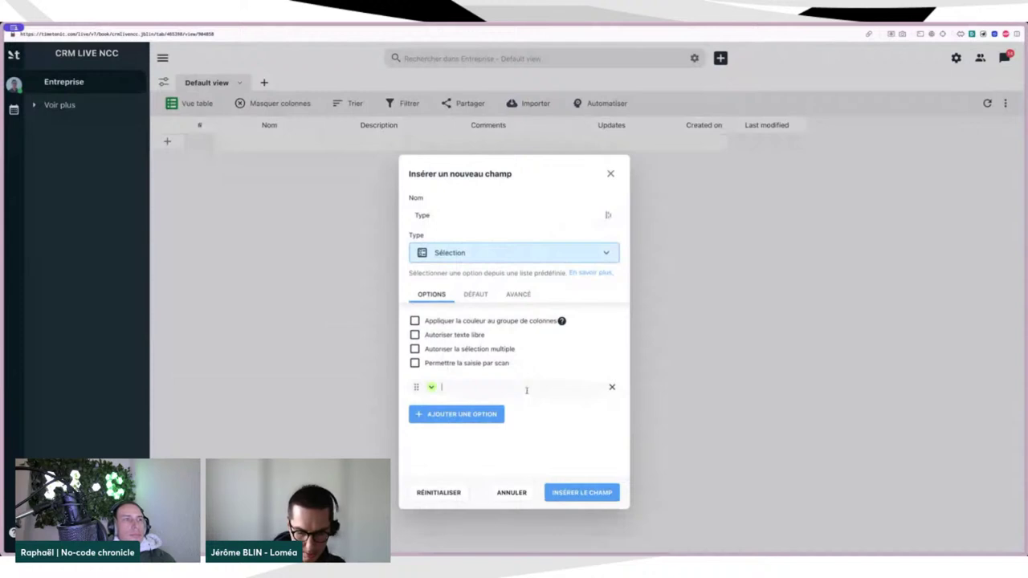
pyautogui.write('Client')
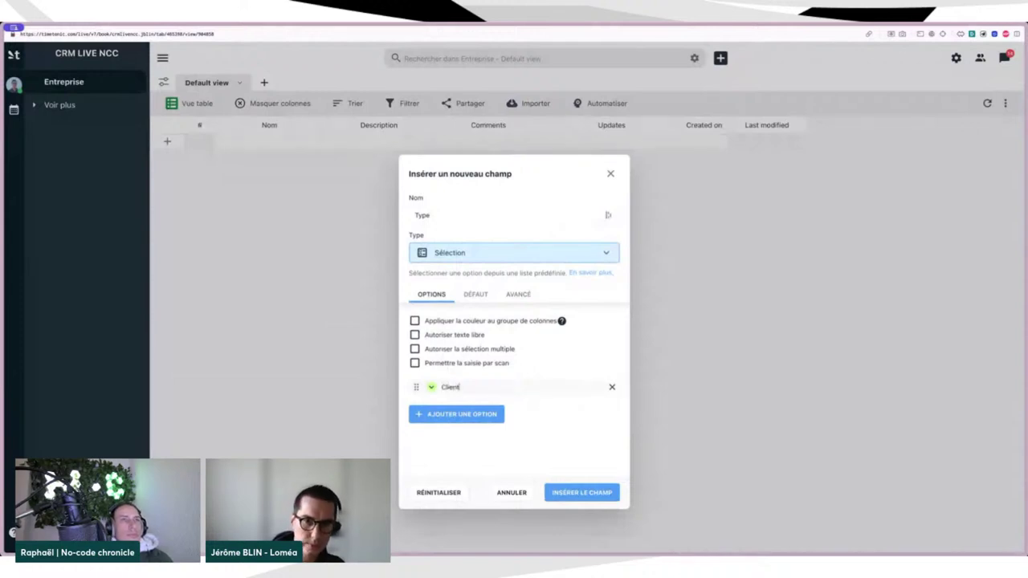
pyautogui.click(494, 414)
pyautogui.write('Fournis')
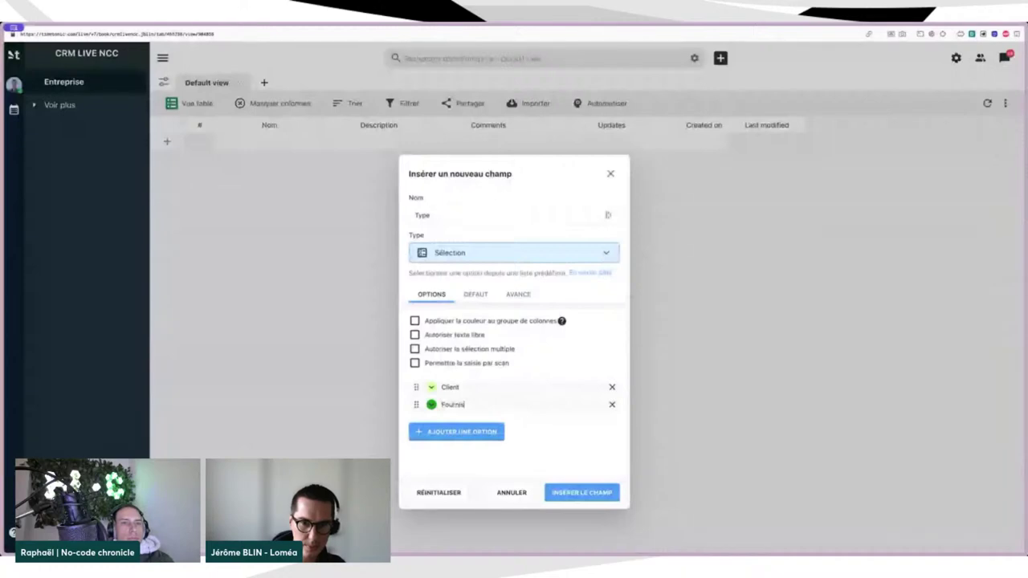
pyautogui.write('seur')
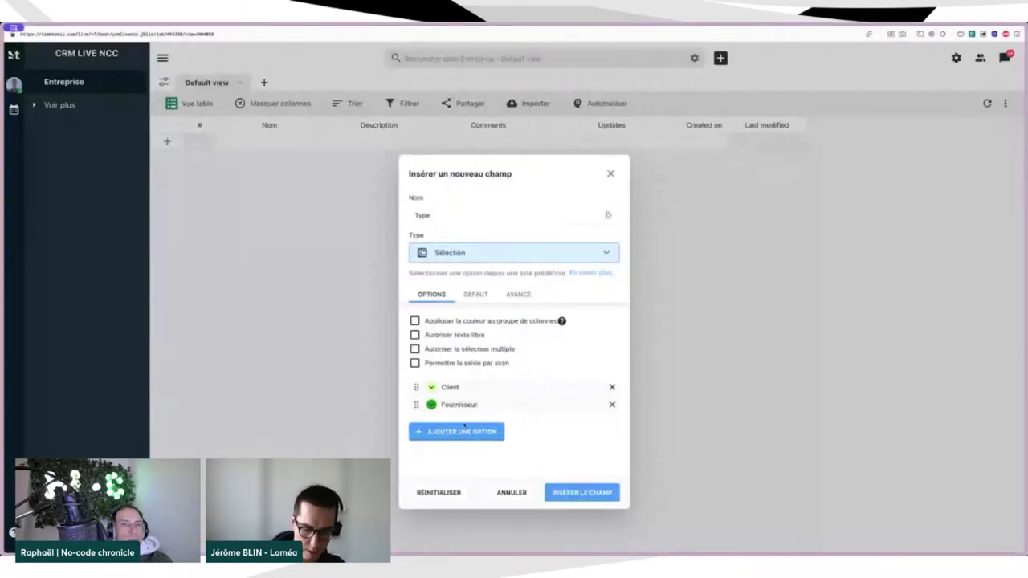
pyautogui.click(462, 430)
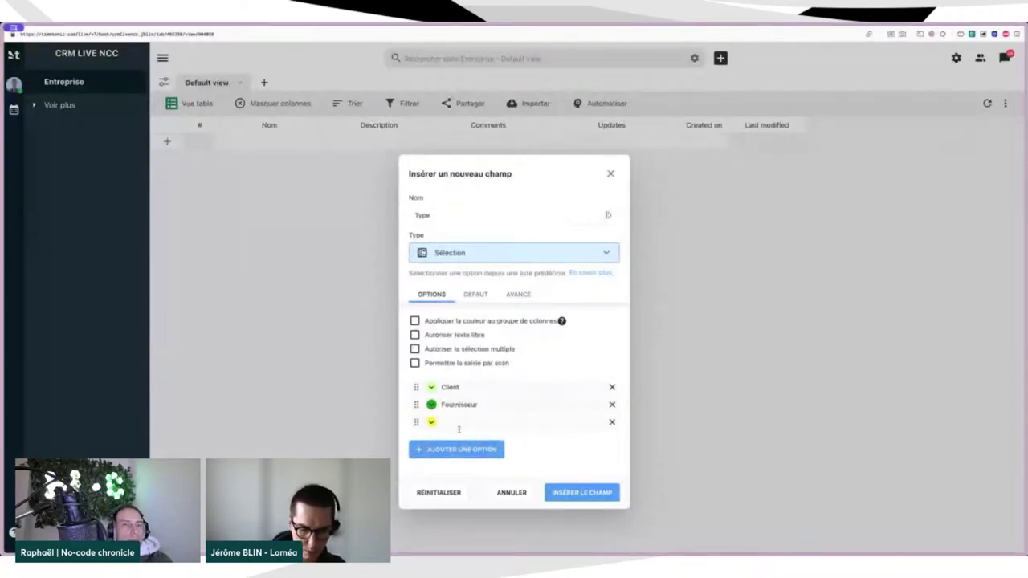
pyautogui.write('Parten')
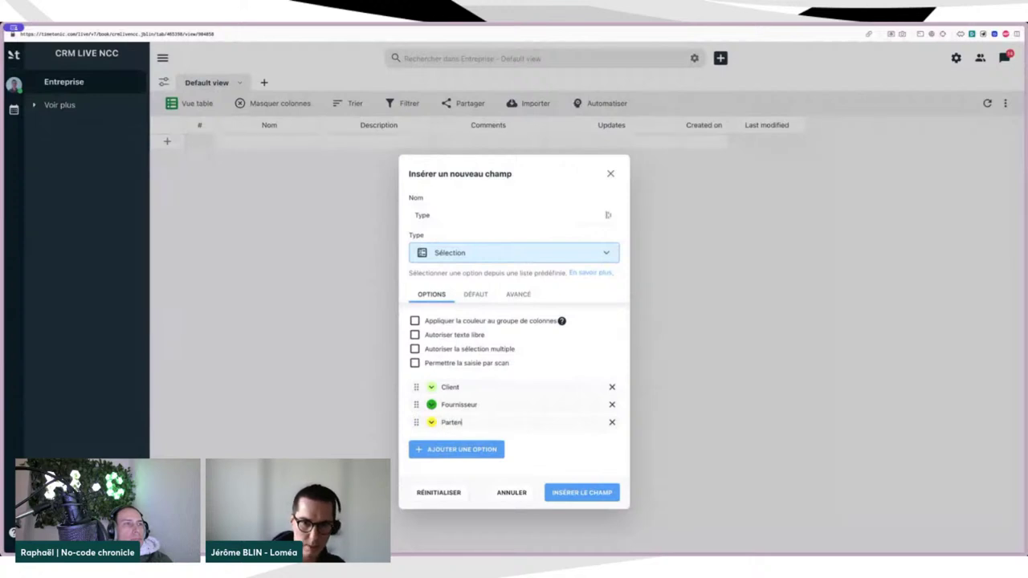
pyautogui.write('aire')
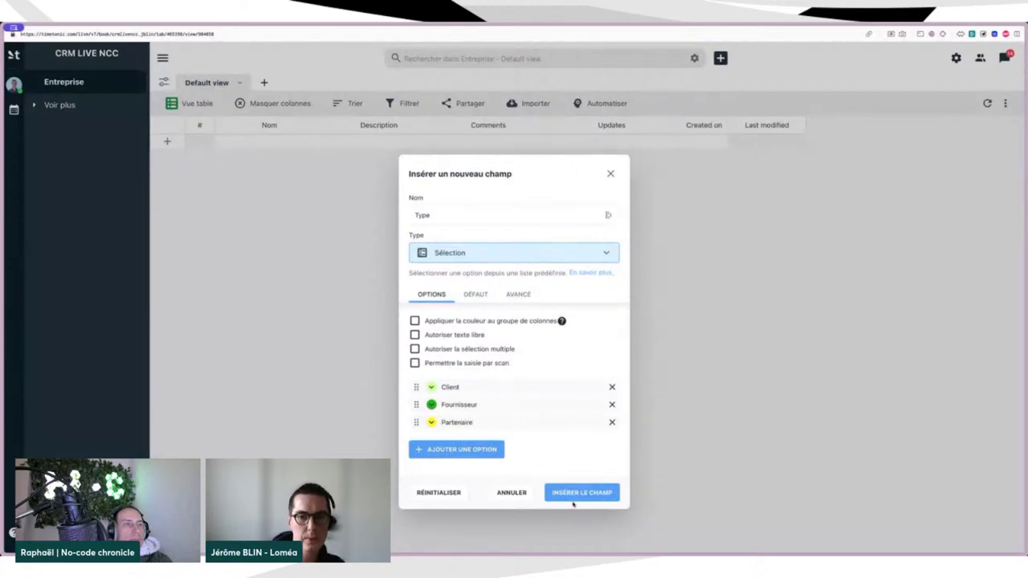
pyautogui.click(574, 496)
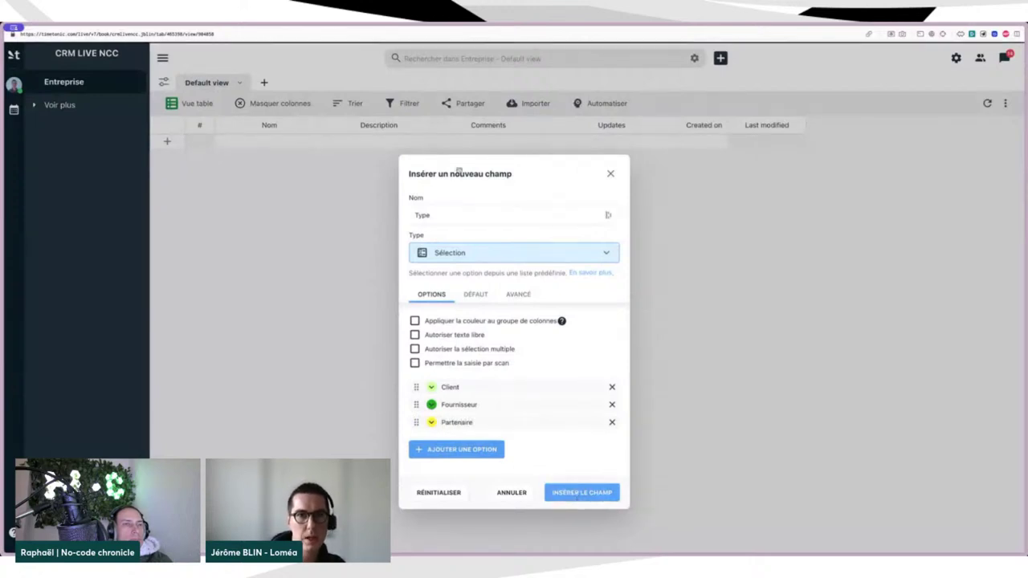
# Step: Insert a single-line text field (Une seule ligne de texte) named "Adresse" directly after the Type column
pyautogui.click(345, 126)
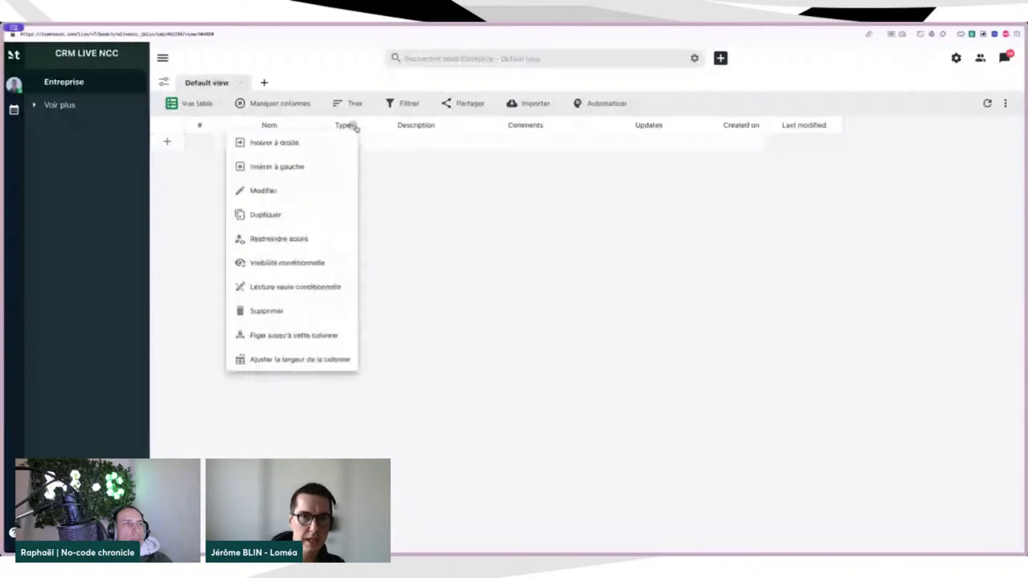
pyautogui.click(328, 142)
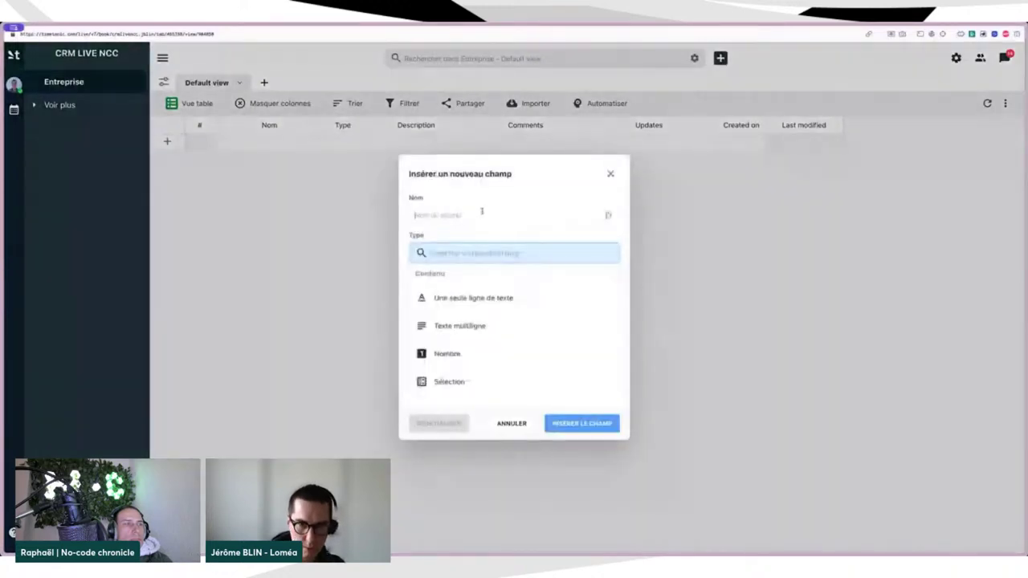
pyautogui.write('Adresse')
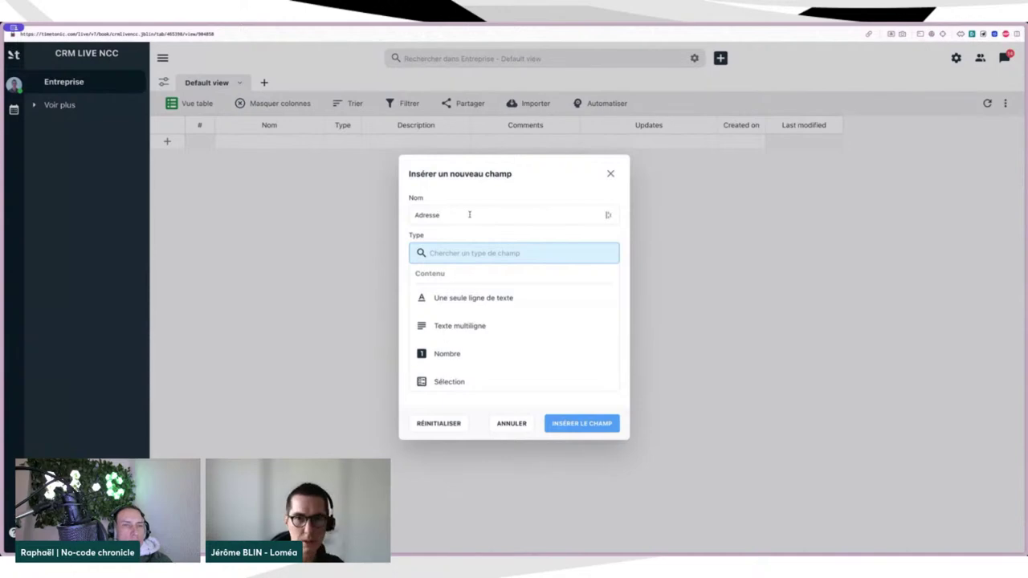
pyautogui.click(482, 298)
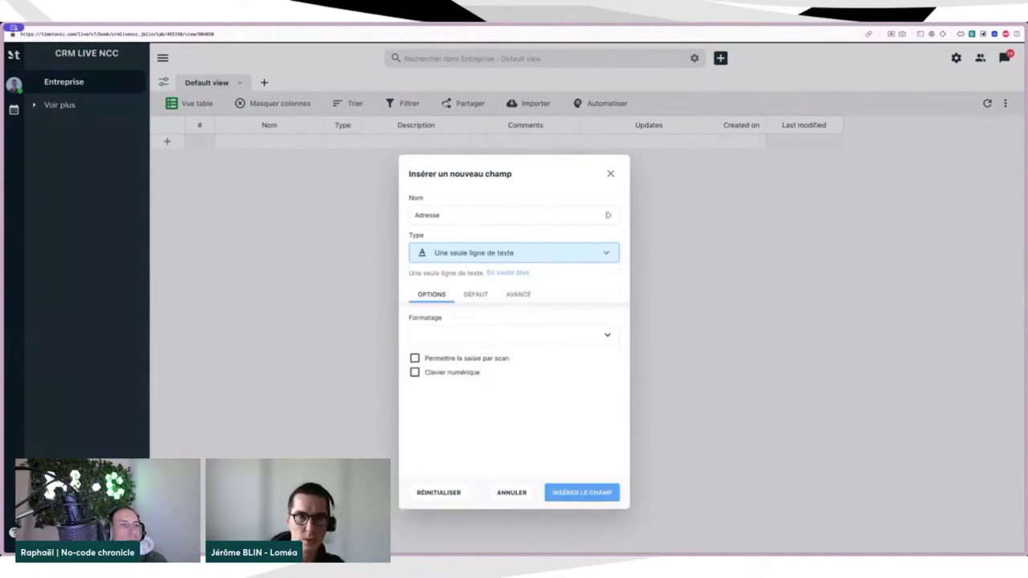
pyautogui.click(581, 493)
# Step: Insert a single-line text field (Une seule ligne de texte) named "Code postal" directly after the Adresse column
pyautogui.click(461, 128)
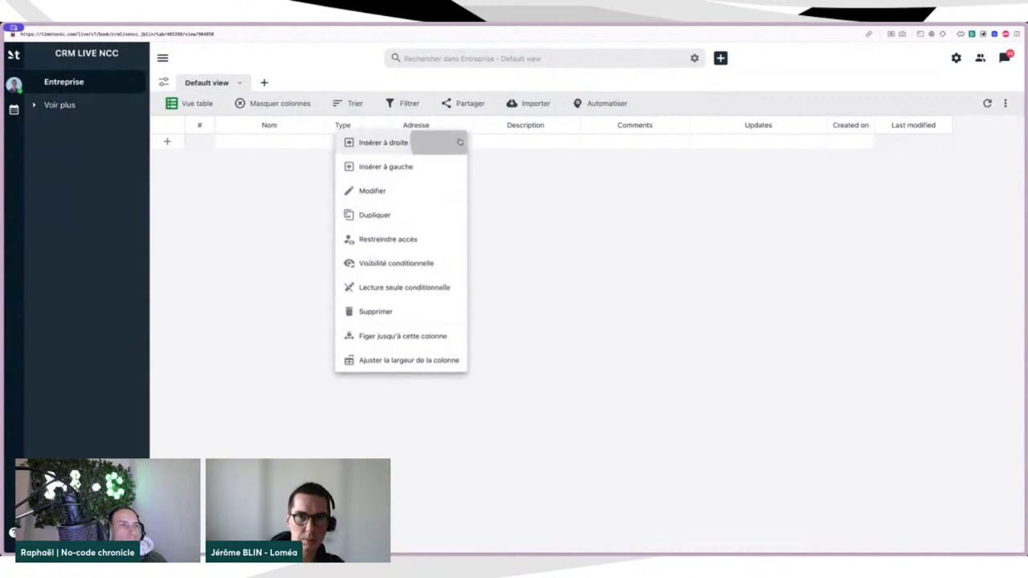
pyautogui.click(460, 142)
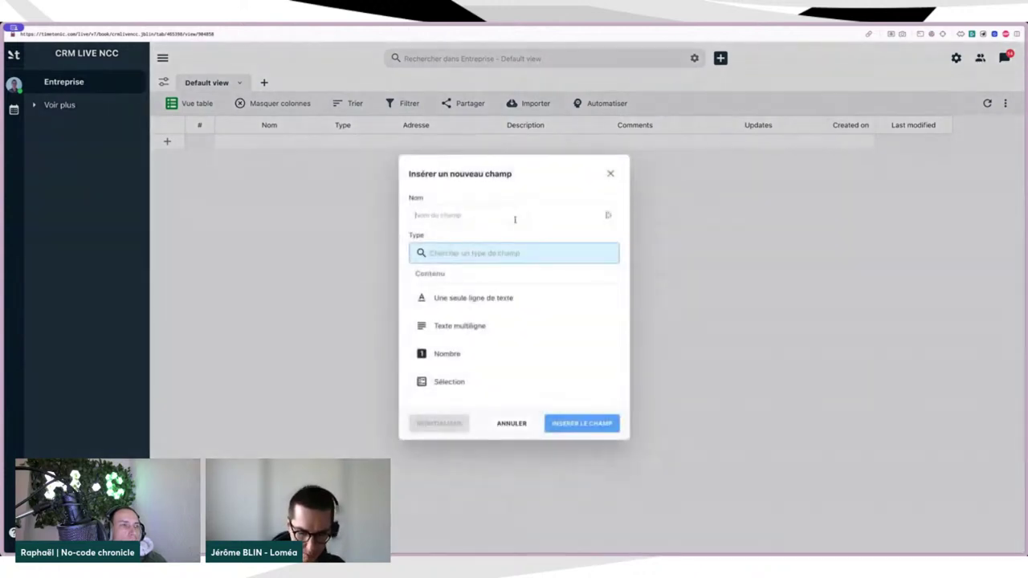
pyautogui.write('Code poste')
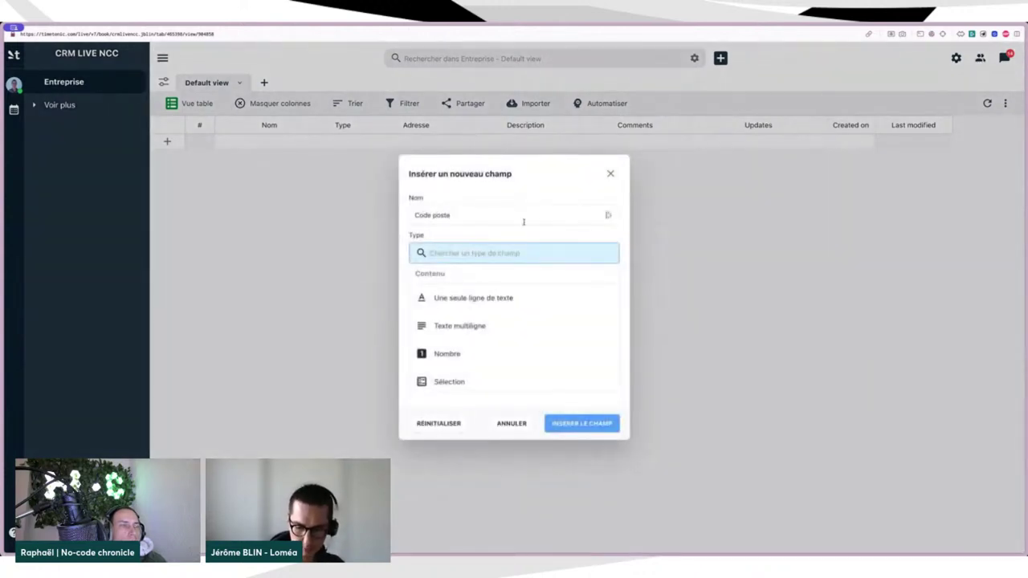
pyautogui.click(499, 302)
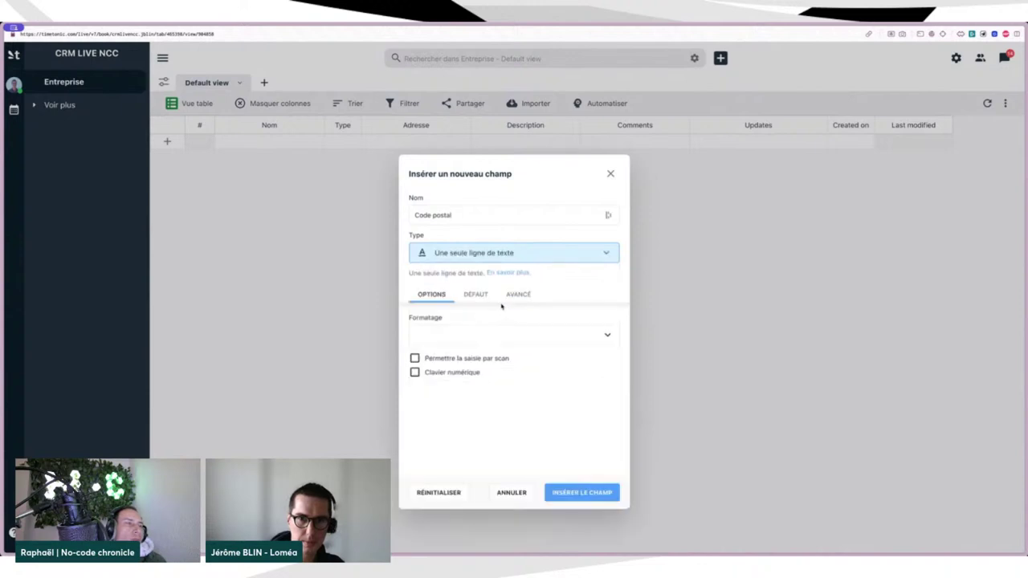
pyautogui.click(571, 498)
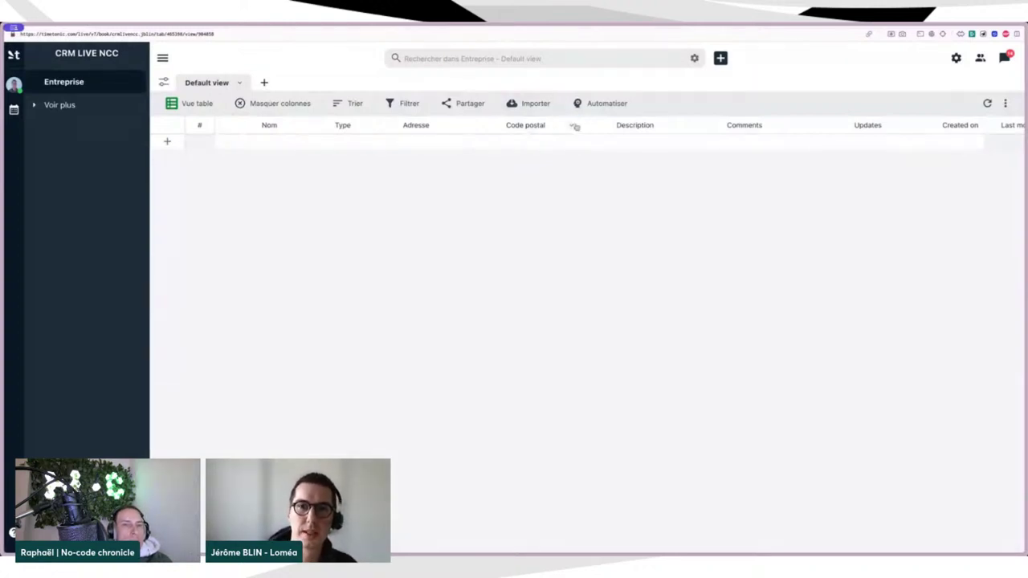
# Step: Insert a single-line text field (Une seule ligne de texte) named "Ville" directly after the Code postal column
pyautogui.click(572, 125)
pyautogui.click(553, 142)
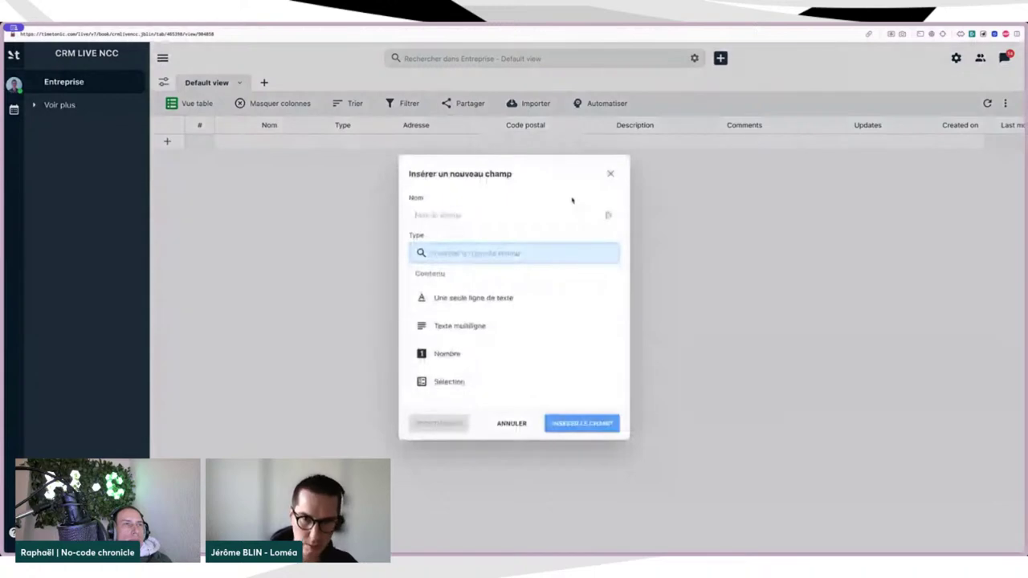
pyautogui.write('Ville')
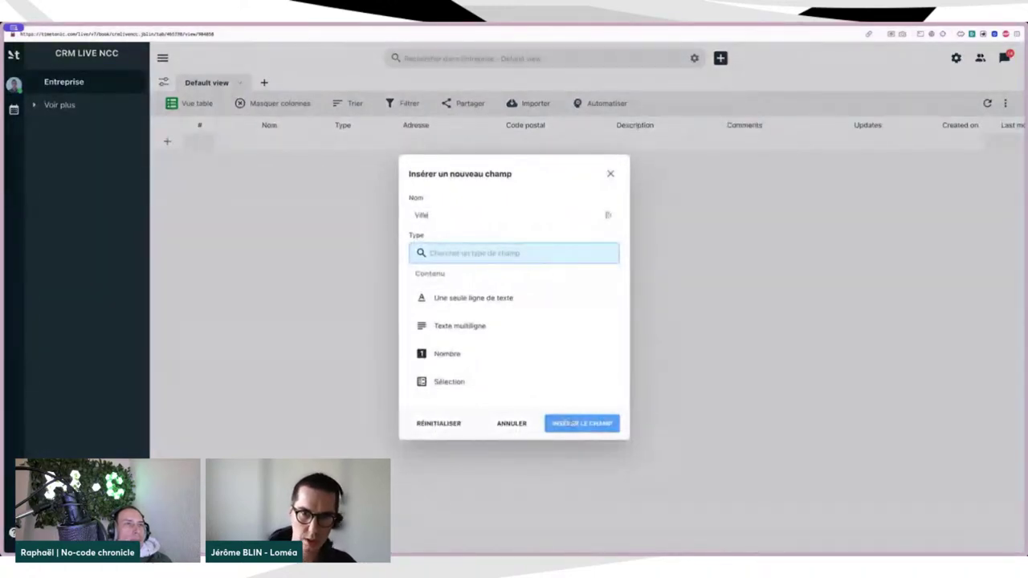
pyautogui.click(574, 424)
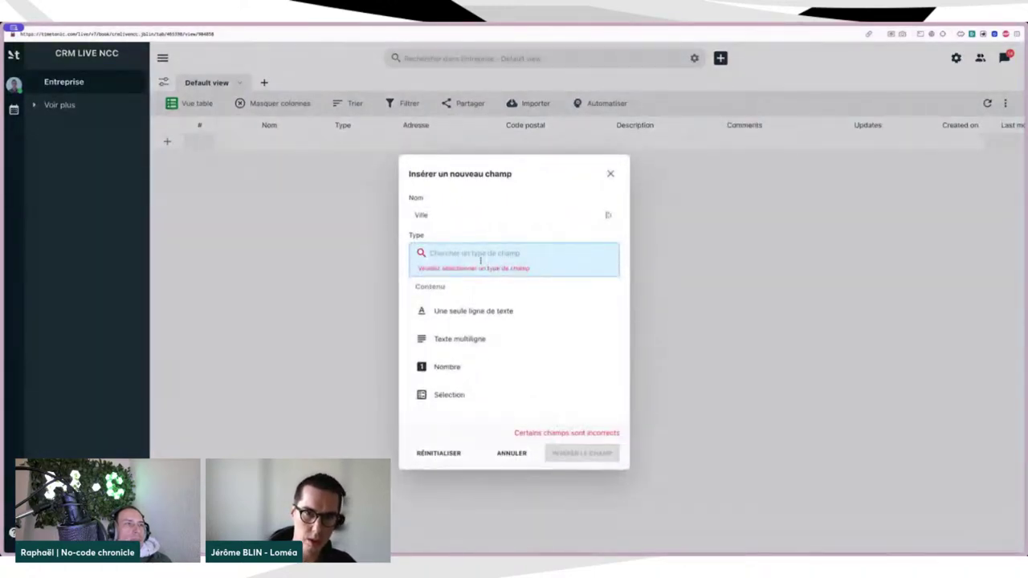
pyautogui.click(478, 313)
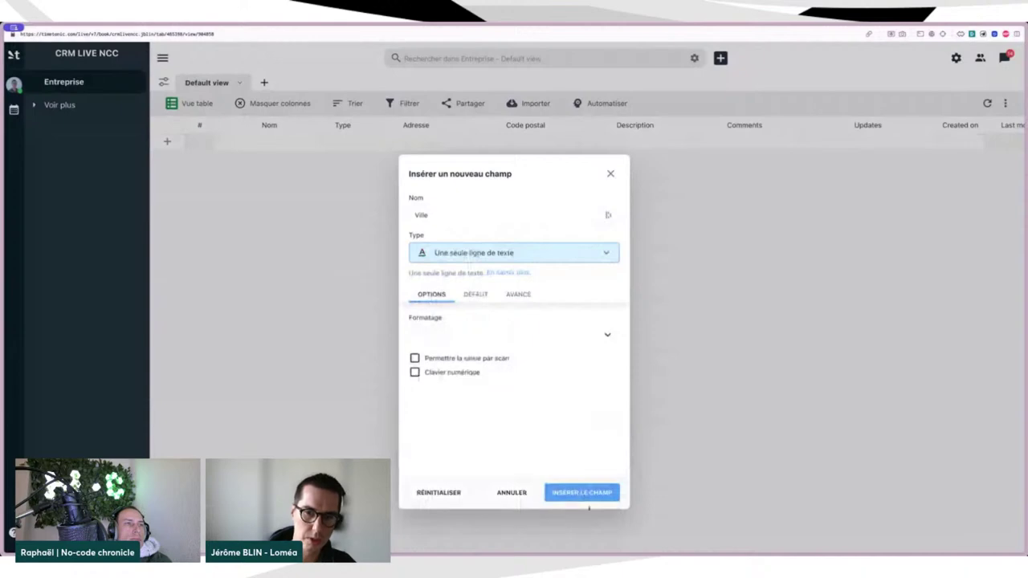
pyautogui.click(585, 494)
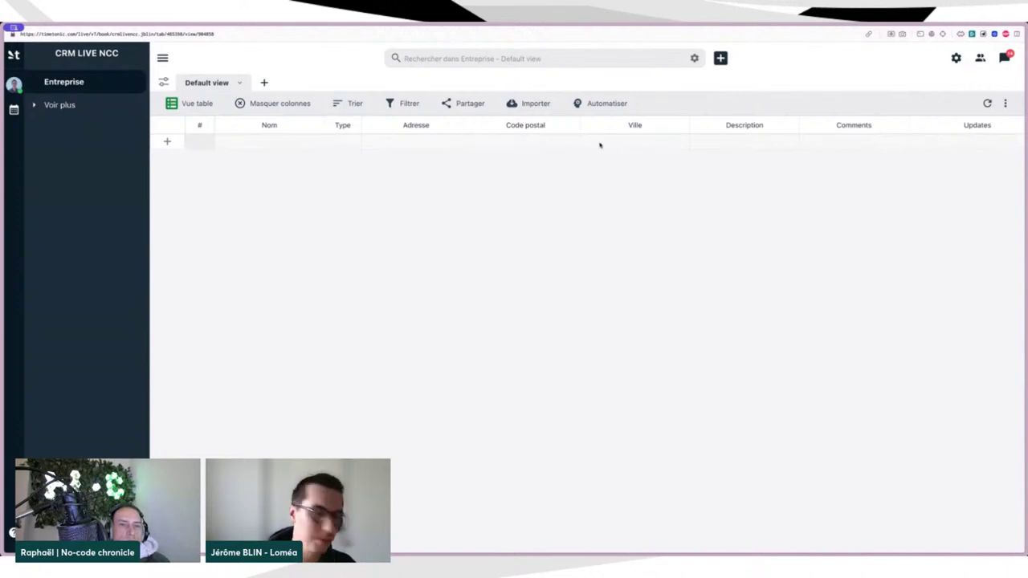
# Step: Start a new field named "Adresse complète" directly after the Type column and make it a Formule field
pyautogui.click(353, 126)
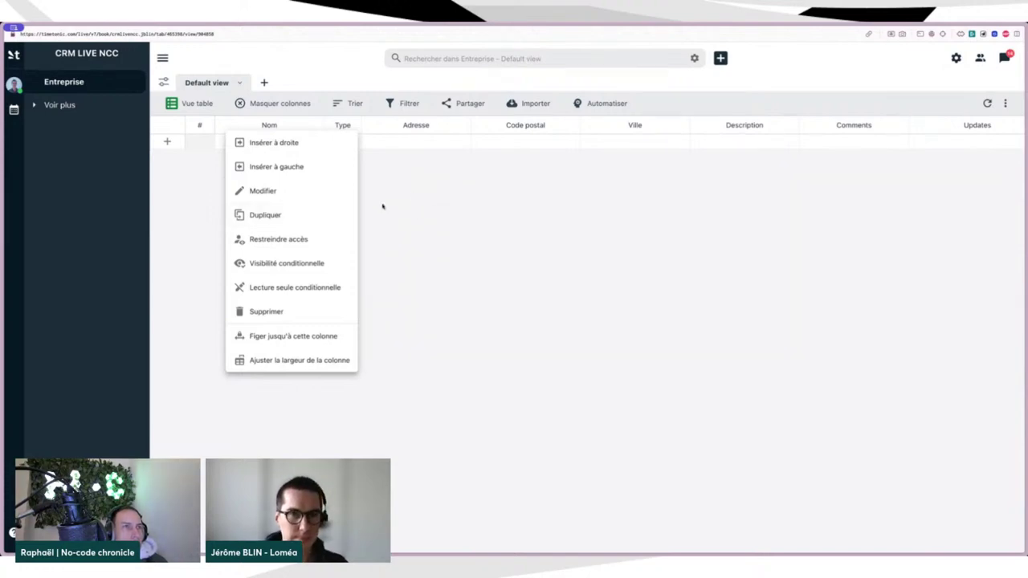
pyautogui.click(291, 151)
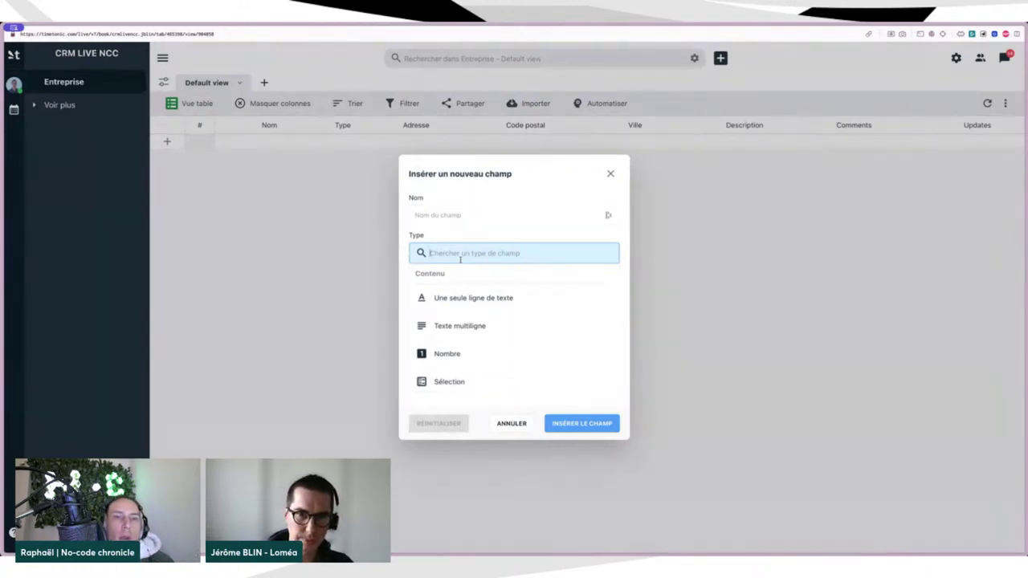
pyautogui.click(442, 219)
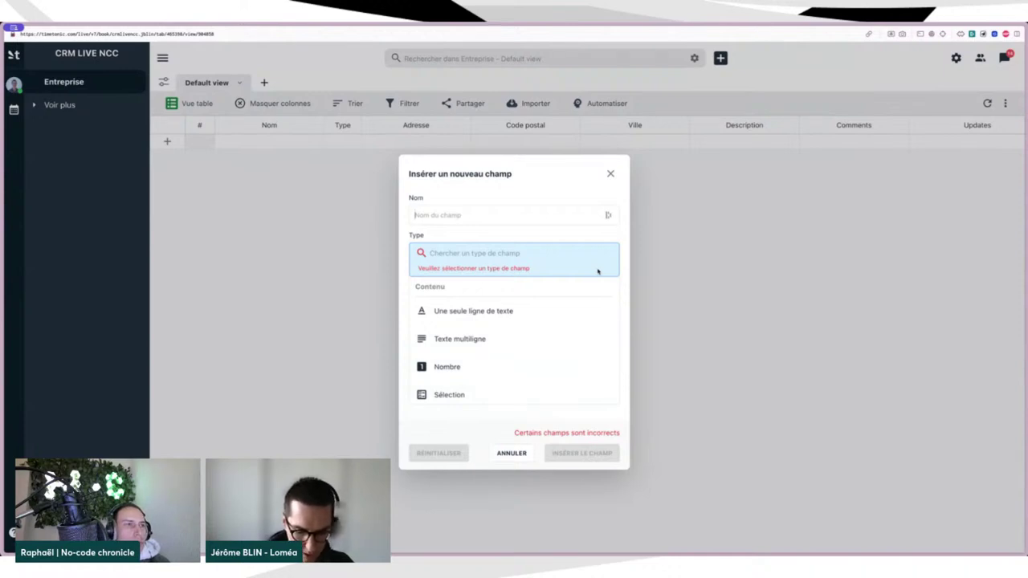
pyautogui.write('Adresse c')
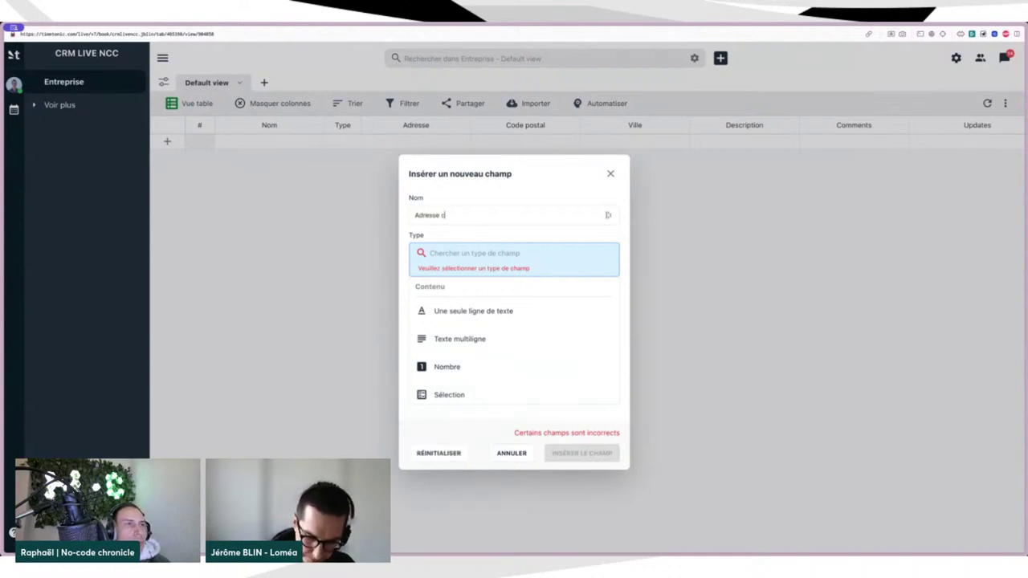
pyautogui.write('omplète')
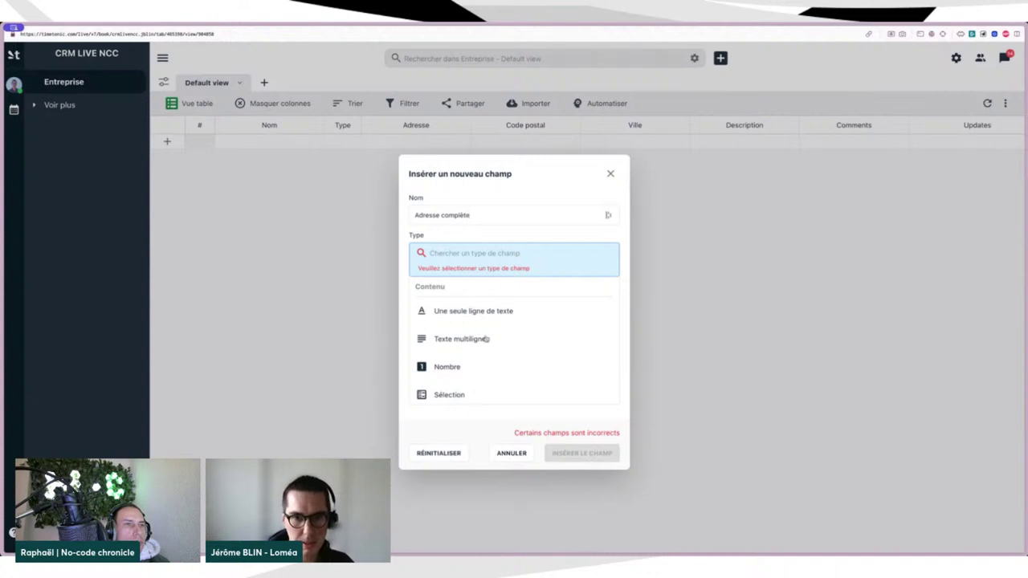
pyautogui.scroll(-3, 485, 339)
pyautogui.click(481, 262)
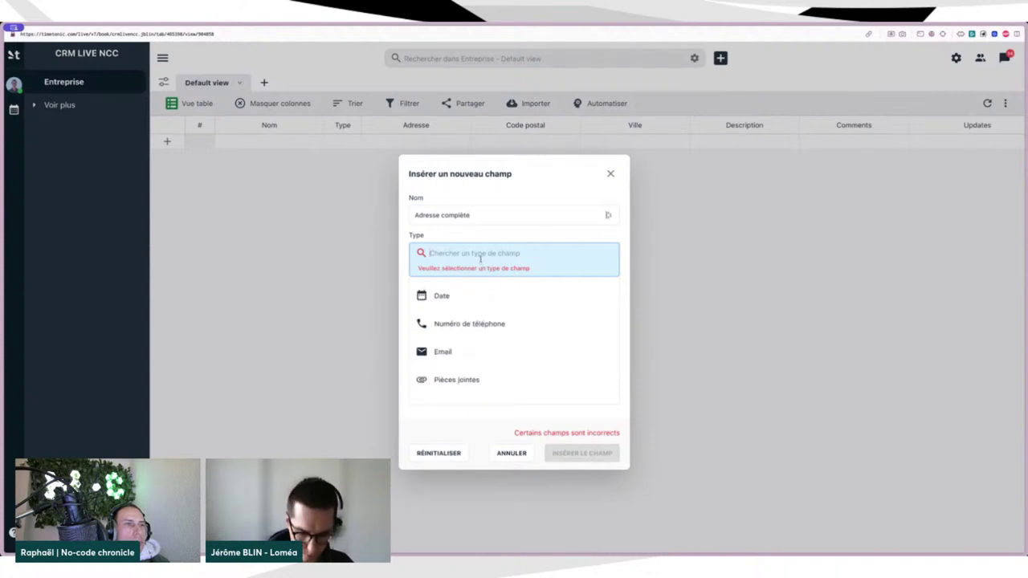
pyautogui.write('form')
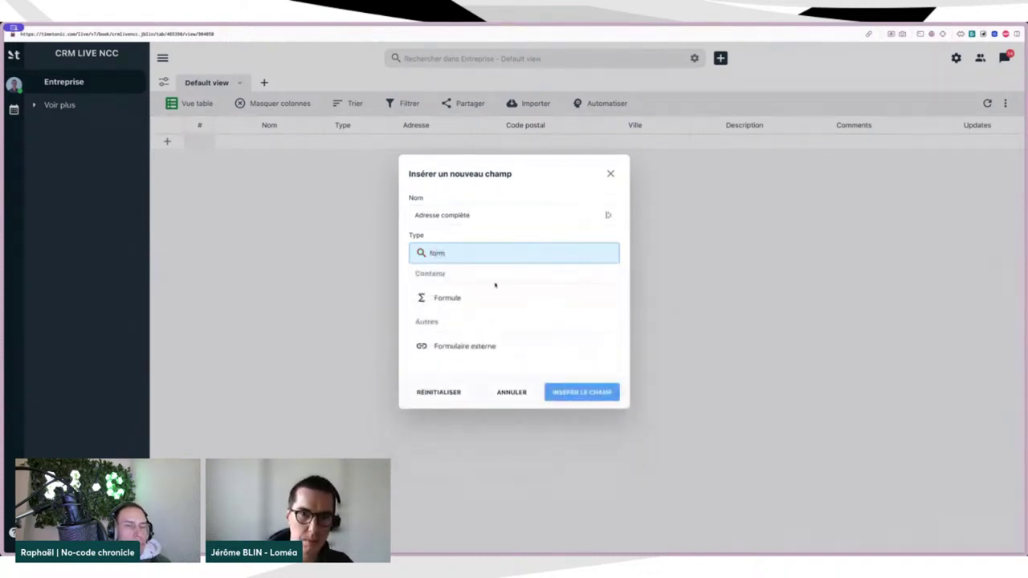
pyautogui.click(470, 299)
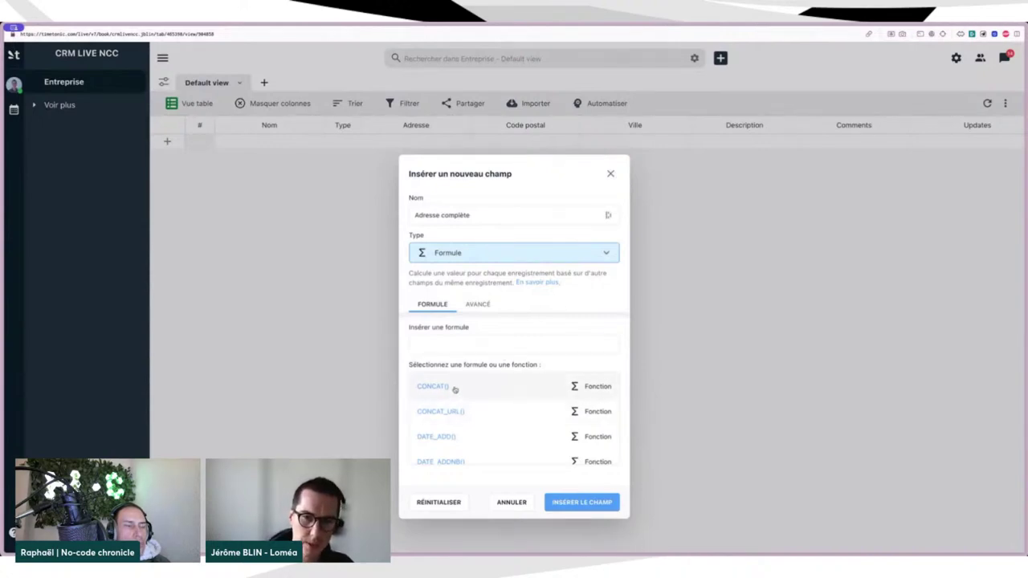
# Step: Look through the available formula functions and start the Adresse complète formula with CONCAT()
pyautogui.scroll(-3, 452, 414)
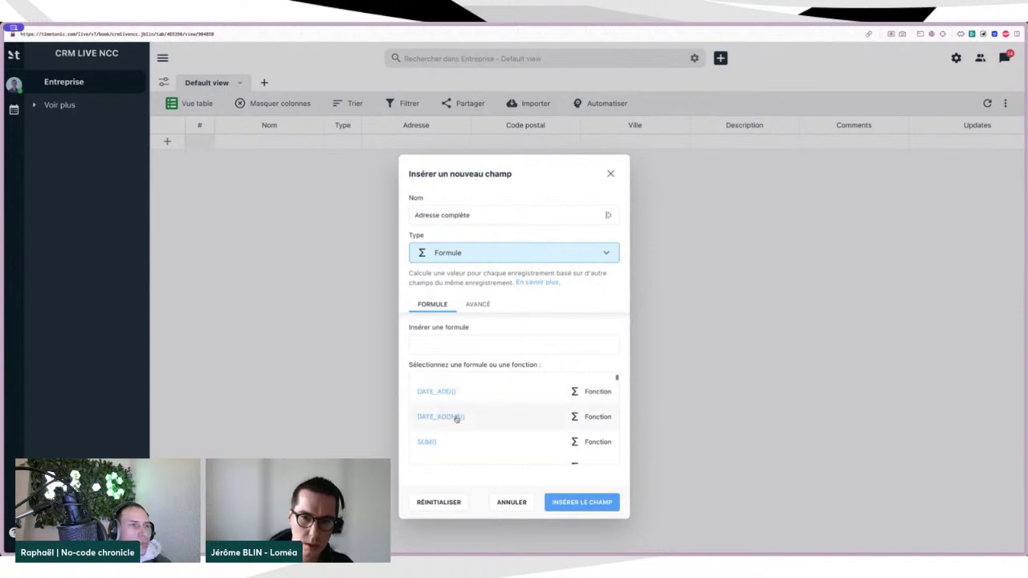
pyautogui.scroll(-3, 455, 423)
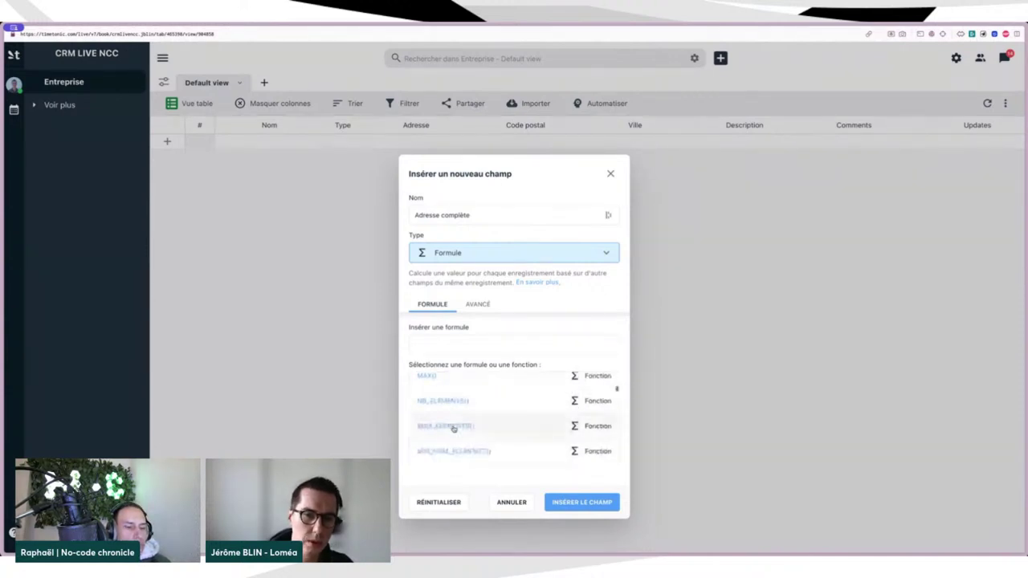
pyautogui.scroll(-5, 454, 429)
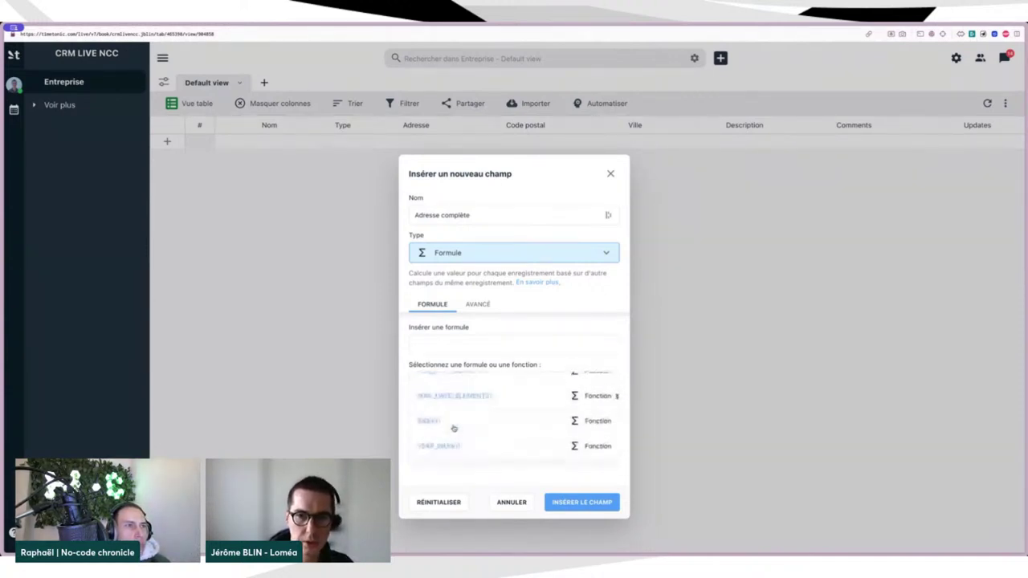
pyautogui.scroll(10, 454, 429)
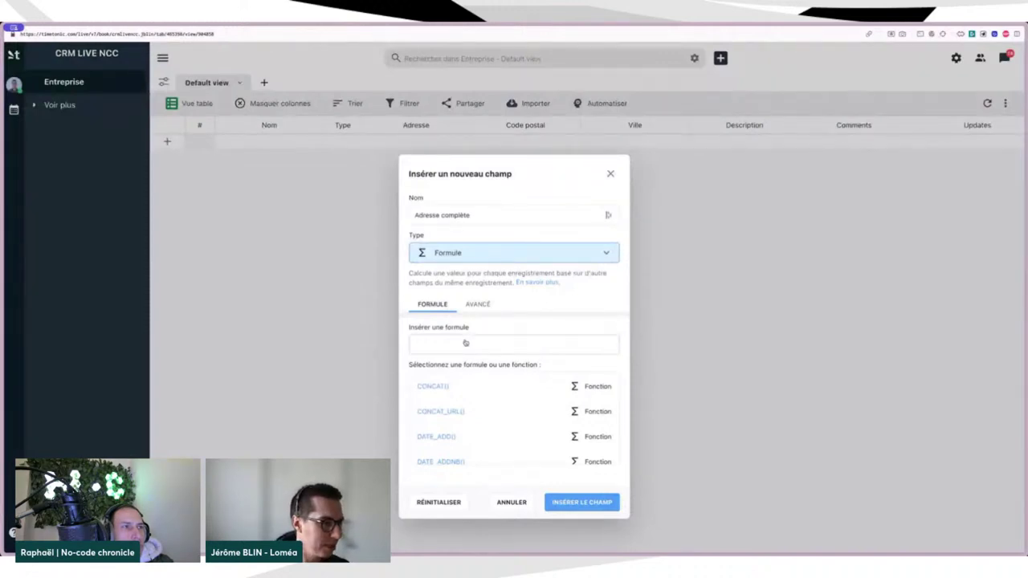
pyautogui.click(450, 385)
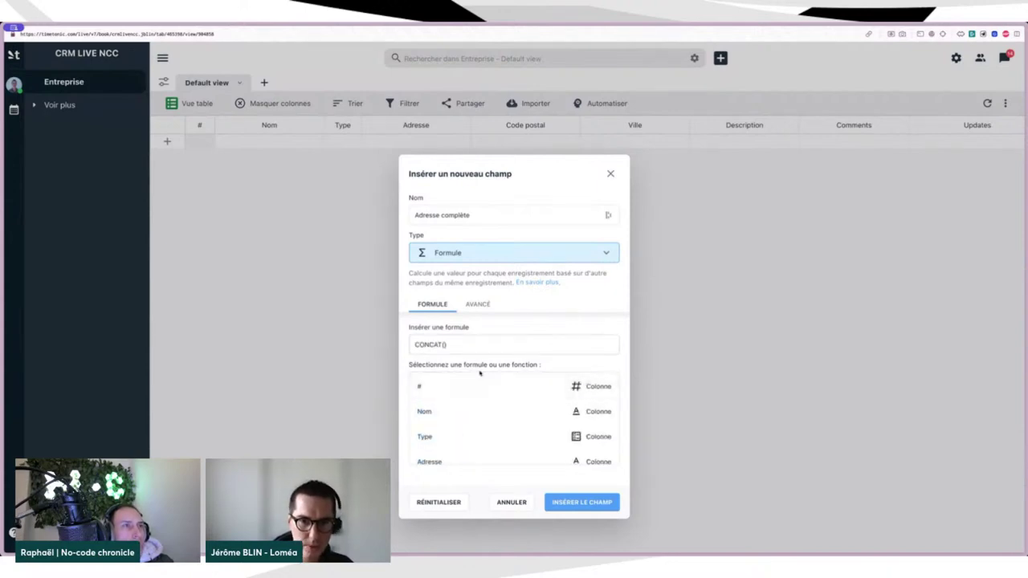
pyautogui.click(471, 413)
pyautogui.press('BackSpace')
pyautogui.press('BackSpace')
pyautogui.press('BackSpace')
pyautogui.press('BackSpace')
pyautogui.press('BackSpace')
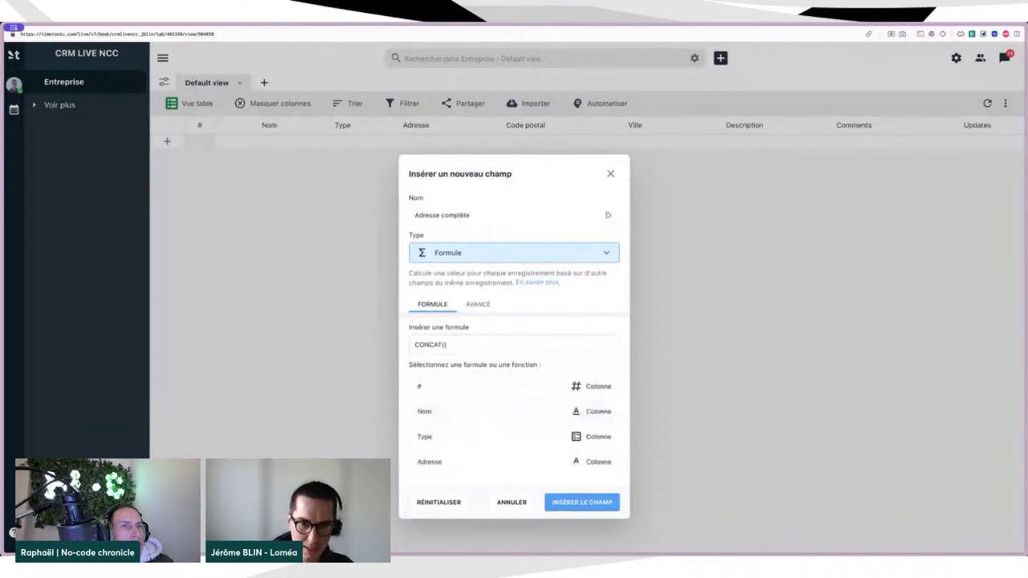
# Step: Add the Adresse and Code postal columns to the CONCAT() formula, separated by a comma
pyautogui.scroll(-1, 436, 438)
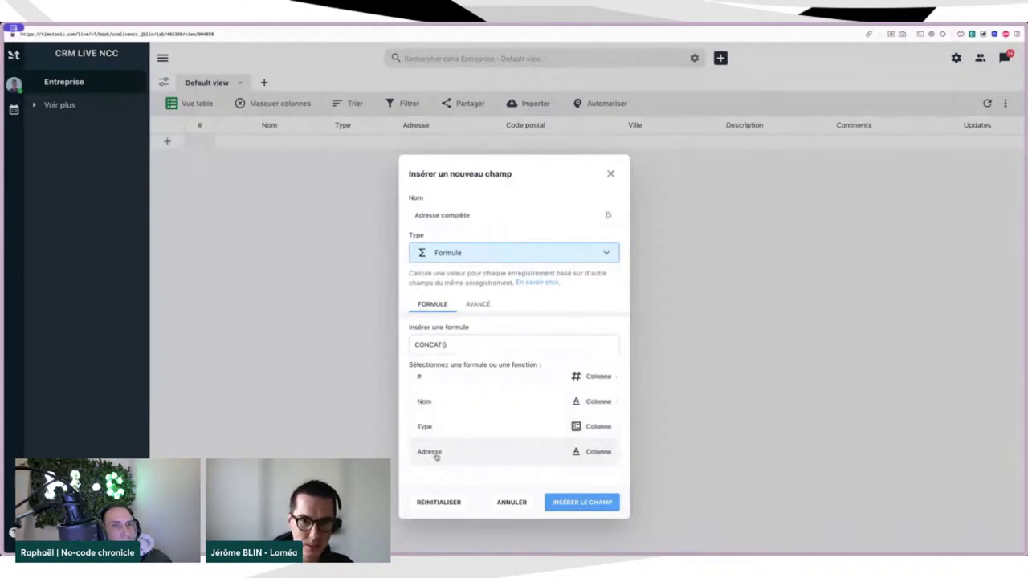
pyautogui.click(436, 453)
pyautogui.write(',')
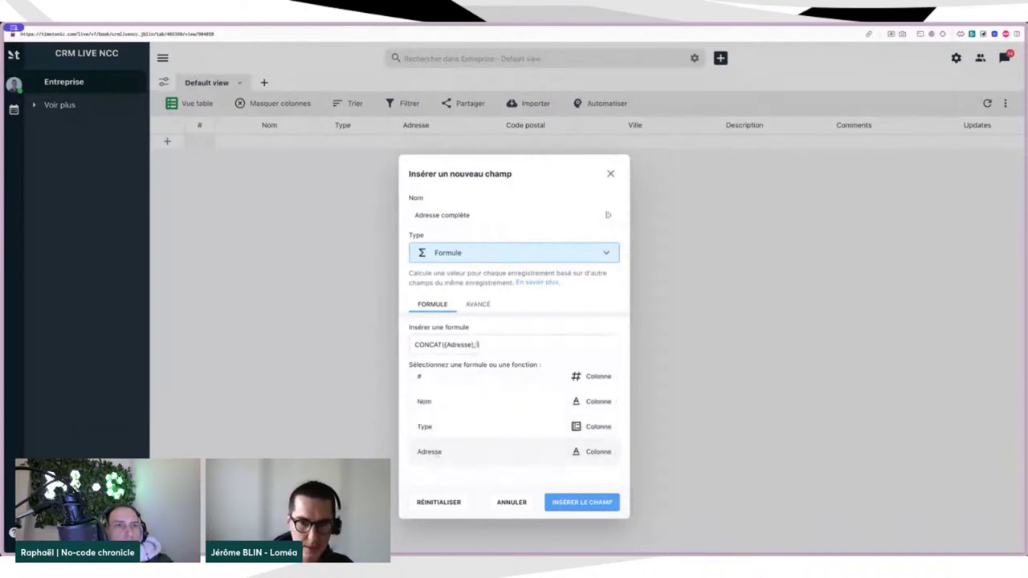
pyautogui.scroll(-1, 436, 455)
pyautogui.scroll(-1, 436, 456)
pyautogui.click(436, 456)
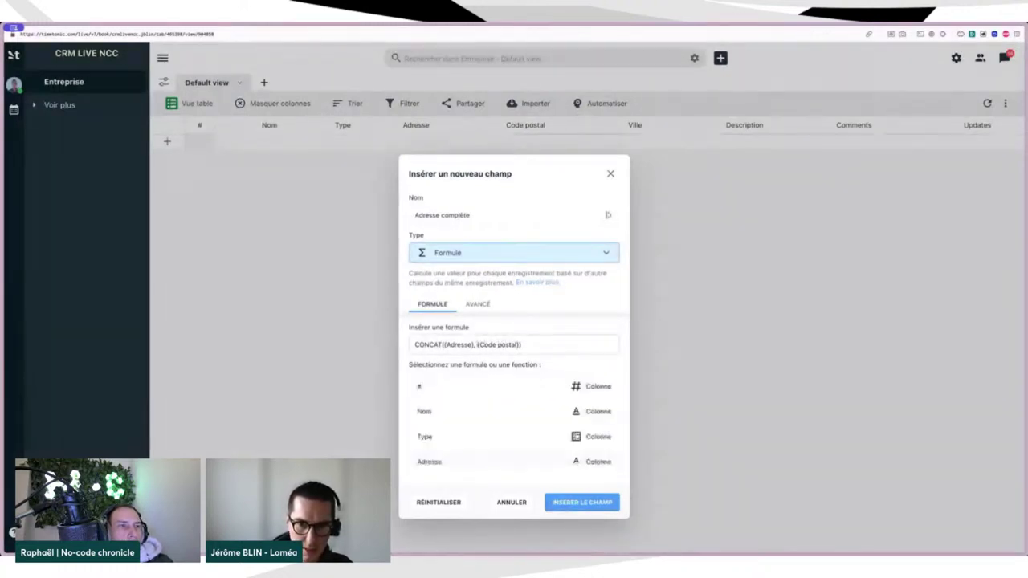
# Step: Complete the formula as CONCAT({Adresse}, ,{Code postal}, ,{Ville}) and insert the Adresse complète field
pyautogui.write('{')
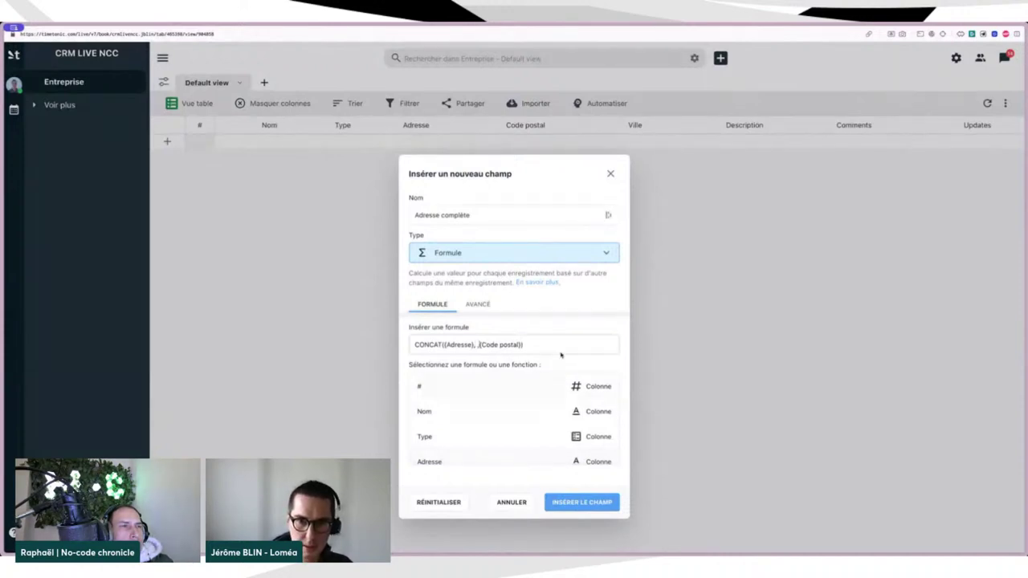
pyautogui.click(522, 347)
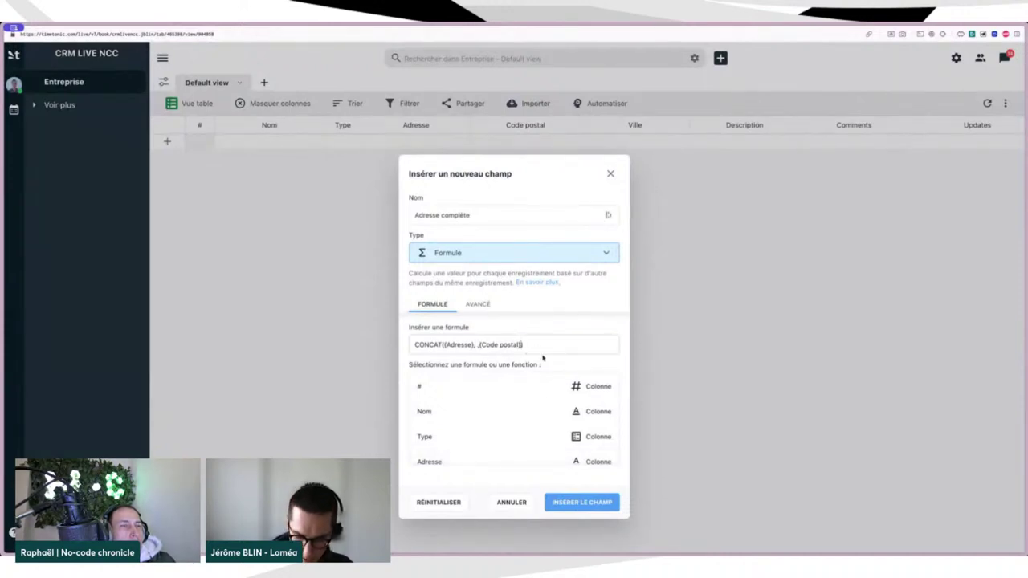
pyautogui.write(', ')
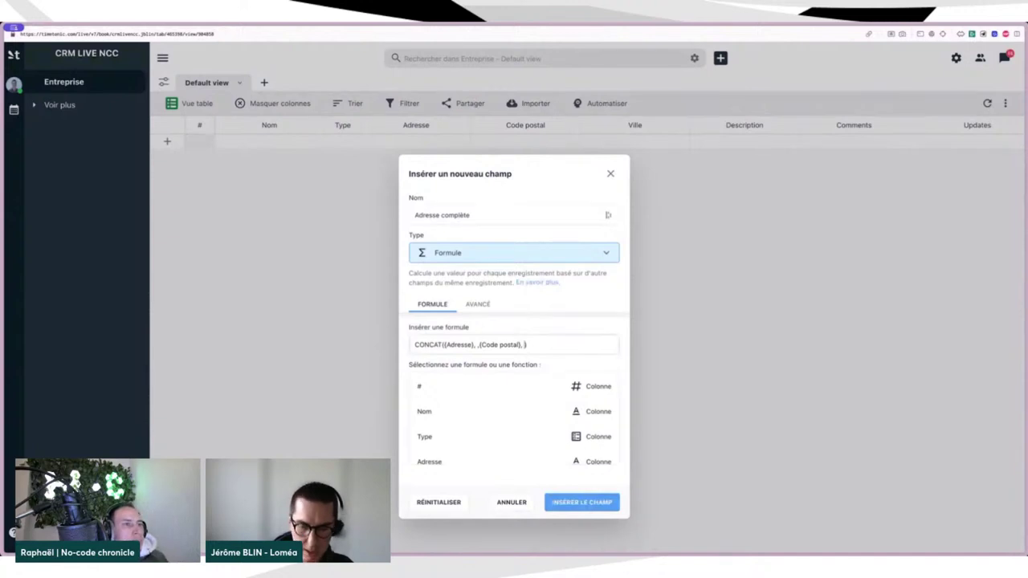
pyautogui.write(',')
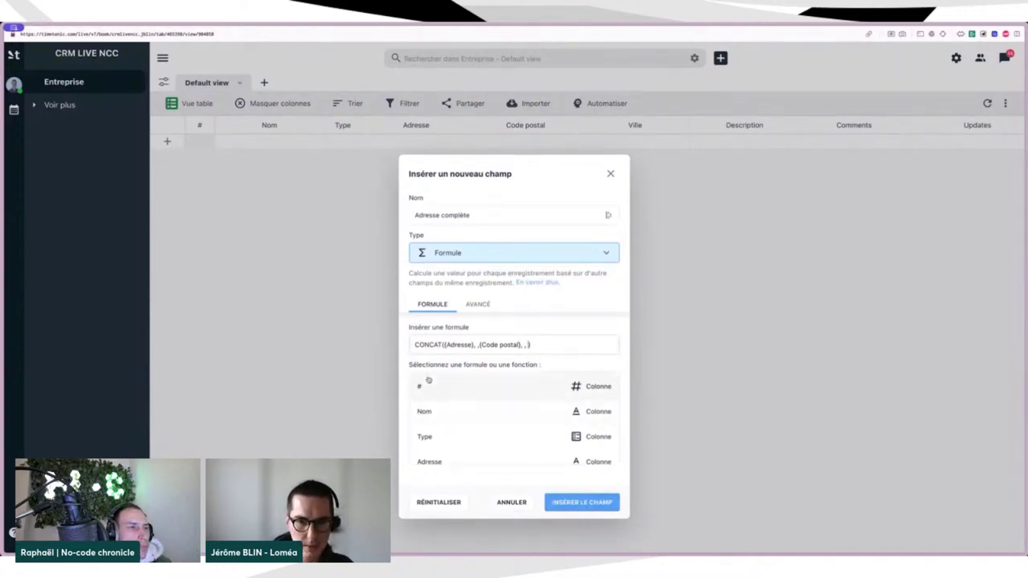
pyautogui.scroll(-5, 454, 441)
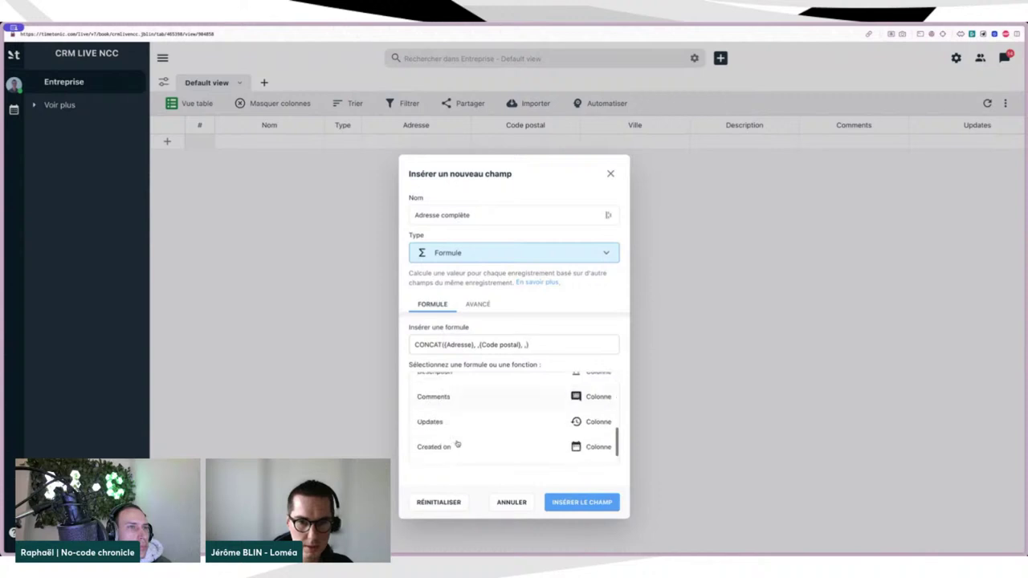
pyautogui.scroll(-1, 458, 444)
pyautogui.scroll(6, 457, 443)
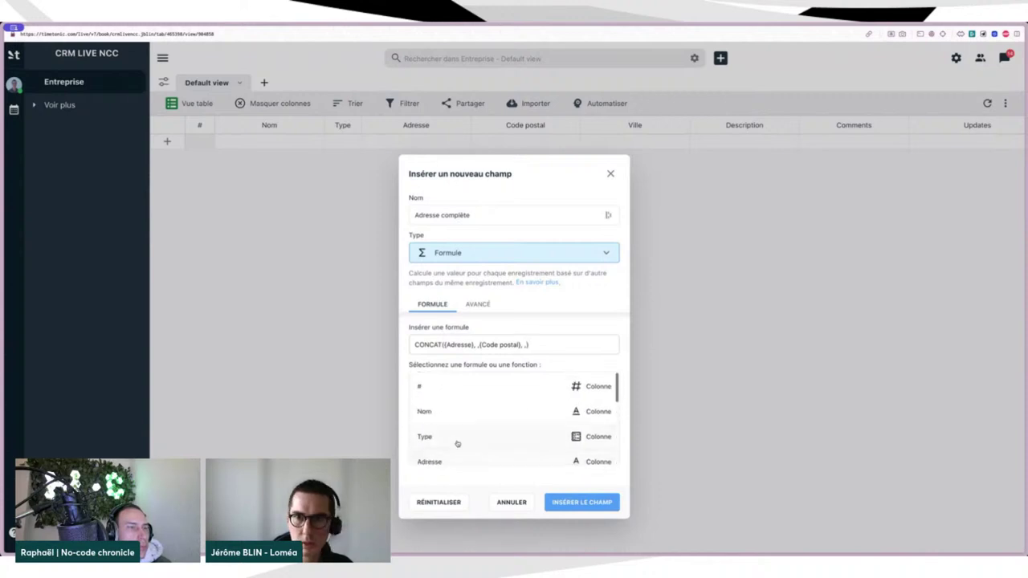
pyautogui.scroll(-5, 457, 444)
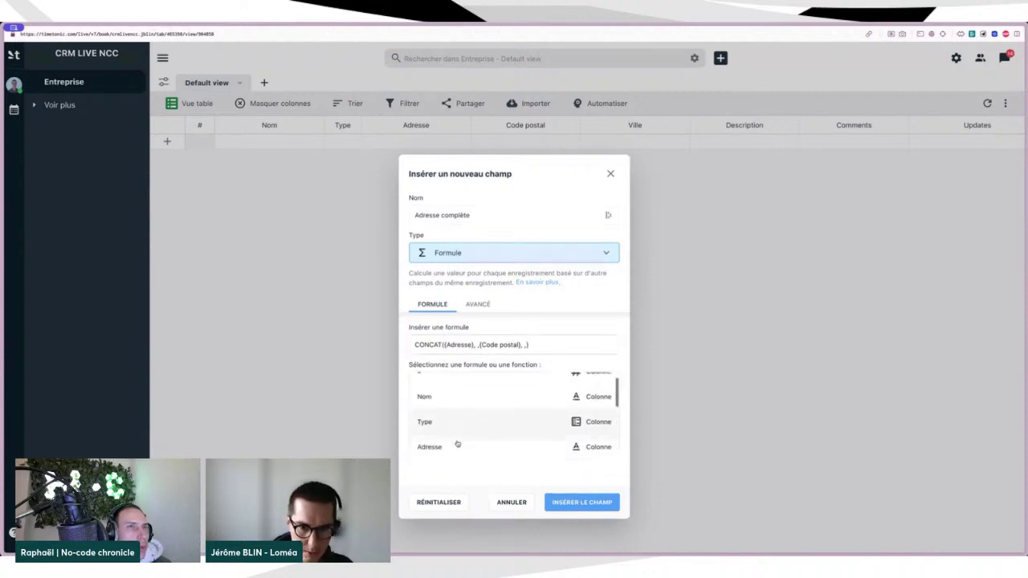
pyautogui.scroll(1, 463, 401)
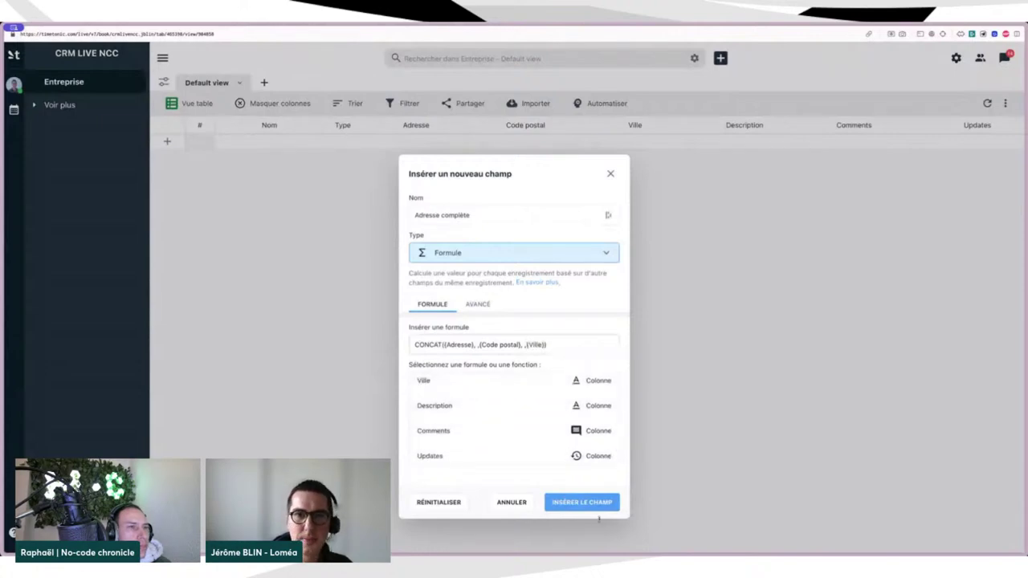
pyautogui.click(591, 503)
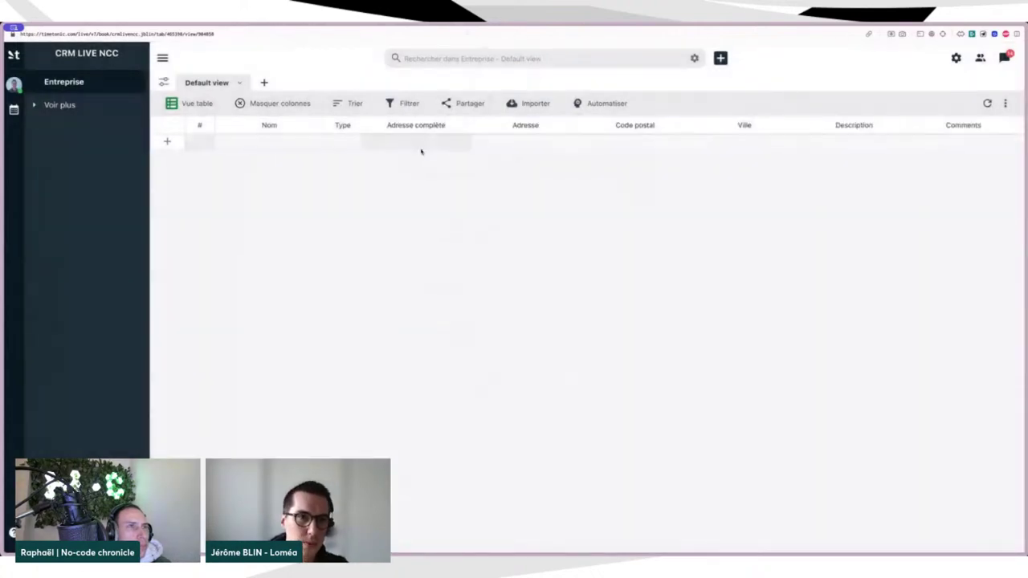
# Step: Add a record to the Entreprise table with the Nom "Lomea" and the Type Client
pyautogui.click(167, 141)
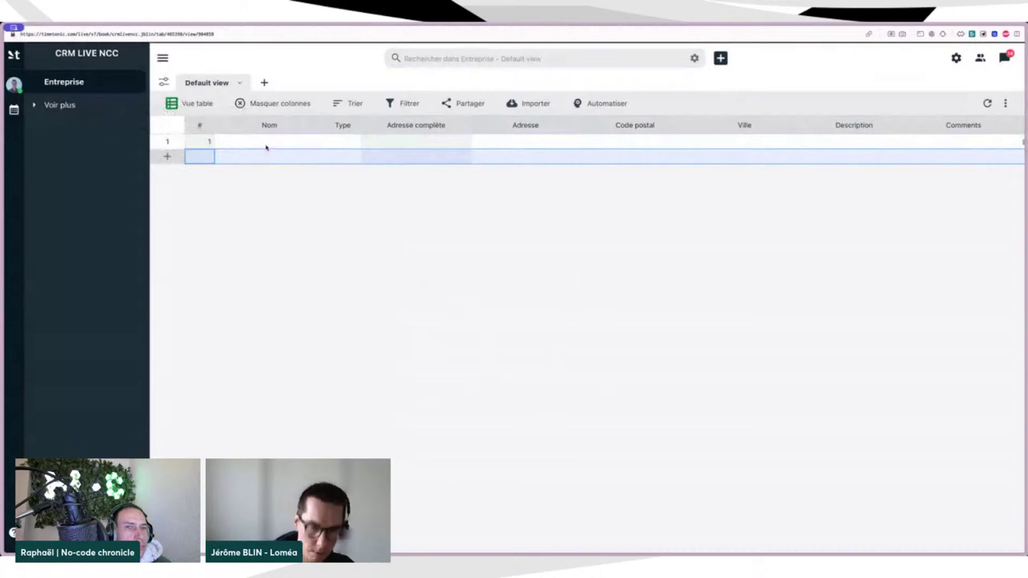
pyautogui.write('Lomea')
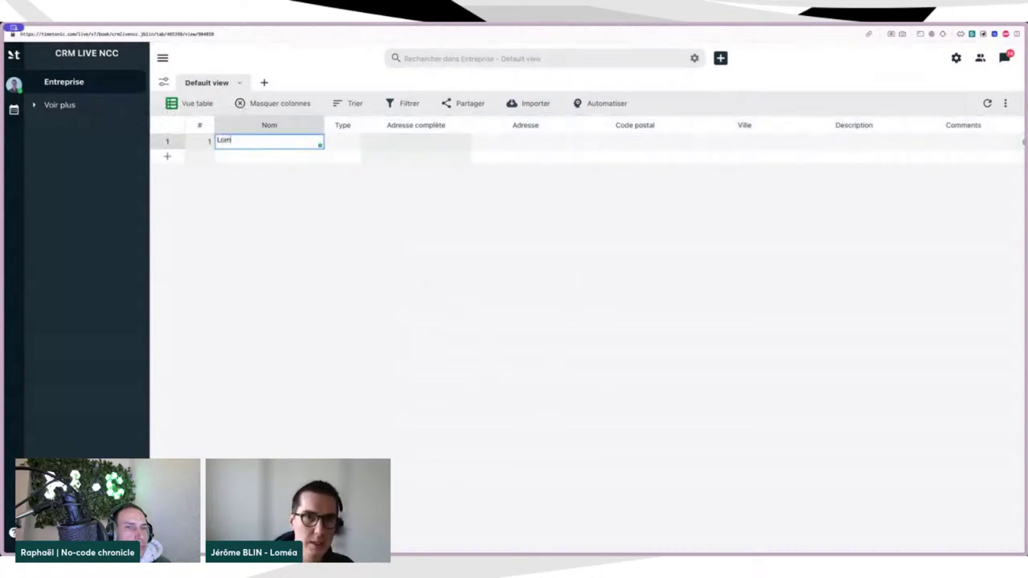
pyautogui.click(344, 144)
pyautogui.click(344, 145)
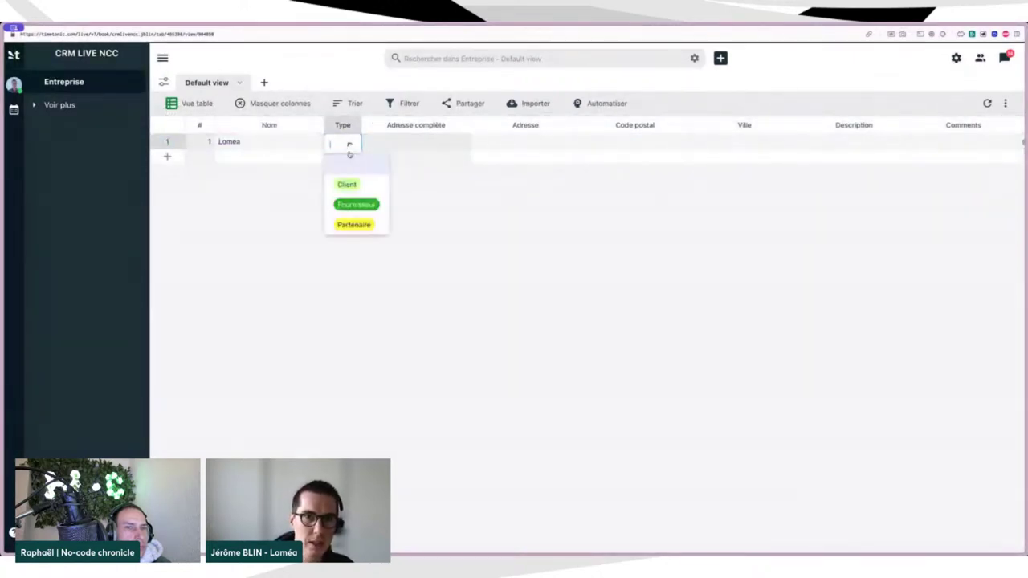
pyautogui.click(351, 184)
# Step: Fill in the company's postal code and city in the Code postal and Ville columns of the Lomea record
pyautogui.click(532, 148)
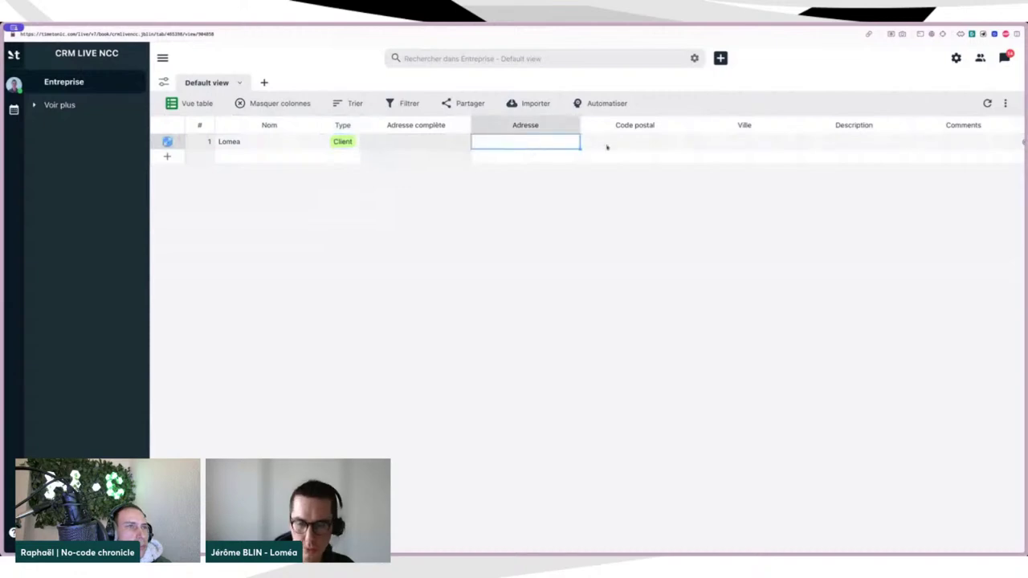
pyautogui.click(624, 145)
pyautogui.write('08090')
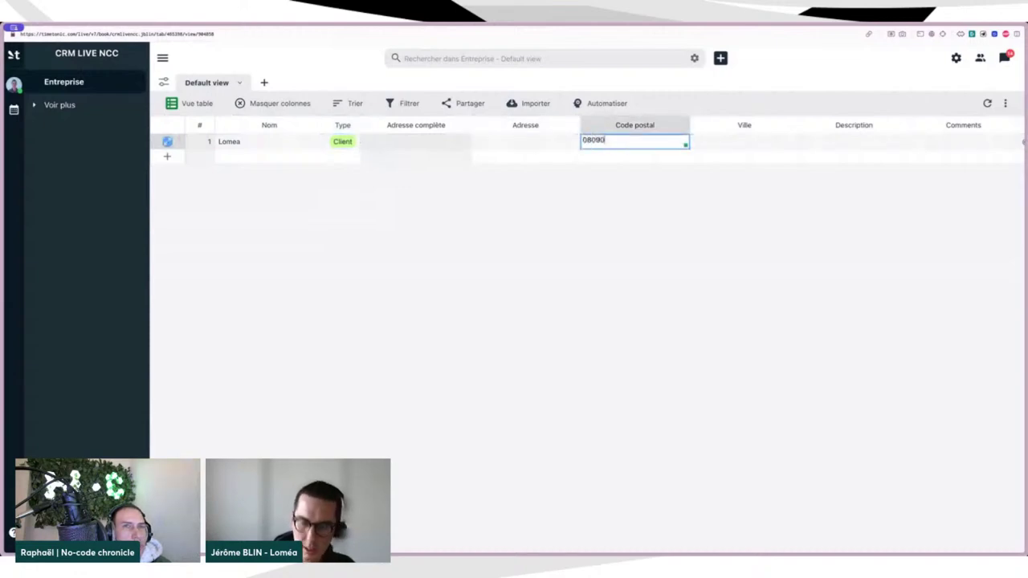
pyautogui.click(745, 141)
pyautogui.write('Tournes')
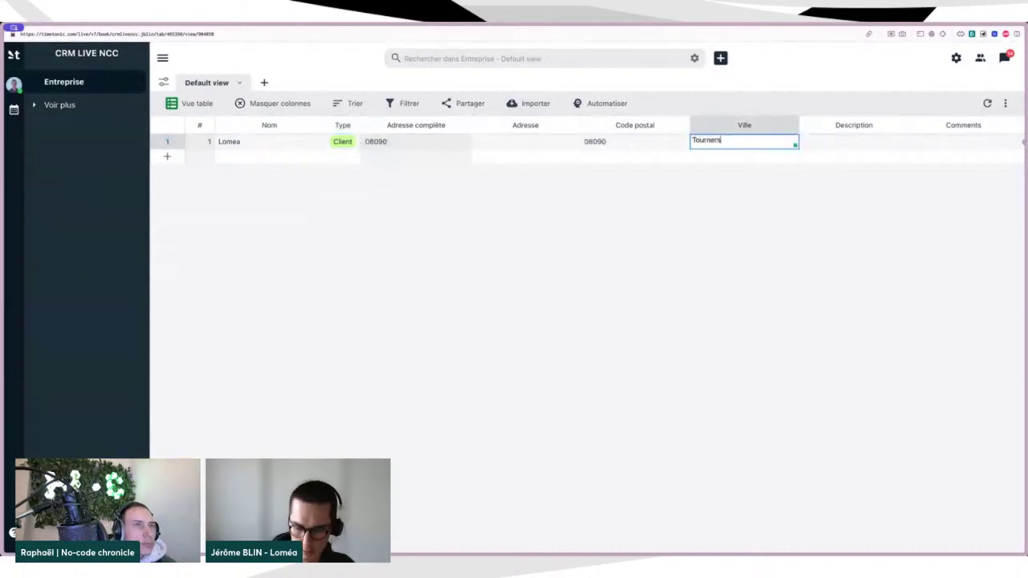
pyautogui.click(598, 199)
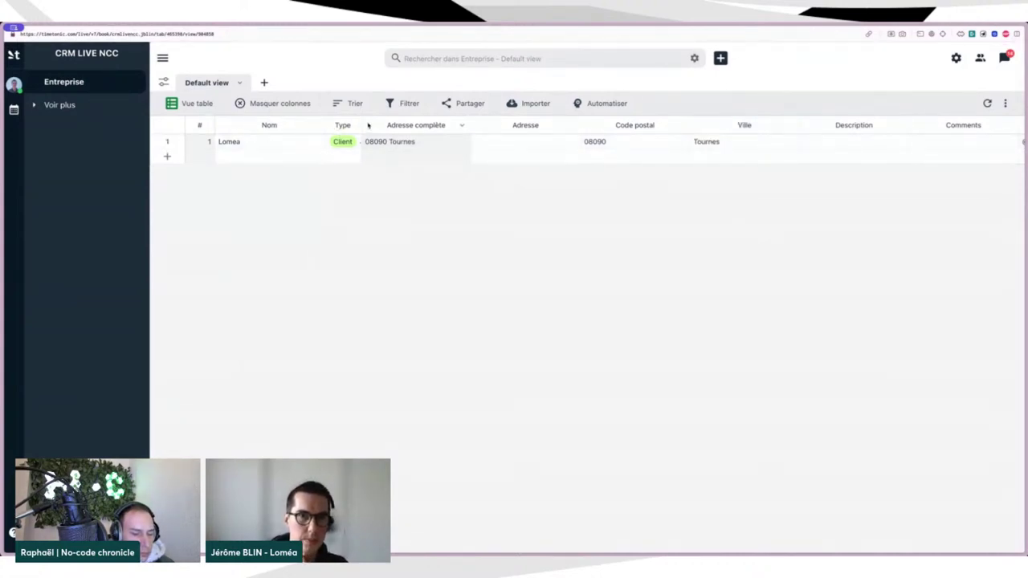
# Step: Widen the Type column slightly and move the Nom column ahead of the # column
pyautogui.moveTo(361, 123); pyautogui.dragTo(371, 123)
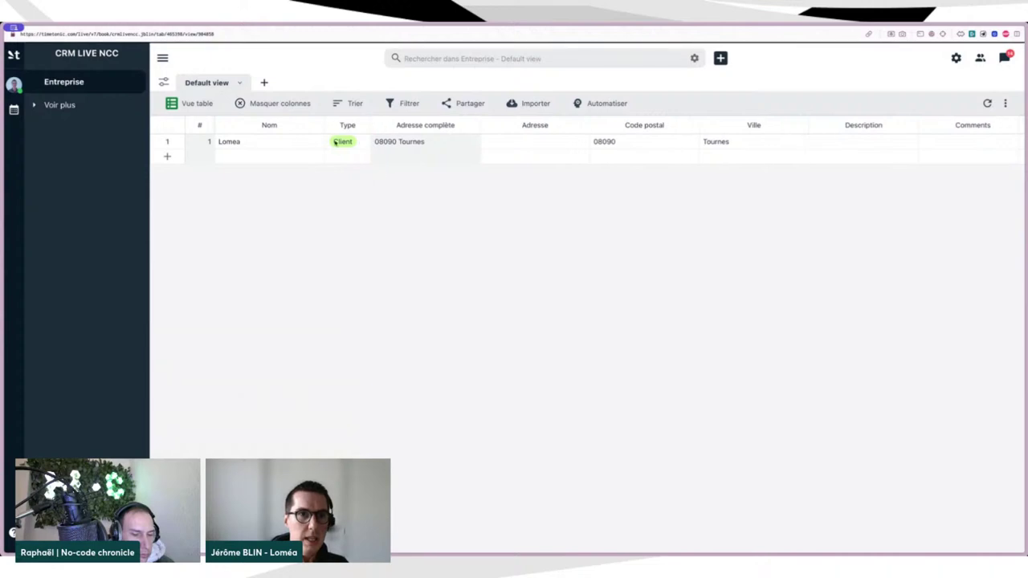
pyautogui.click(205, 126)
pyautogui.click(242, 161)
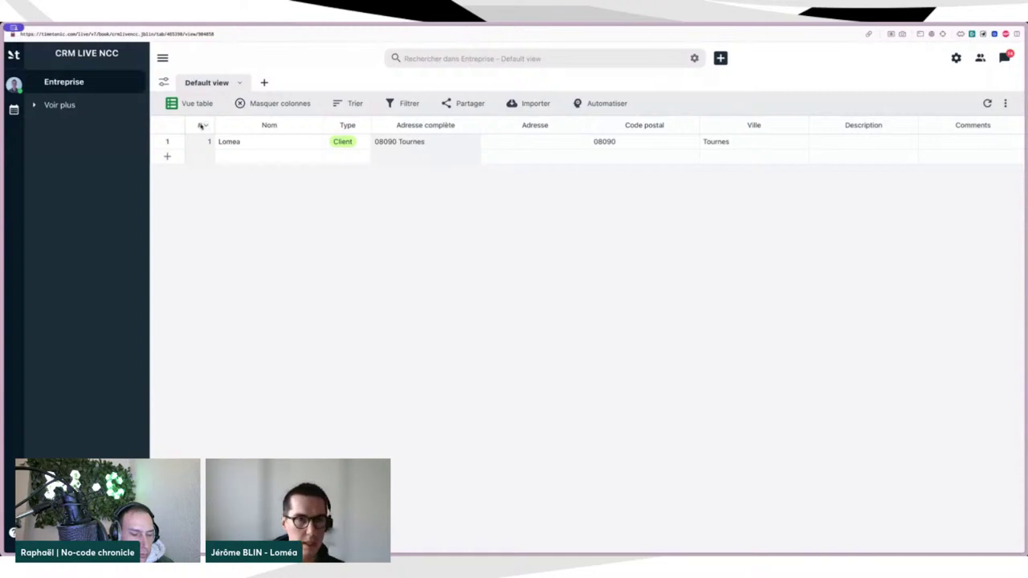
pyautogui.click(293, 126)
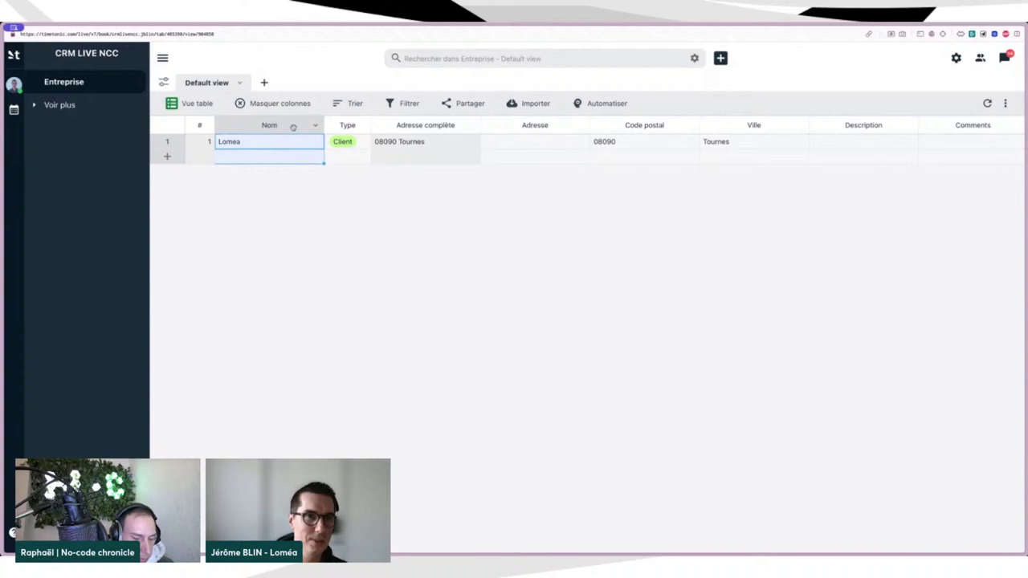
pyautogui.click(294, 128)
pyautogui.moveTo(294, 128); pyautogui.dragTo(265, 135)
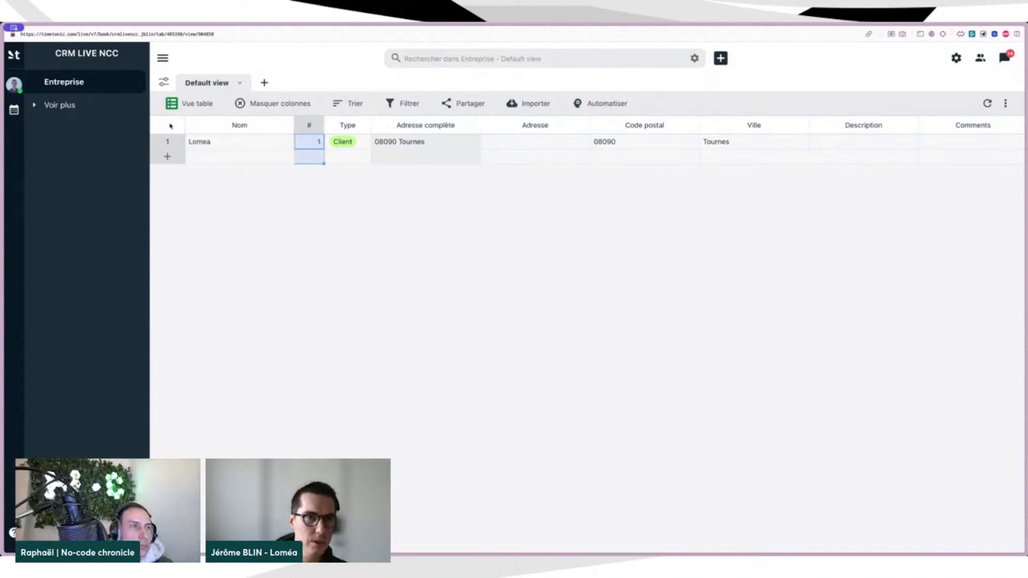
# Step: Edit the Nom field so that it makes up the table's unique key (Compose la clé unique), and apply the change
pyautogui.click(284, 127)
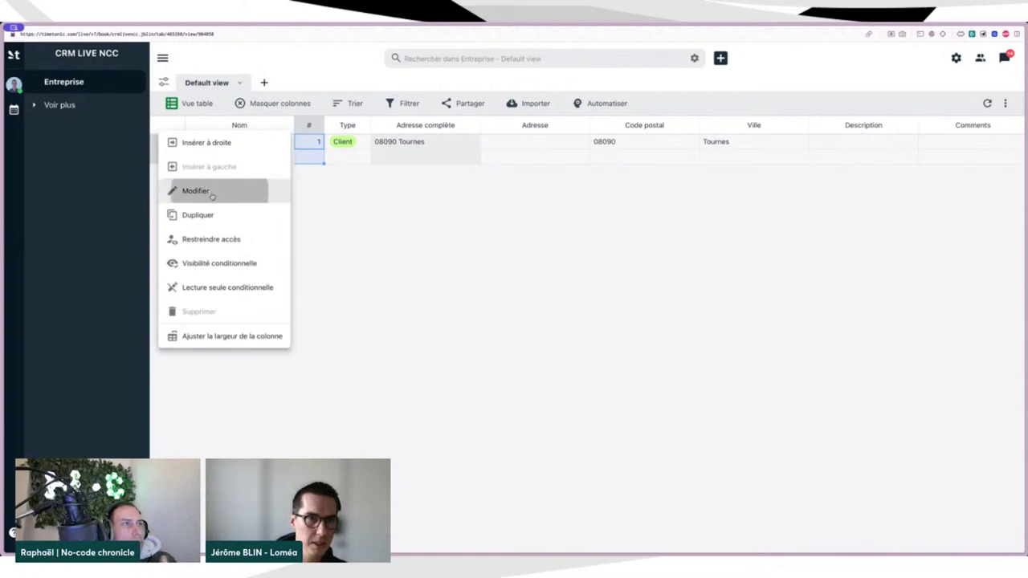
pyautogui.click(264, 193)
pyautogui.click(519, 265)
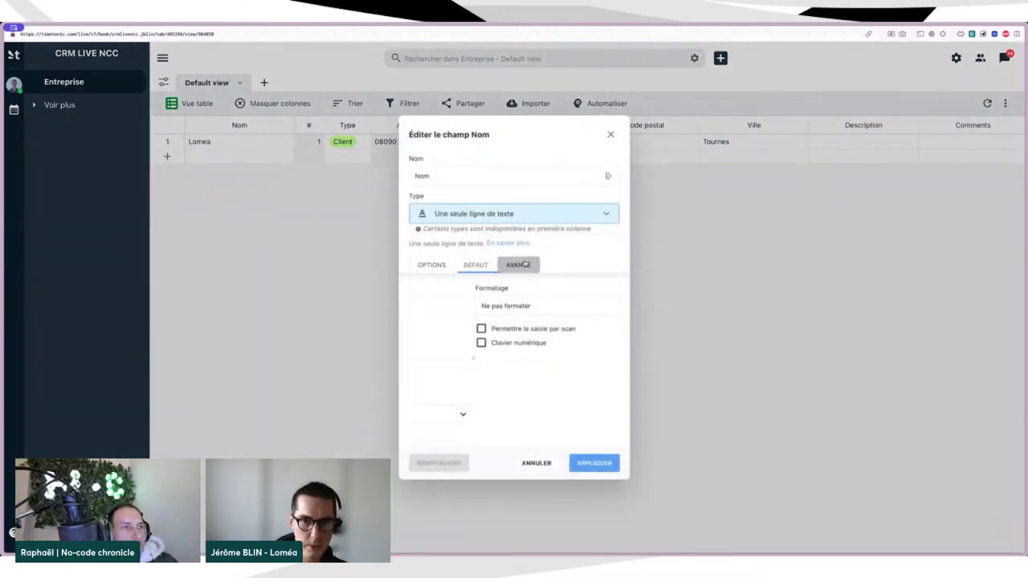
pyautogui.scroll(-3, 504, 327)
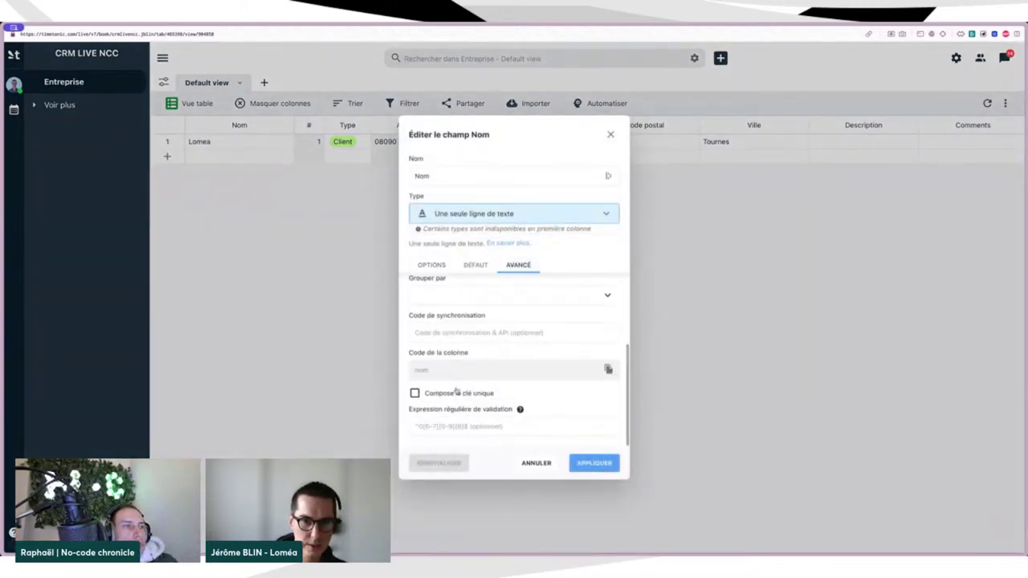
pyautogui.click(431, 397)
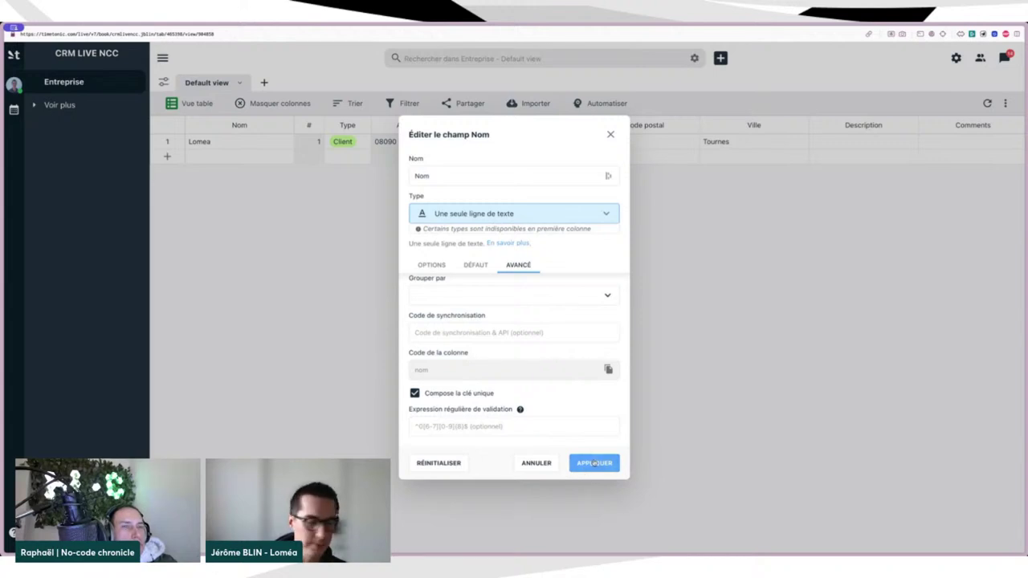
pyautogui.moveTo(520, 410)
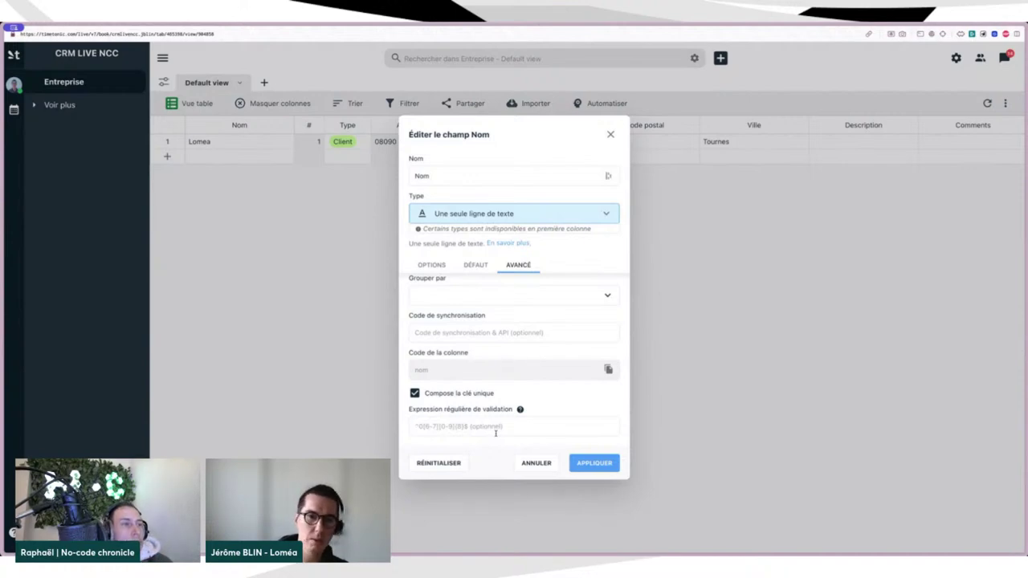
pyautogui.click(496, 434)
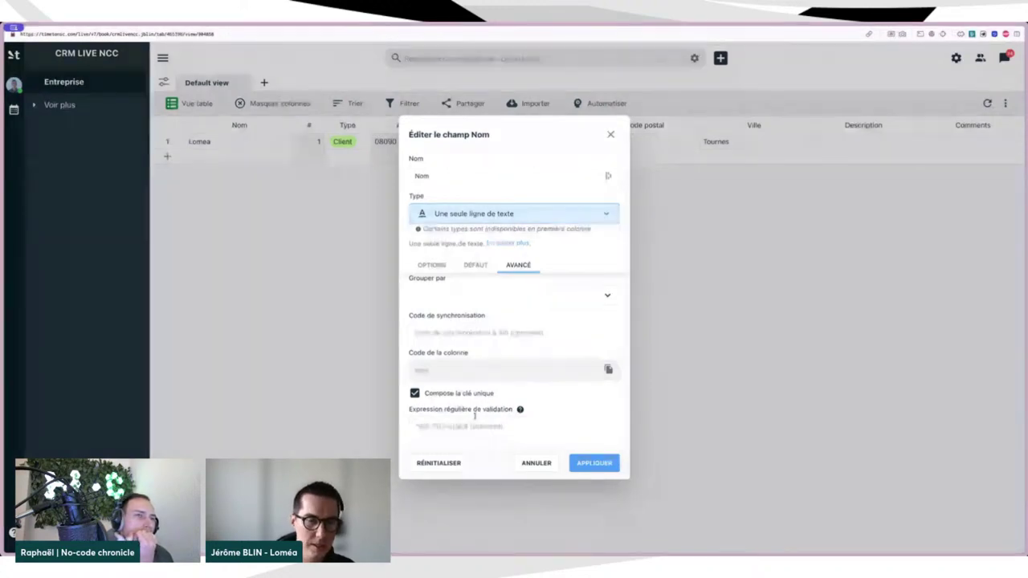
pyautogui.click(610, 464)
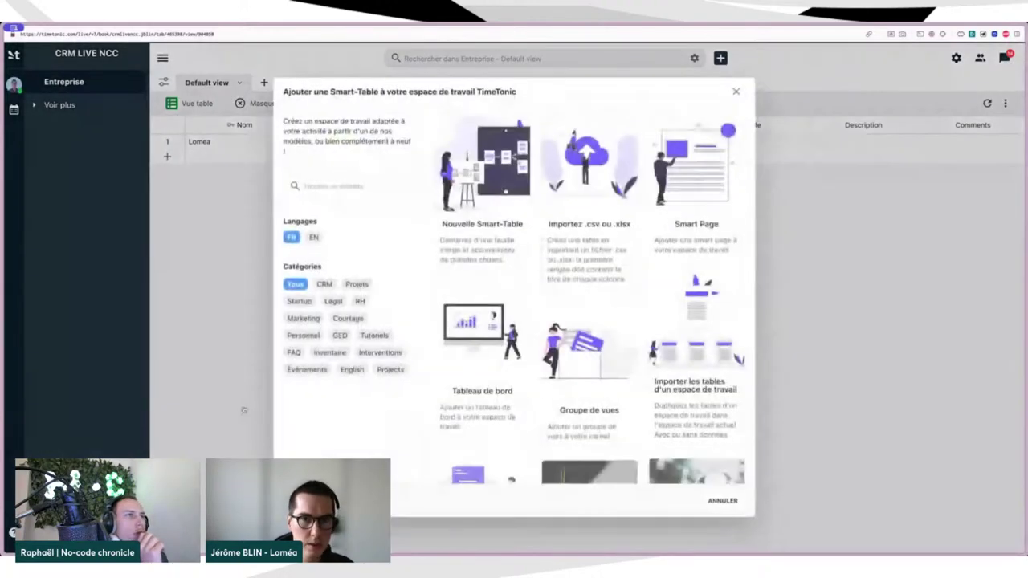
# Step: Add a new blank Smart-Table named "Contact" to the workspace
pyautogui.click(433, 225)
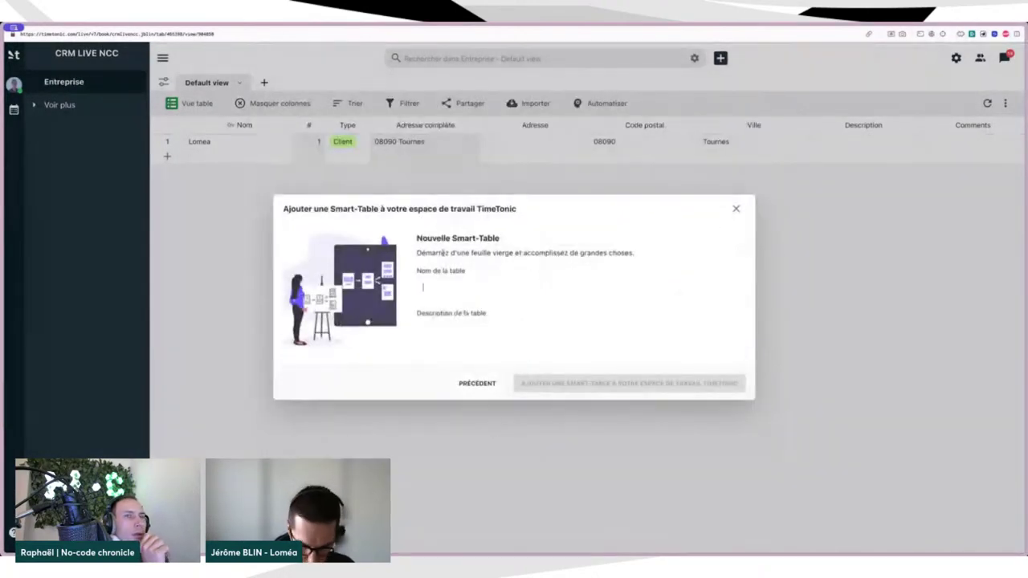
pyautogui.write('Contact')
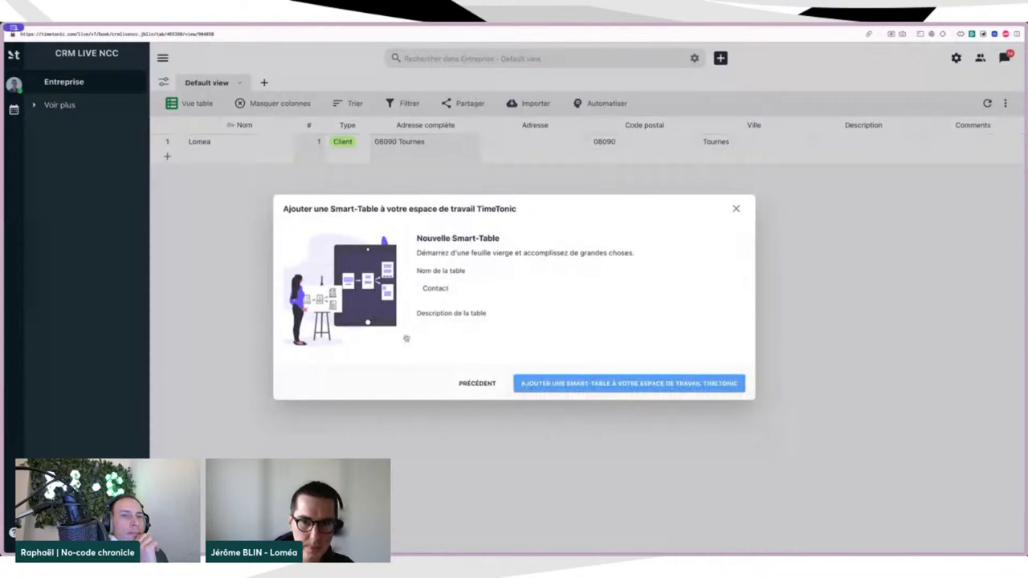
pyautogui.click(573, 383)
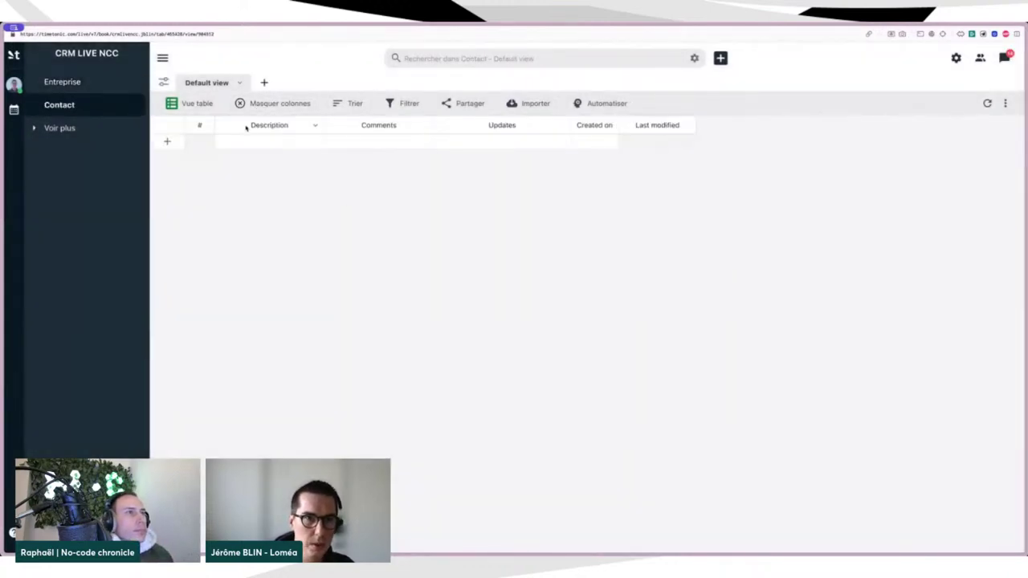
# Step: Insert a single-line text field (Une seule ligne de texte) named "Nom" directly after the # column of the Contact table
pyautogui.click(203, 126)
pyautogui.click(177, 142)
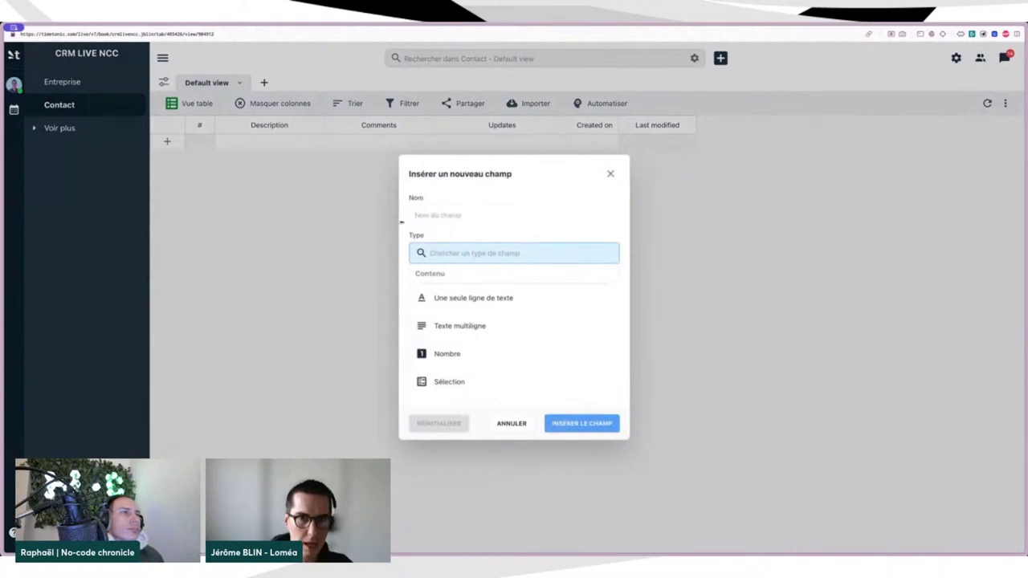
pyautogui.click(450, 215)
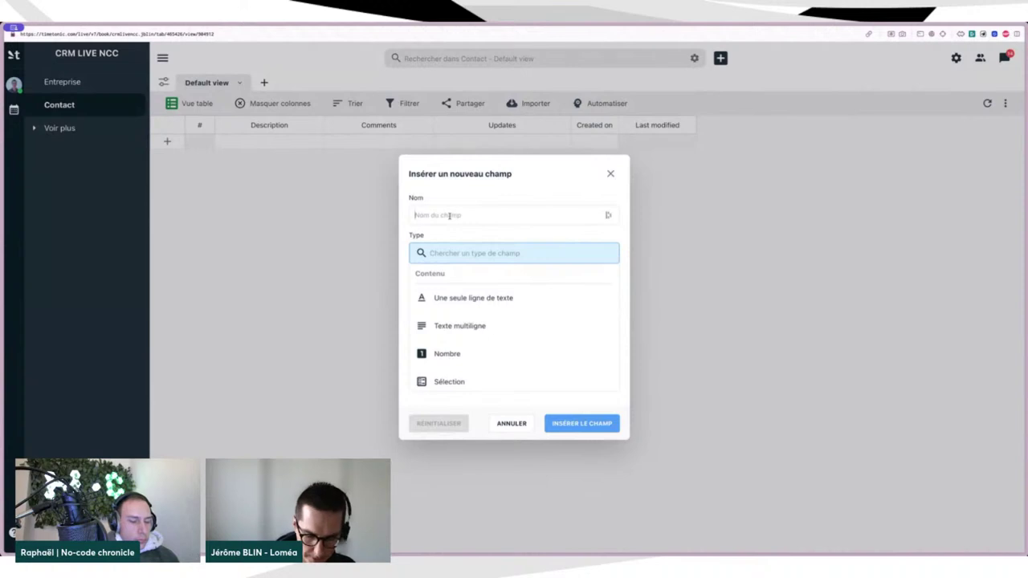
pyautogui.write('Nom')
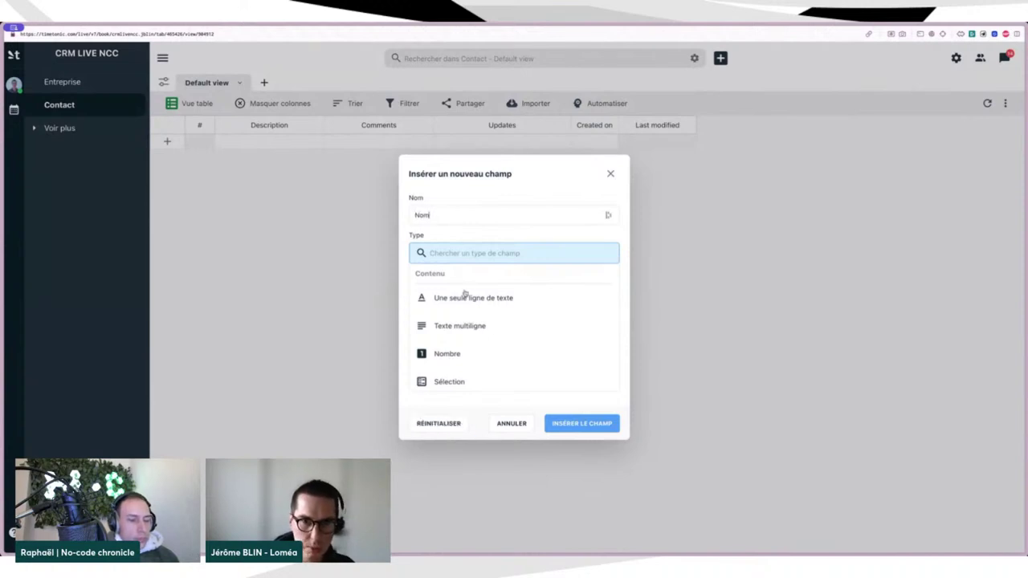
pyautogui.click(466, 296)
pyautogui.click(565, 491)
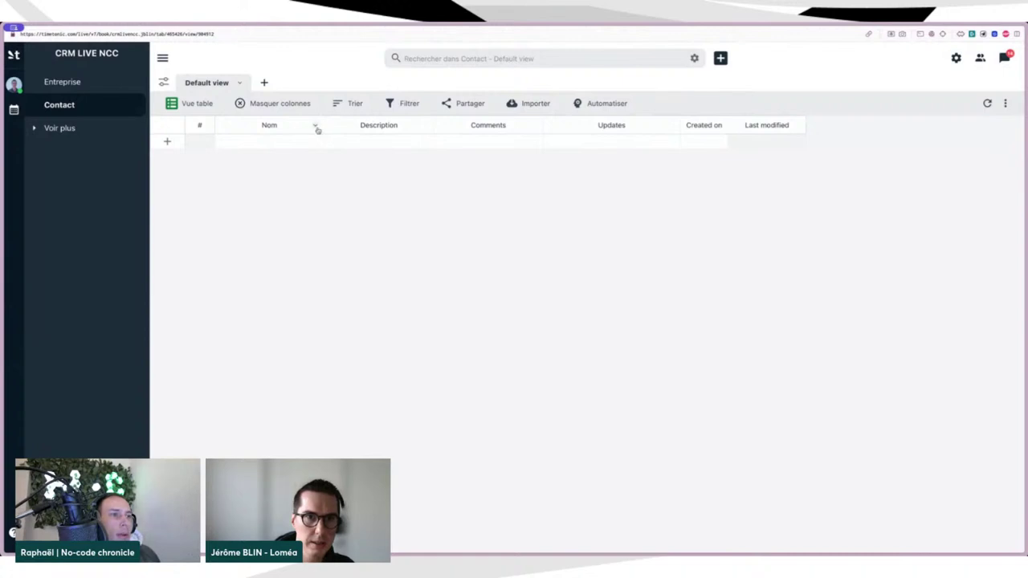
# Step: Insert a single-line text field (Une seule ligne de texte) named "Prénom" directly after the Nom column of the Contact table
pyautogui.click(317, 126)
pyautogui.click(313, 141)
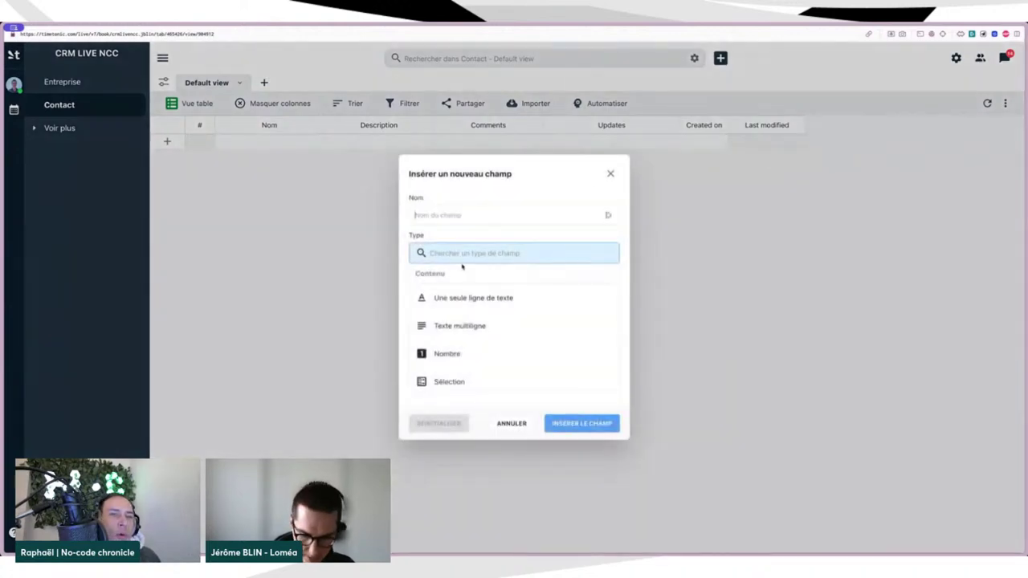
pyautogui.write('it')
pyautogui.write('no')
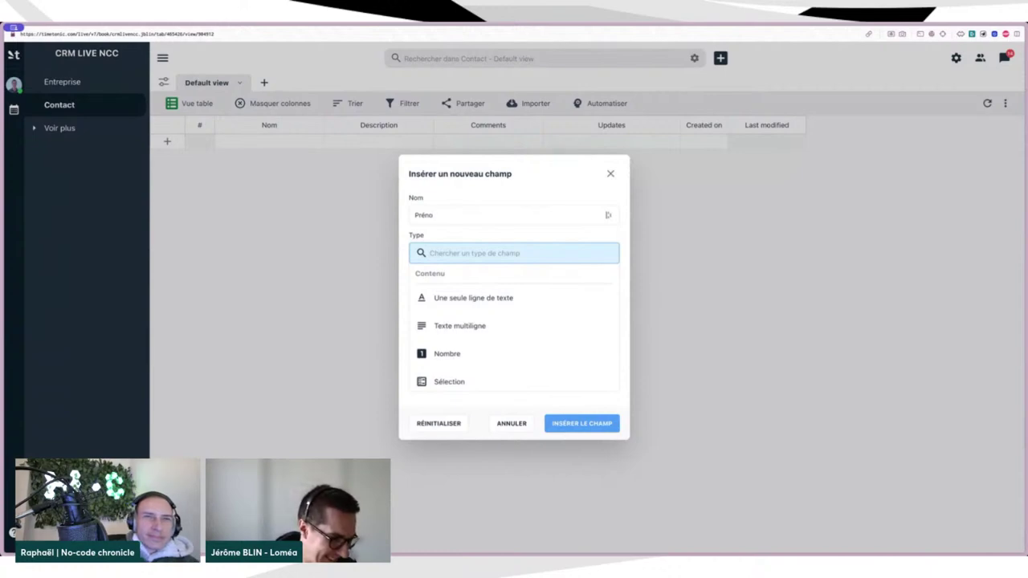
pyautogui.write('m')
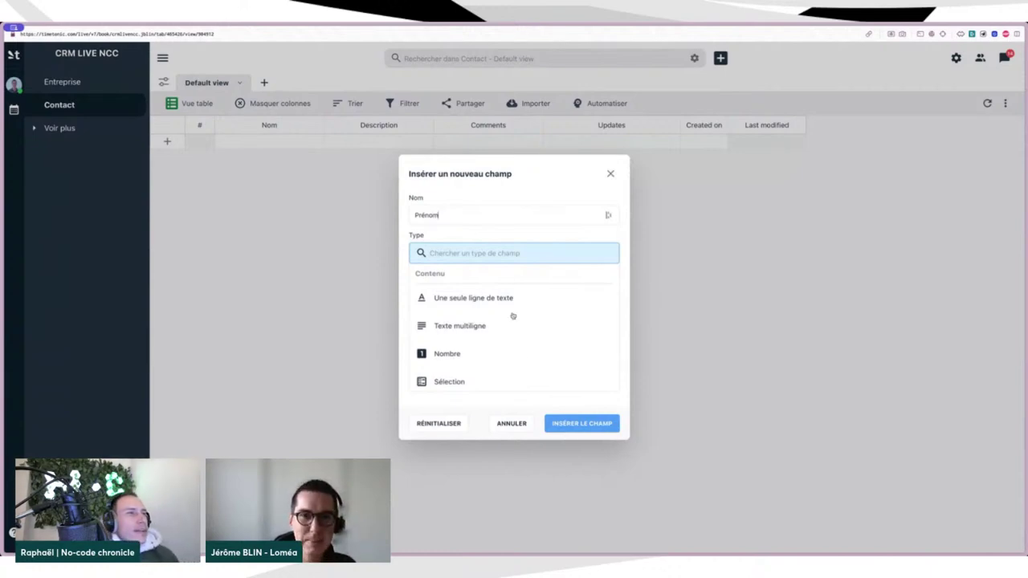
pyautogui.click(571, 422)
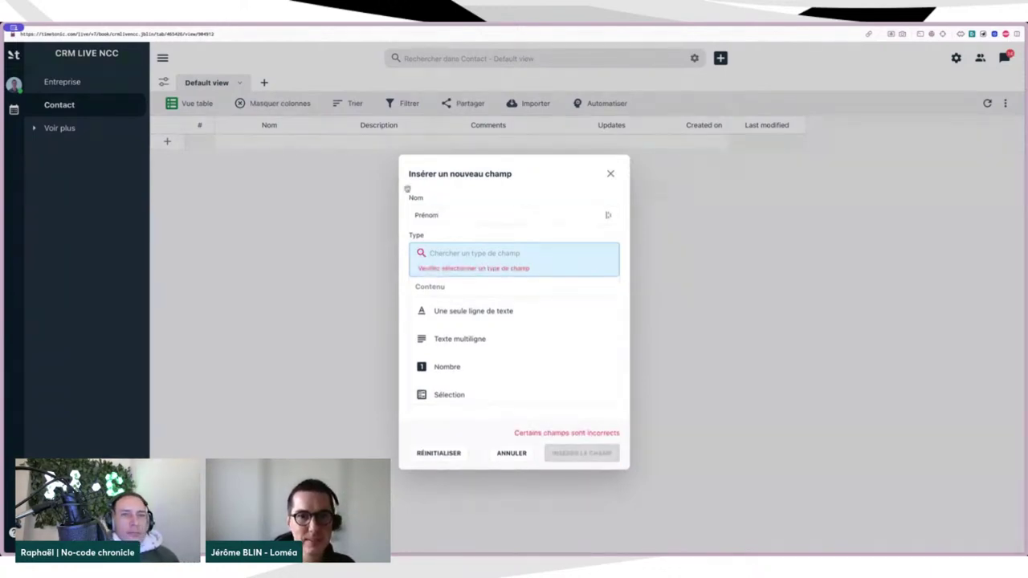
pyautogui.click(474, 311)
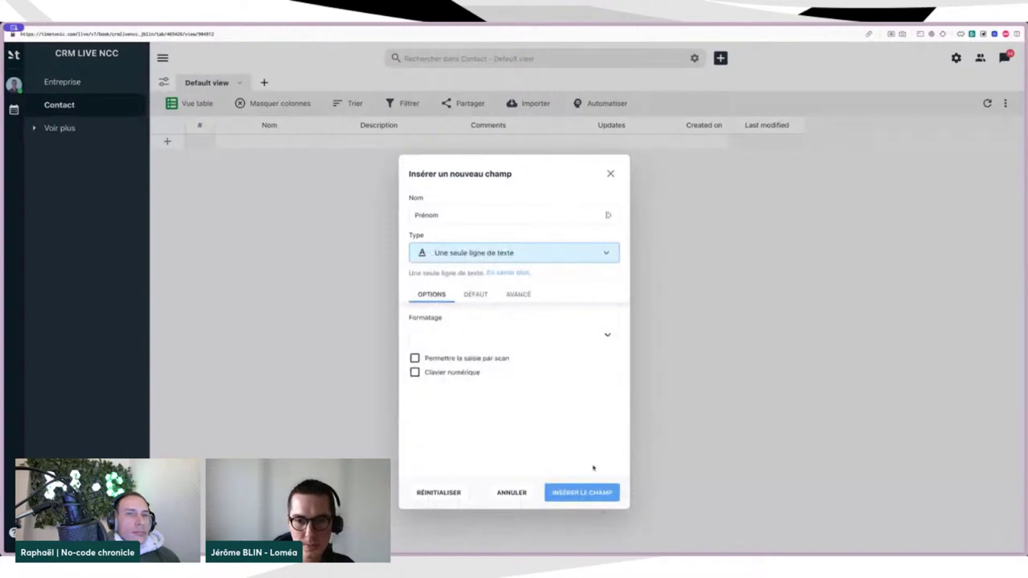
pyautogui.click(588, 494)
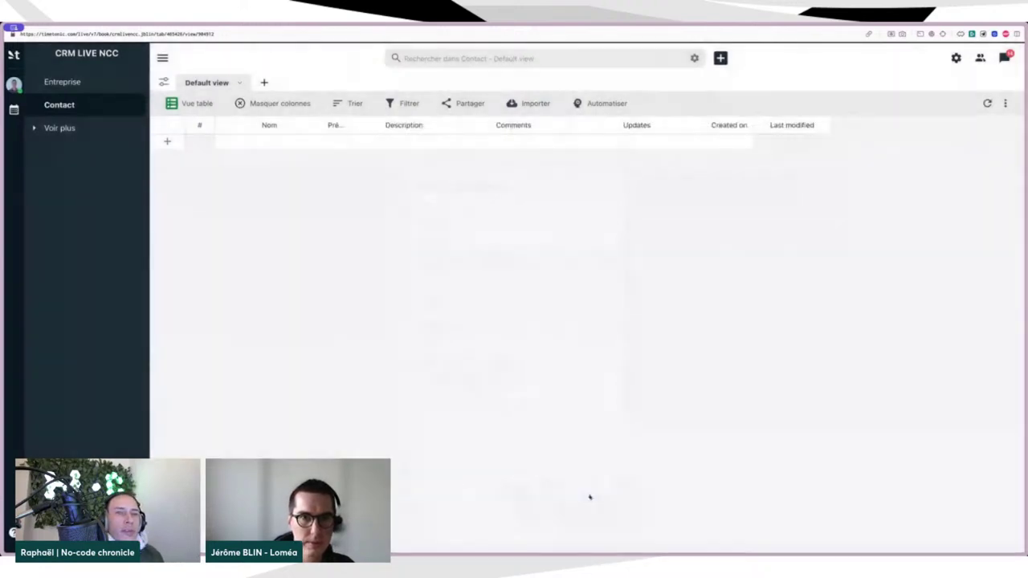
# Step: Insert a field of type Email named "Email" directly after the Prénom column
pyautogui.click(422, 127)
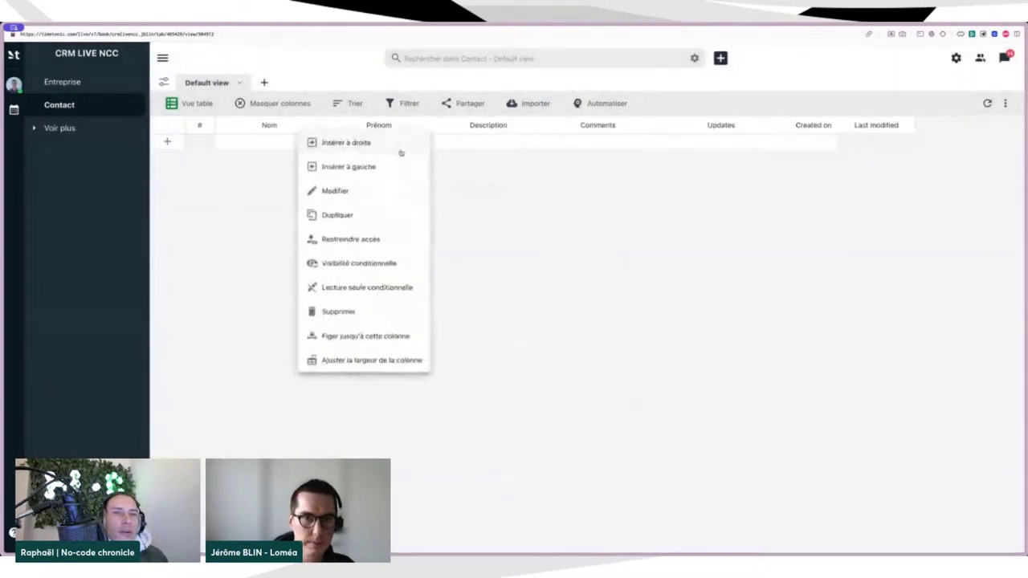
pyautogui.click(386, 143)
pyautogui.write('Email')
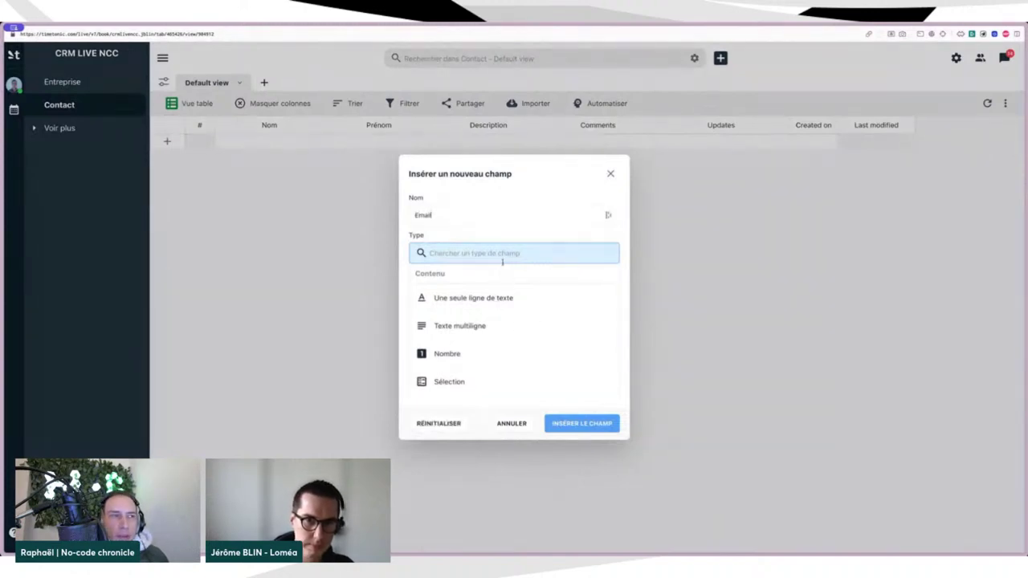
pyautogui.write('ema')
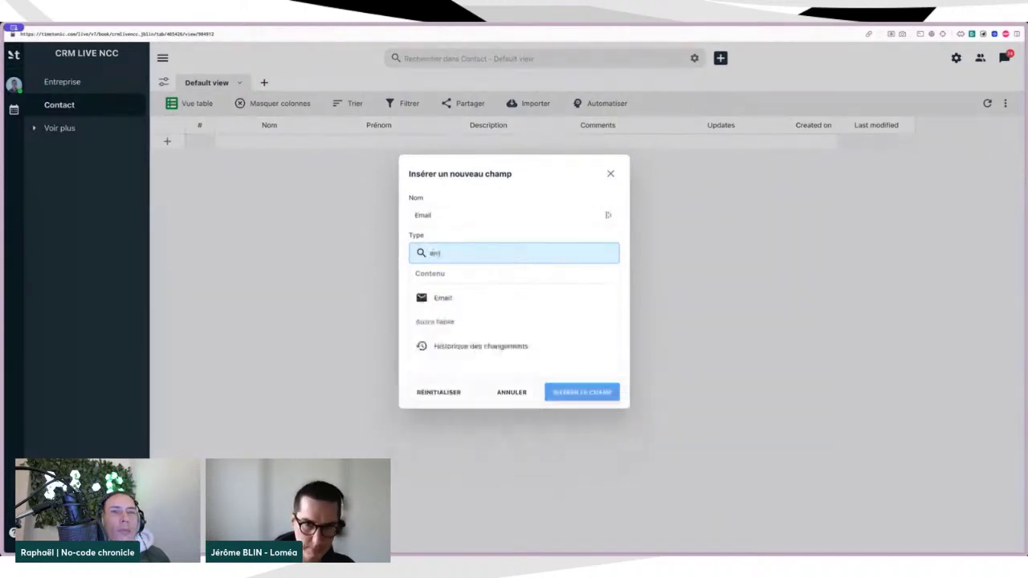
pyautogui.click(466, 300)
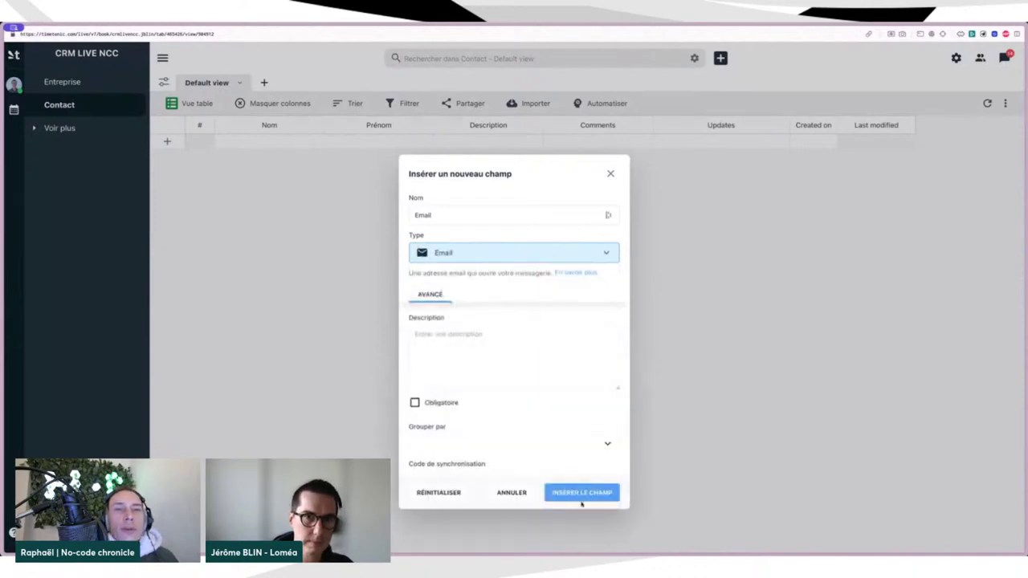
pyautogui.click(582, 498)
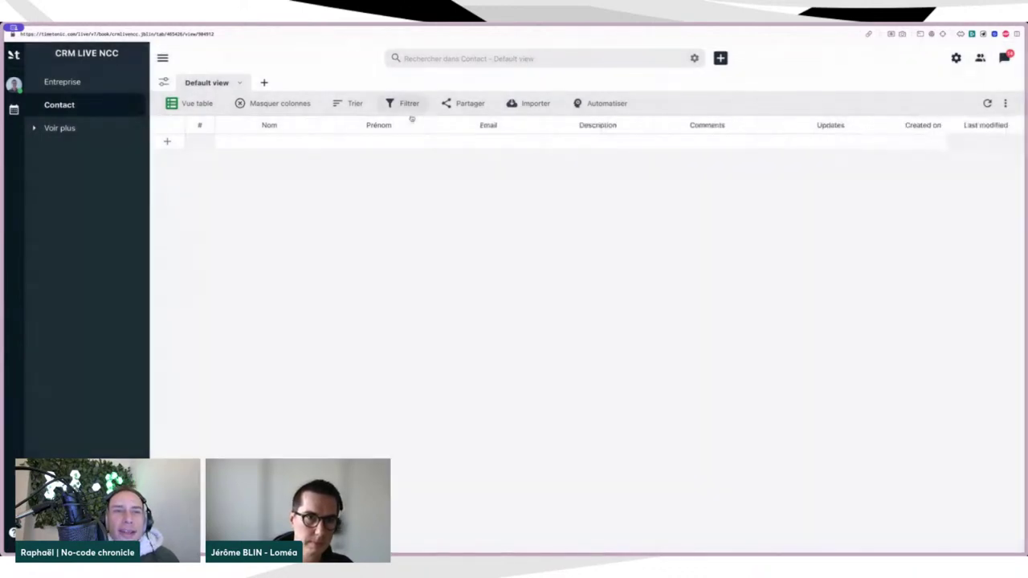
# Step: Insert an unnamed Formule field directly after the # column with the formula CONCAT(Prénom,constant( ),Nom)
pyautogui.click(207, 133)
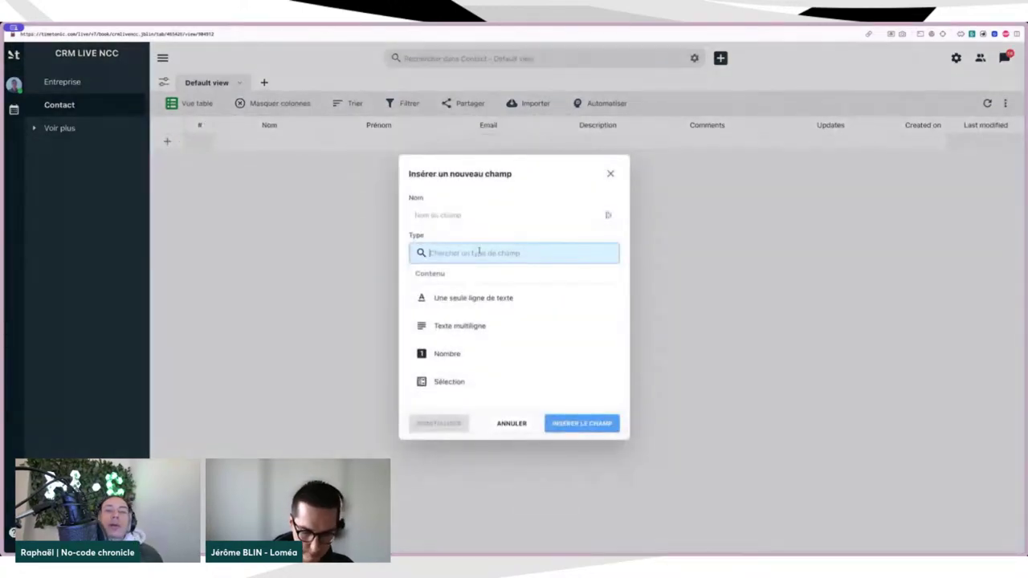
pyautogui.write('form')
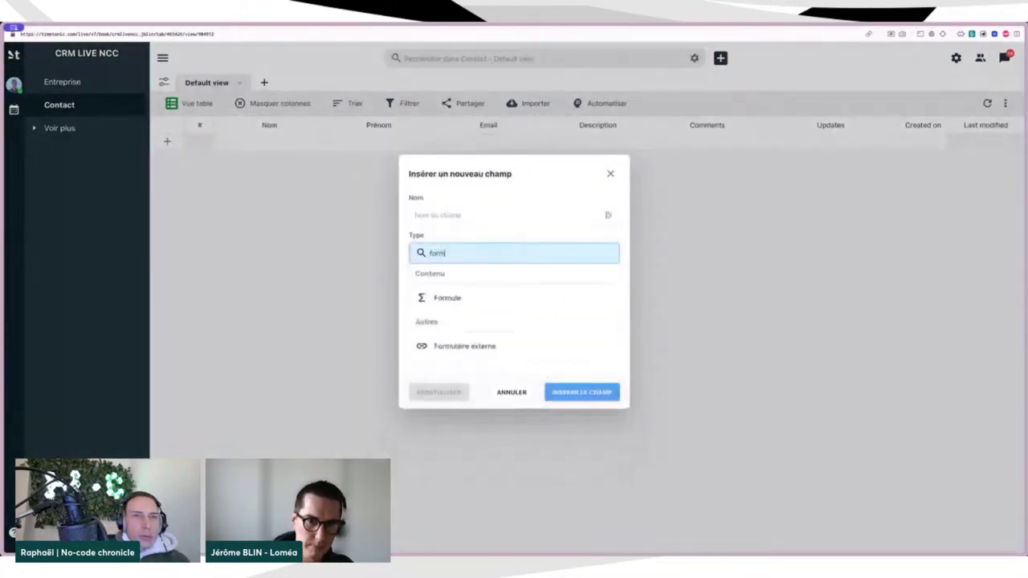
pyautogui.click(480, 297)
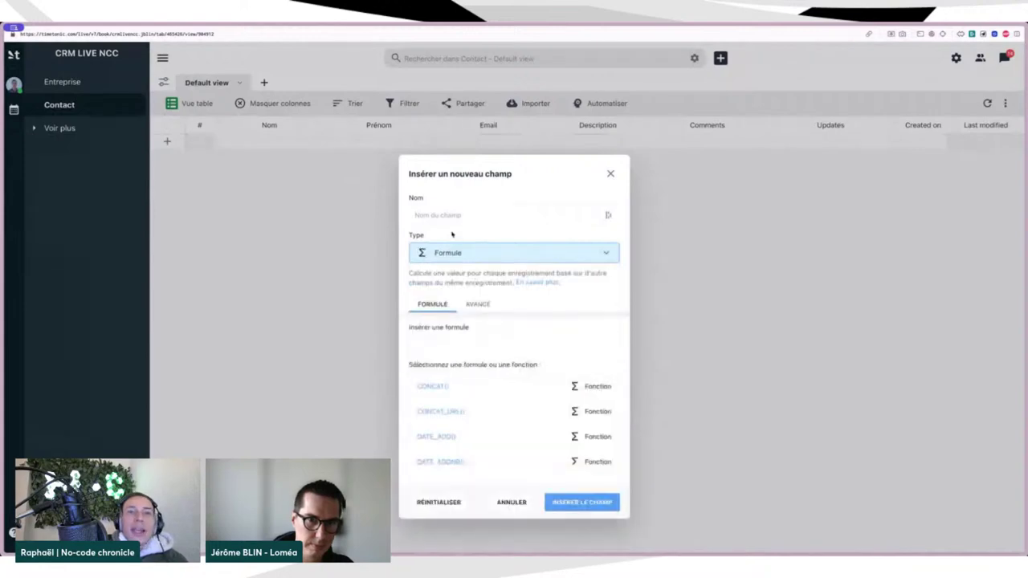
pyautogui.click(434, 387)
pyautogui.scroll(-1, 434, 414)
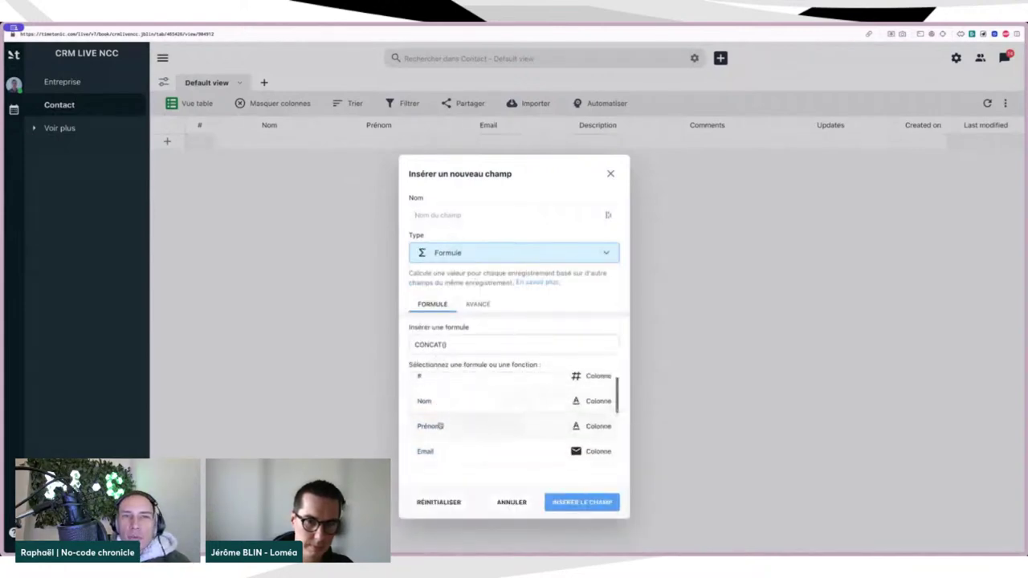
pyautogui.click(438, 426)
pyautogui.write(',')
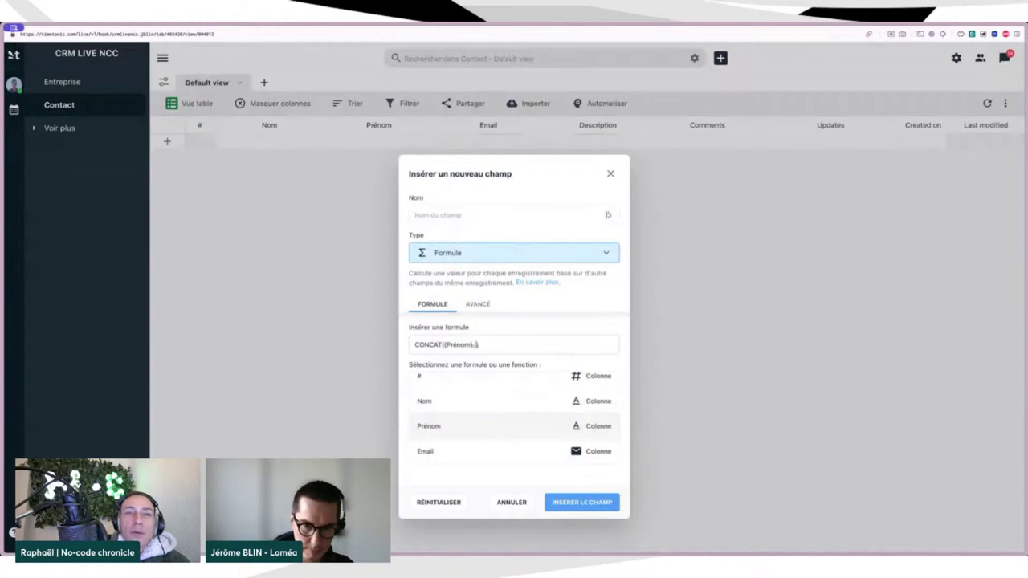
pyautogui.click(442, 411)
pyautogui.click(598, 502)
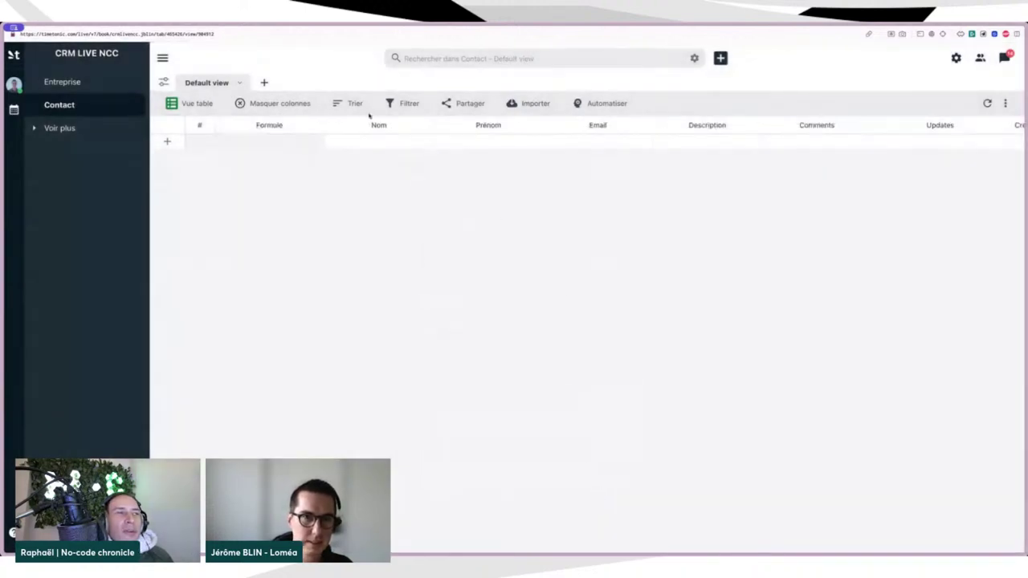
# Step: Rename the new formula field to "Nom complet" and apply the change
pyautogui.click(321, 127)
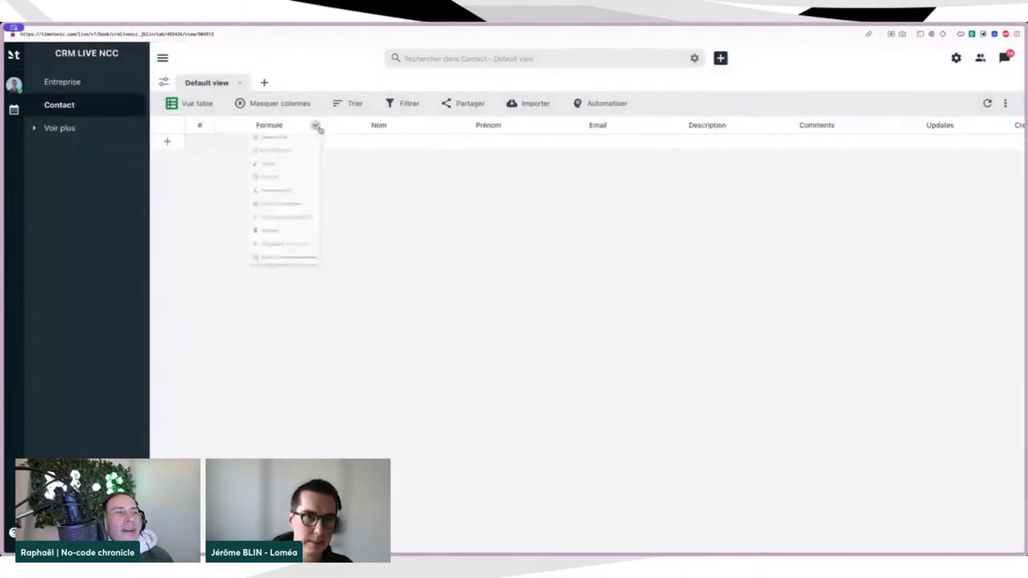
pyautogui.click(272, 190)
pyautogui.doubleClick(434, 175)
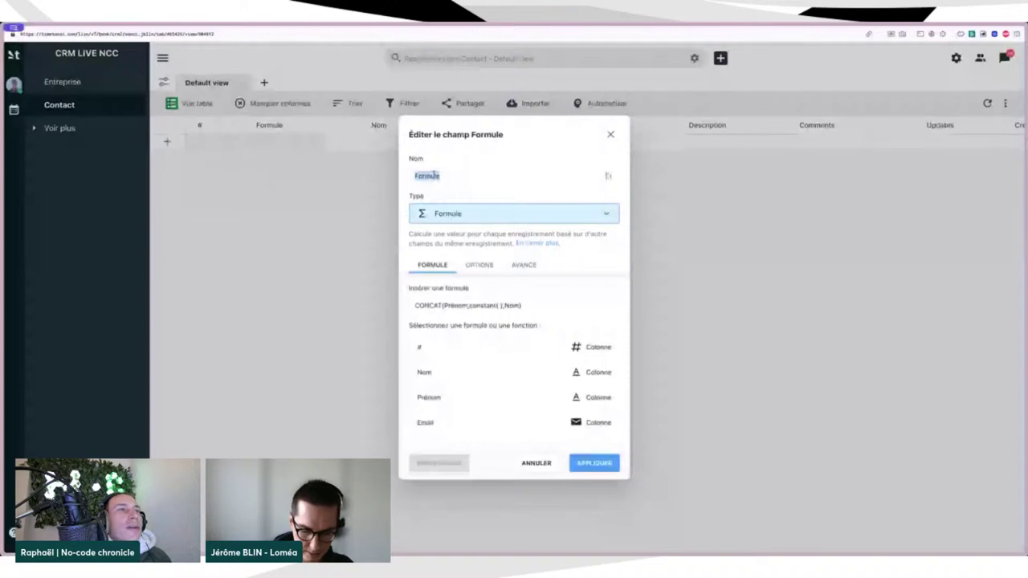
pyautogui.write('Nom complet')
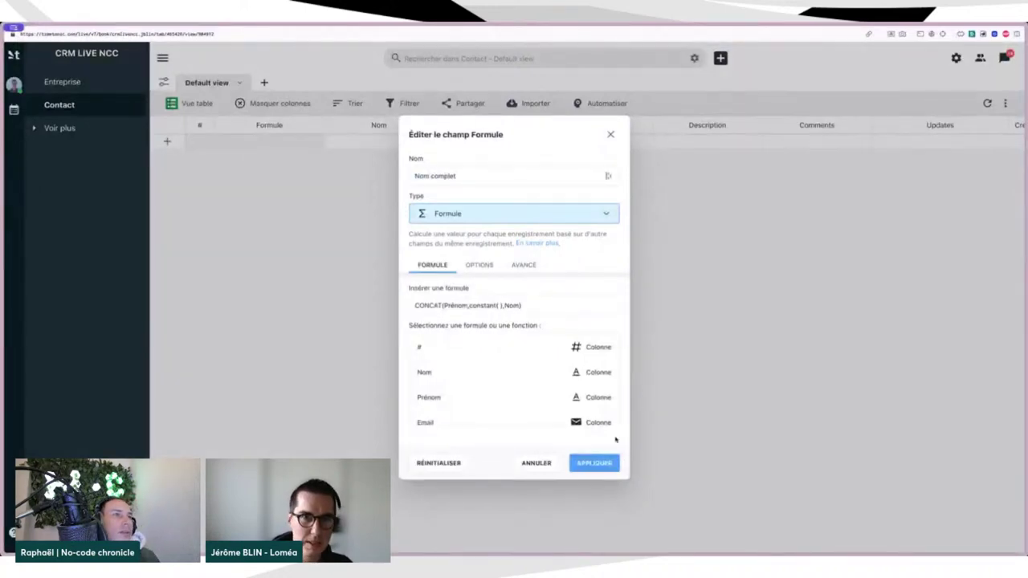
pyautogui.click(591, 465)
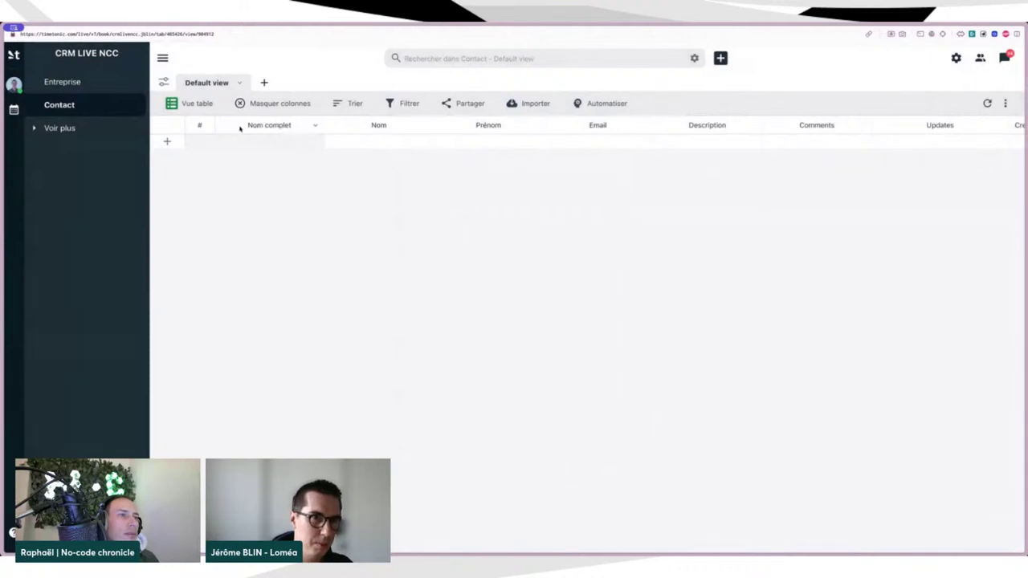
# Step: Move the # column behind Nom complet and delete the # field from the Contact table
pyautogui.moveTo(200, 127); pyautogui.dragTo(292, 138)
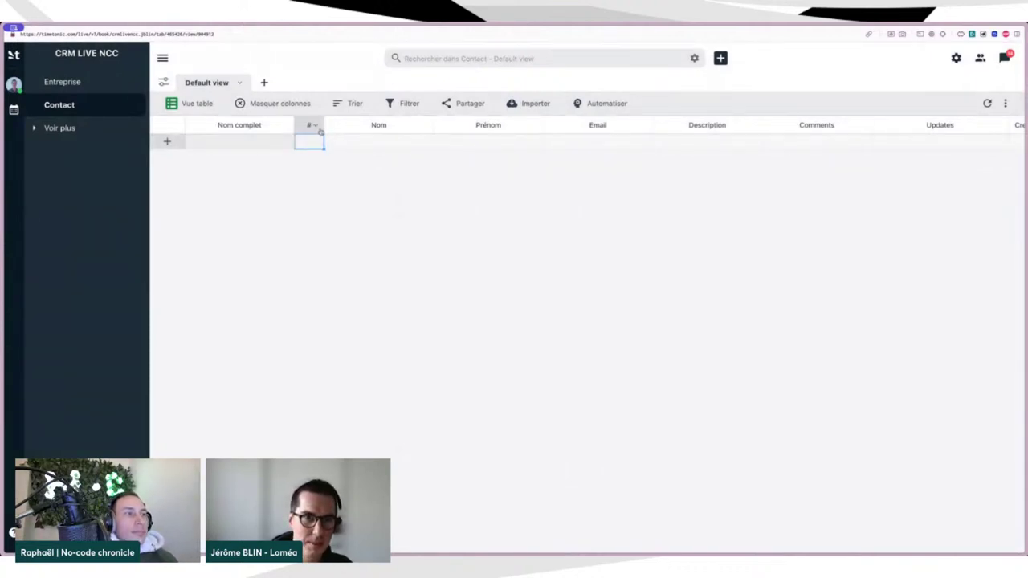
pyautogui.click(315, 124)
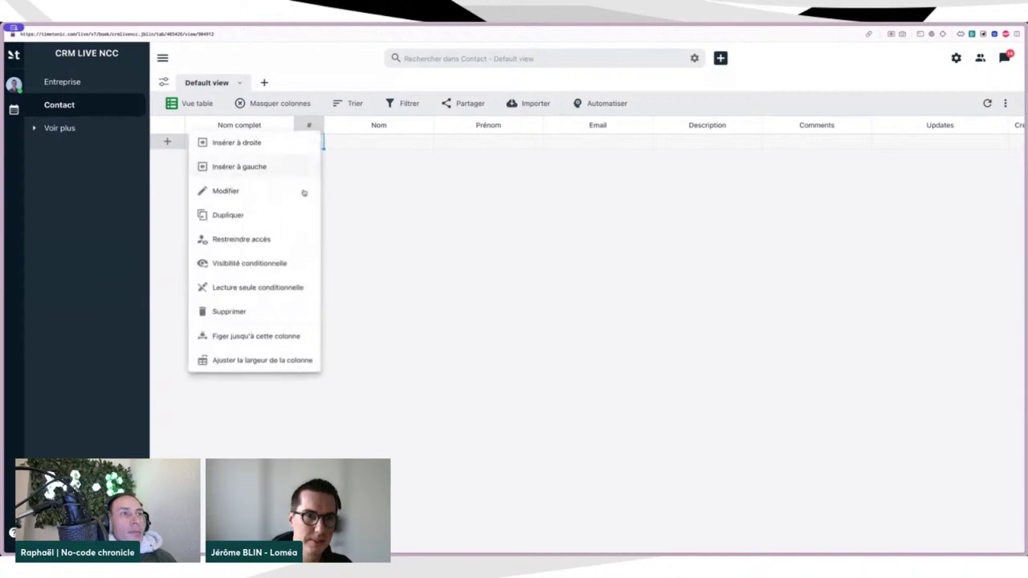
pyautogui.click(265, 313)
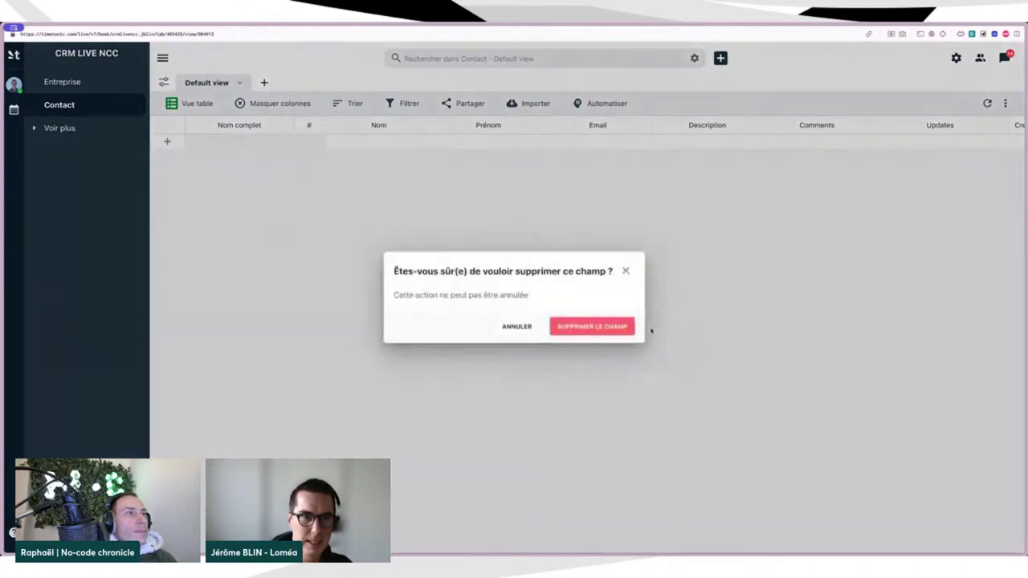
pyautogui.click(614, 327)
# Step: Add a blank first record to the Contact table
pyautogui.click(166, 141)
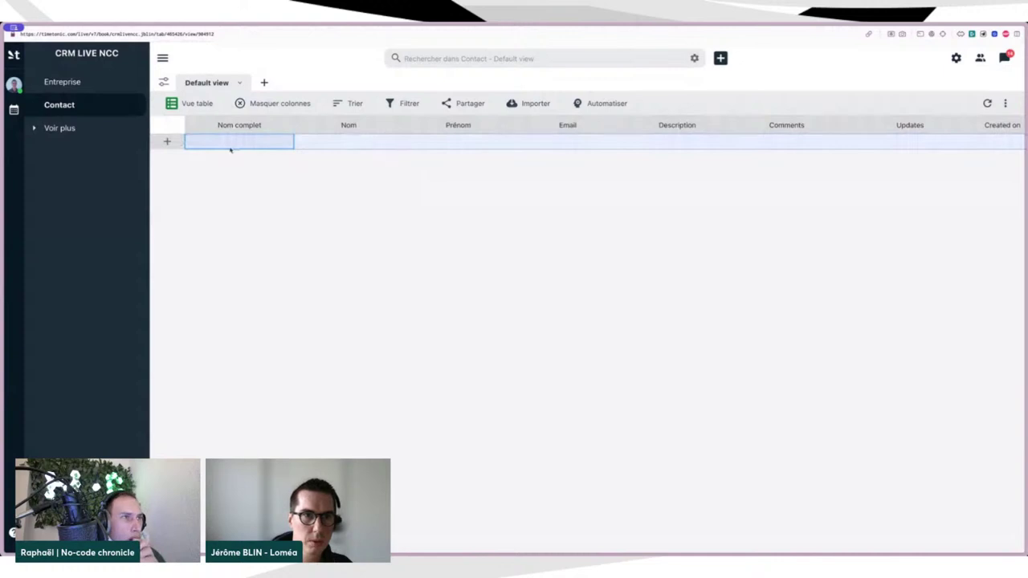
pyautogui.click(378, 144)
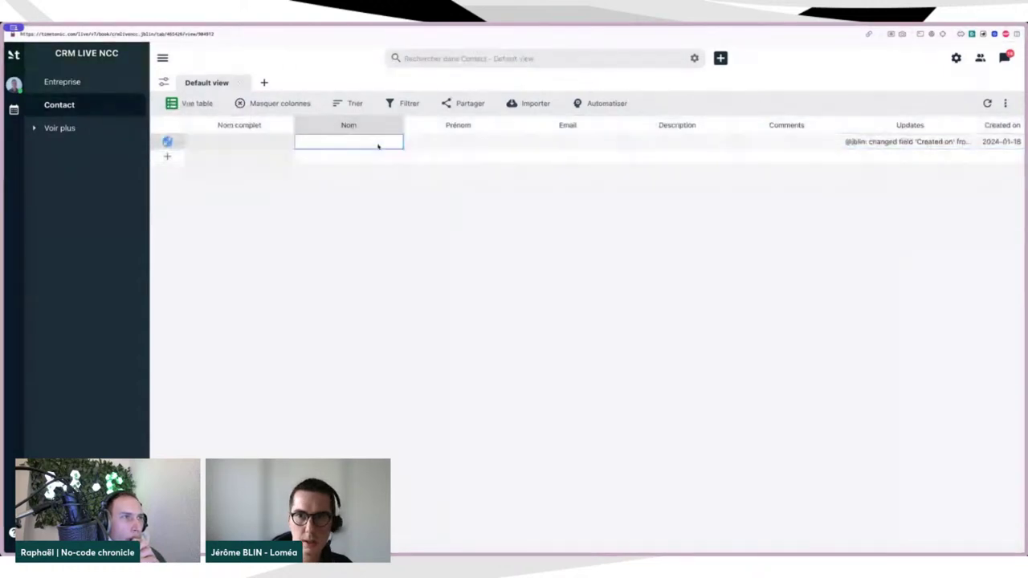
# Step: Insert an unnamed field of type Lien vers une autre table directly after the Email column, linked to the Entreprise table
pyautogui.click(612, 127)
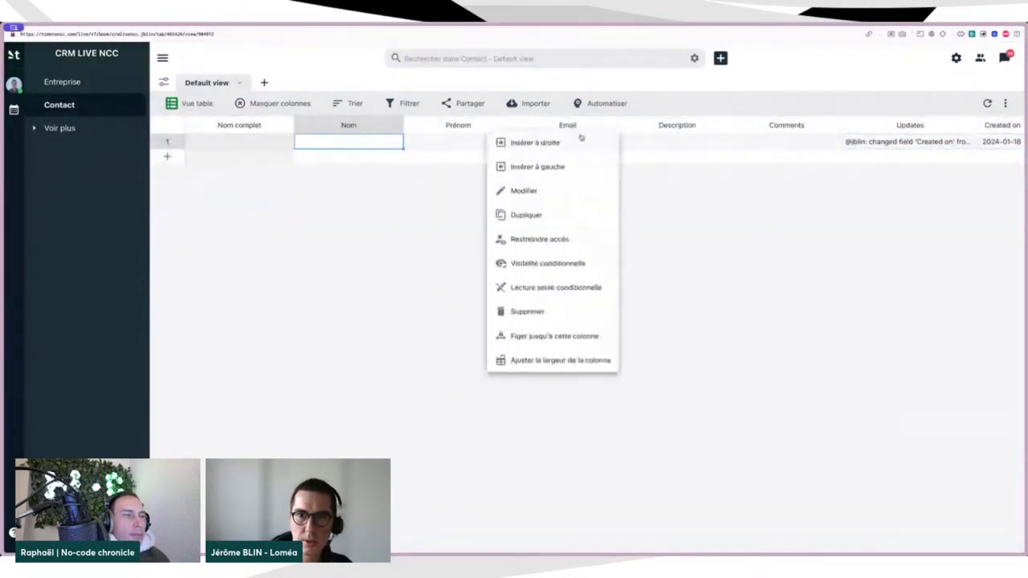
pyautogui.click(579, 141)
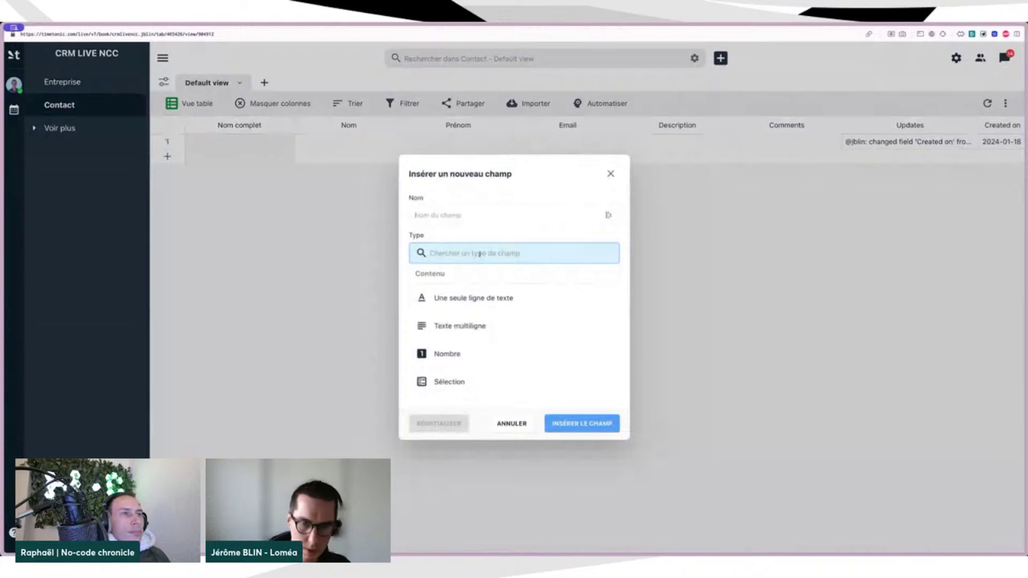
pyautogui.write('lie')
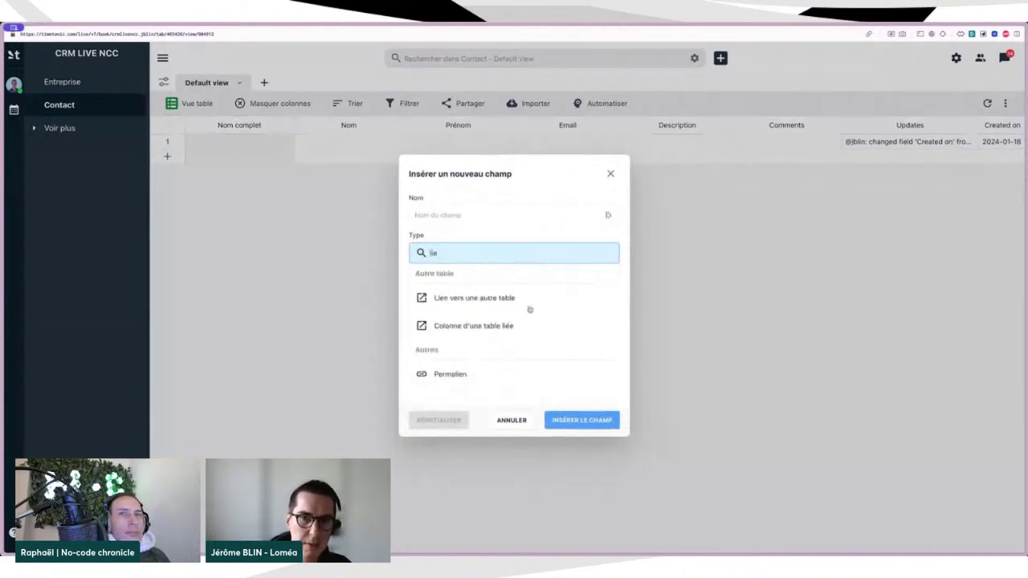
pyautogui.click(527, 306)
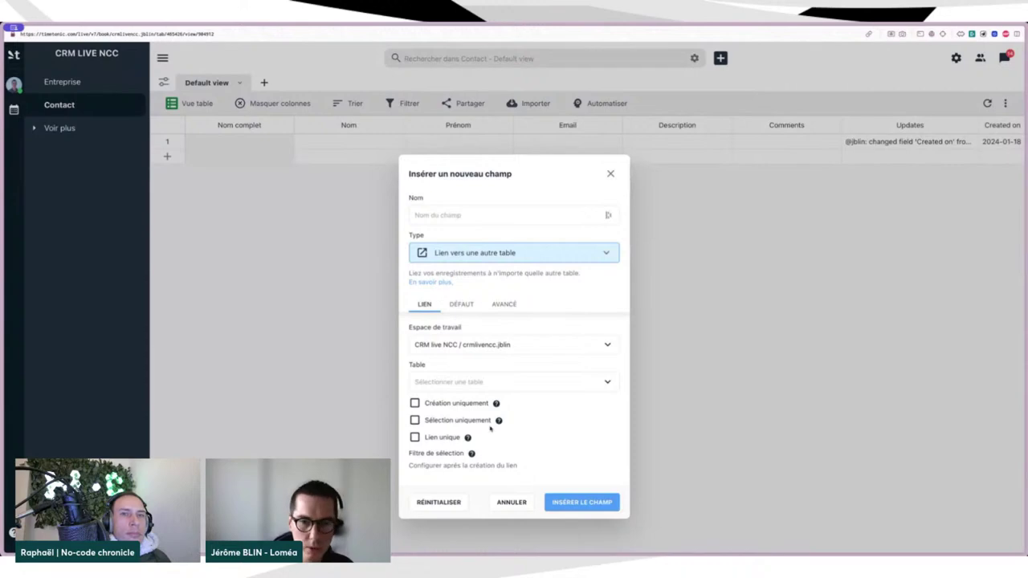
pyautogui.click(504, 378)
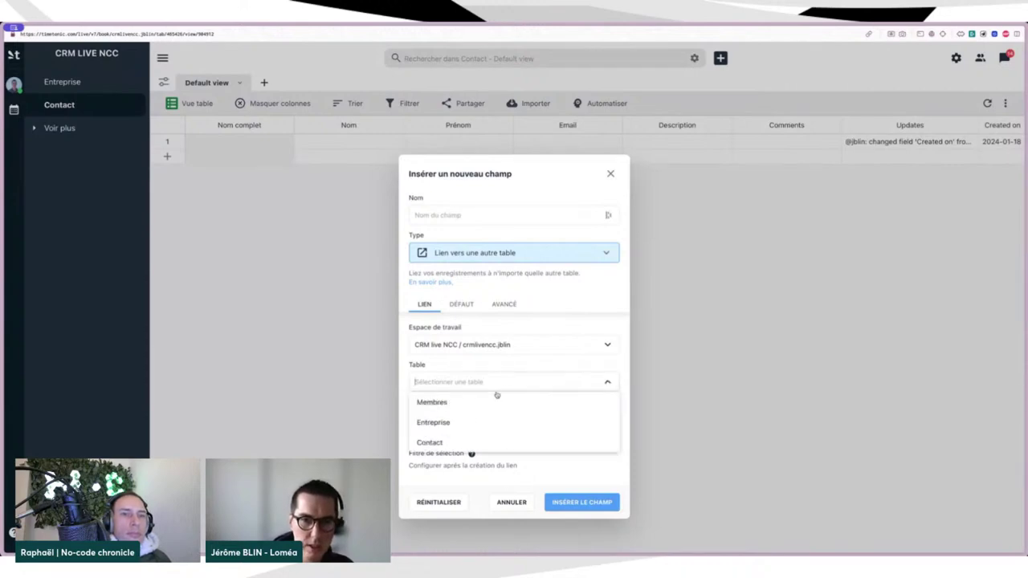
pyautogui.click(466, 423)
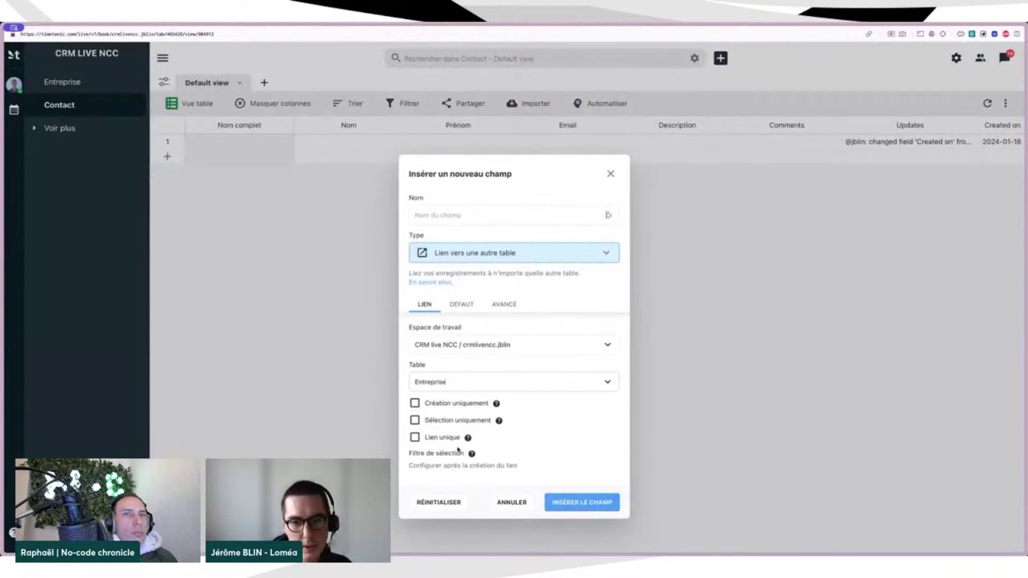
pyautogui.click(582, 502)
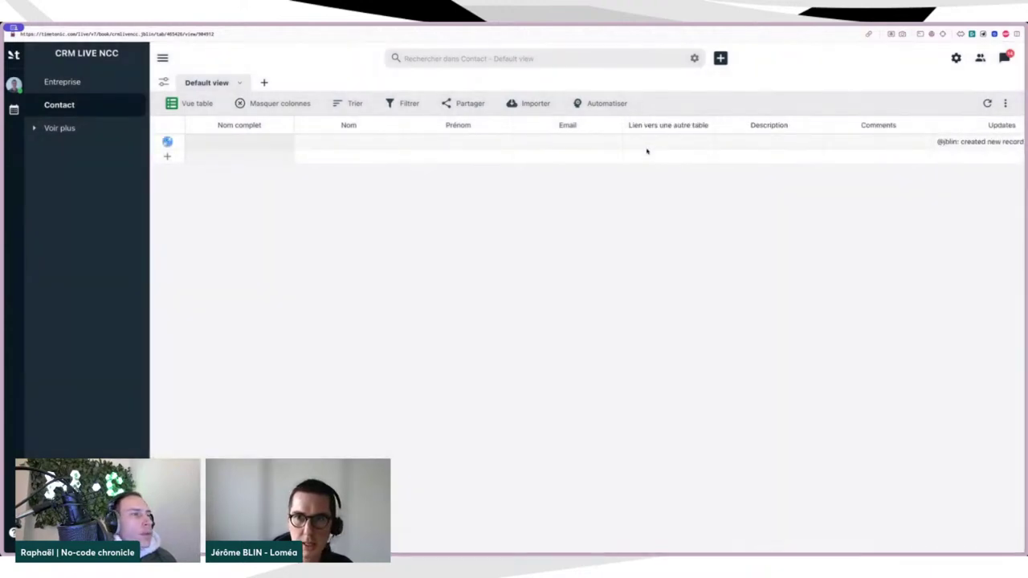
# Step: Rename the Contact table's field "Lien vers une autre table" to "Entreprise" and apply the change
pyautogui.click(708, 127)
pyautogui.click(641, 187)
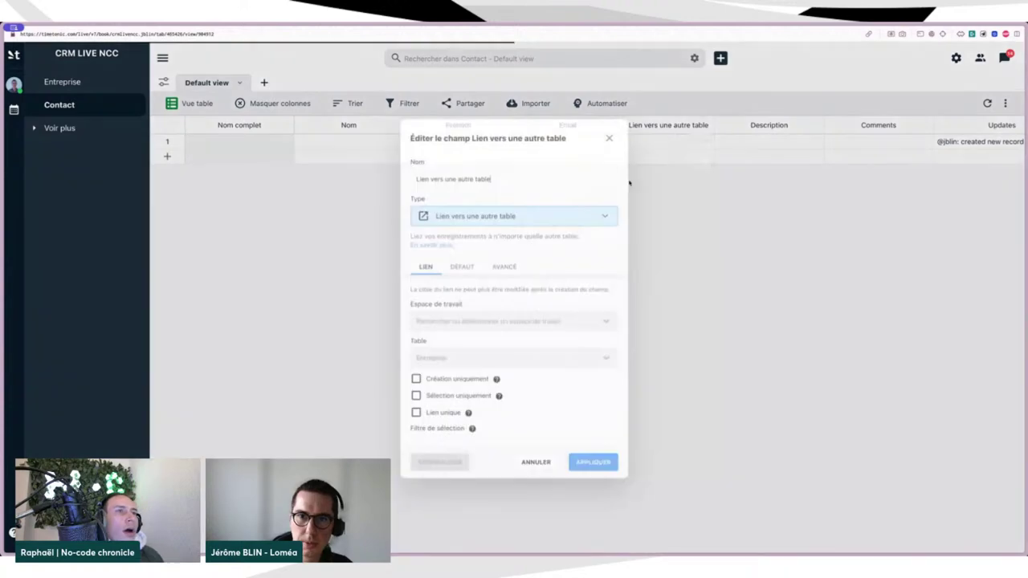
pyautogui.tripleClick(489, 176)
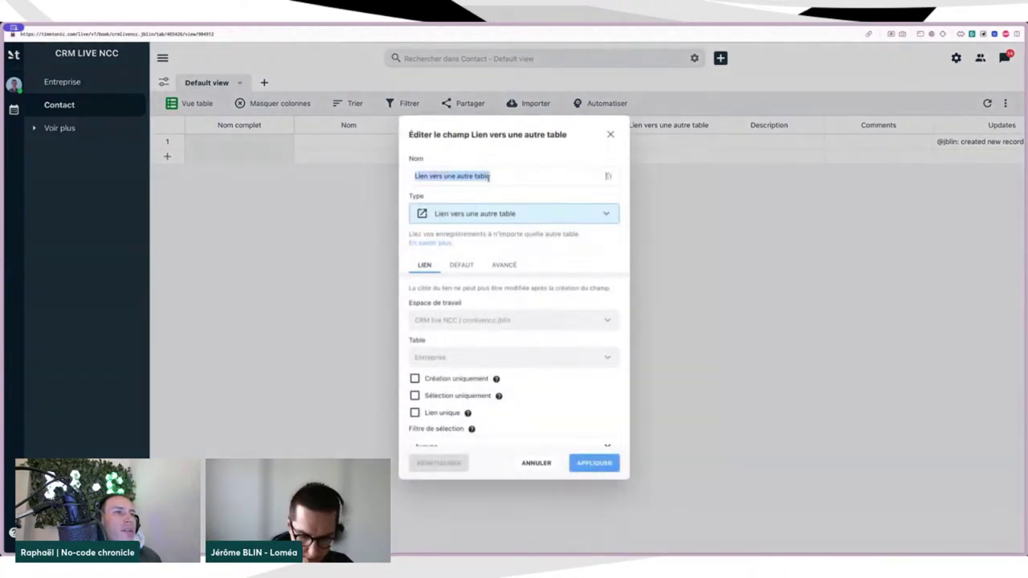
pyautogui.write('Entrepris')
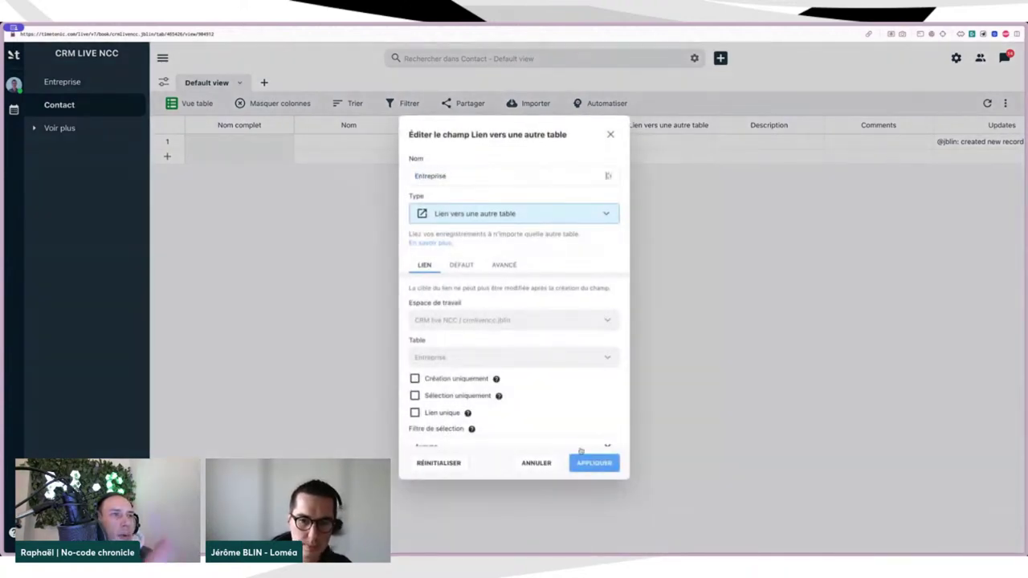
pyautogui.write('e')
pyautogui.click(582, 459)
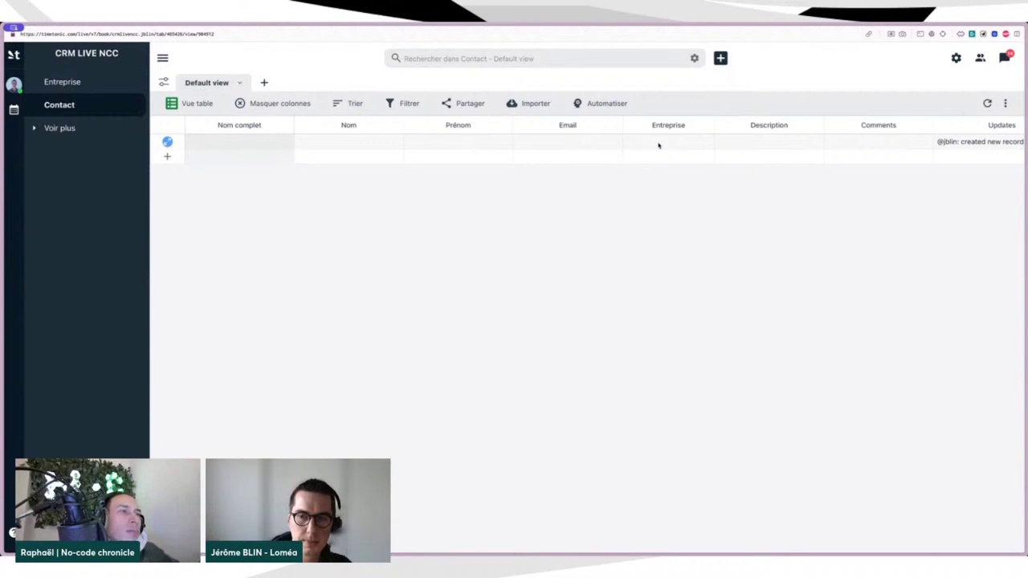
# Step: Review the link settings of the Contact table's Entreprise field, including the Lien unique option
pyautogui.click(659, 145)
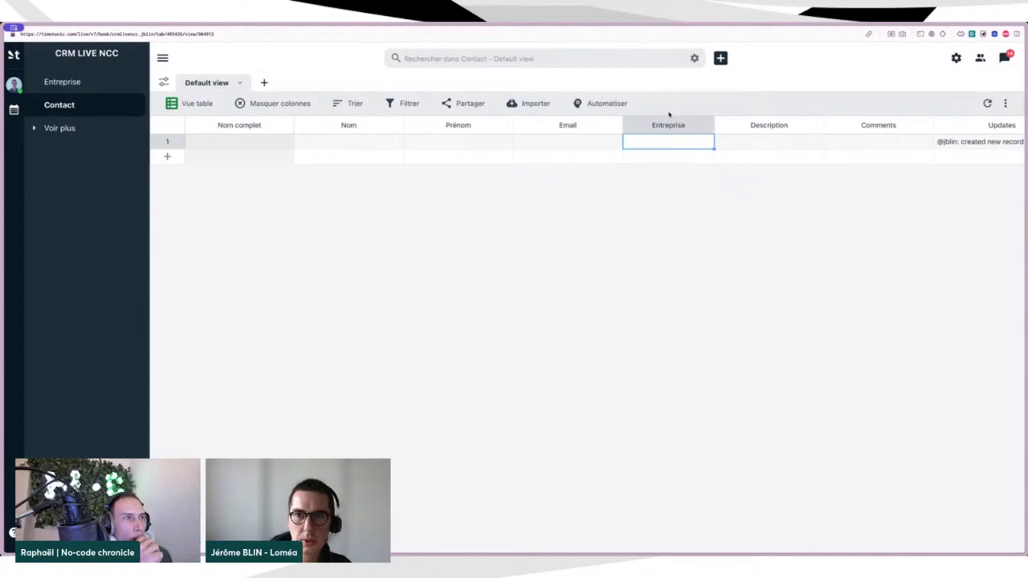
pyautogui.click(705, 125)
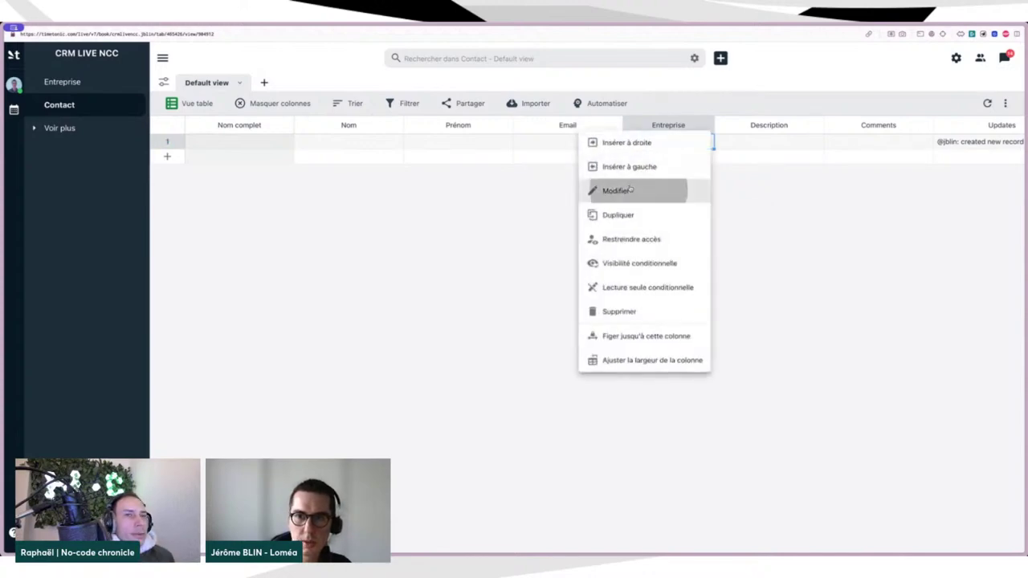
pyautogui.click(632, 188)
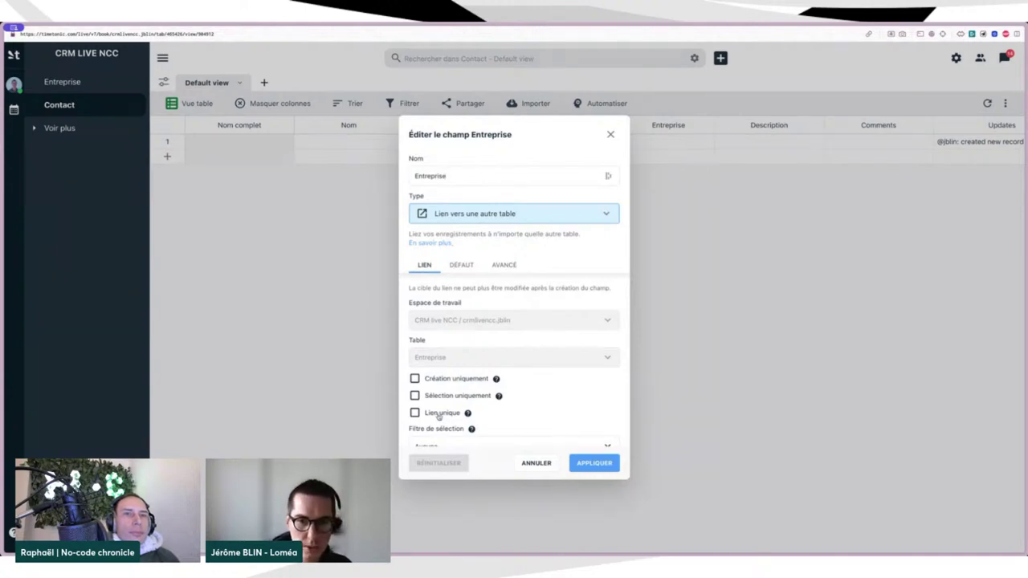
pyautogui.click(586, 462)
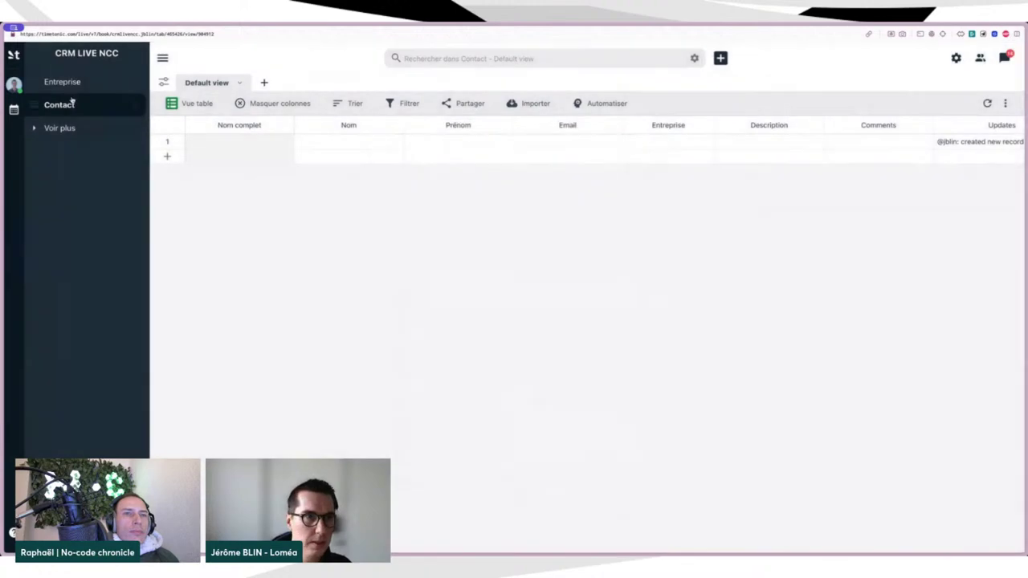
# Step: In the Entreprise table, rename the link field "Contact(Lien vers une autre table)" to "Contact" and apply the change
pyautogui.click(64, 82)
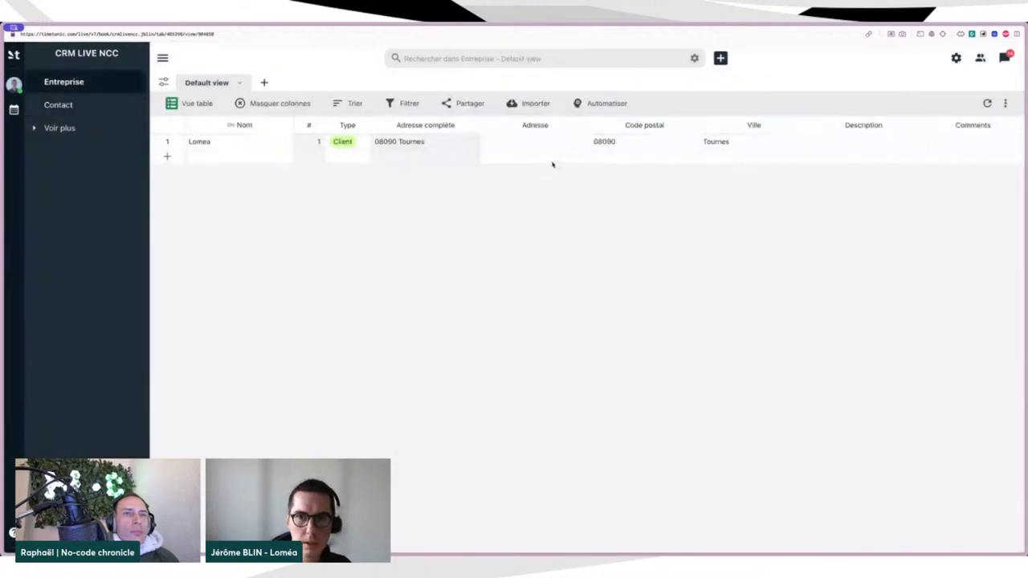
pyautogui.hscroll(5, 546, 151)
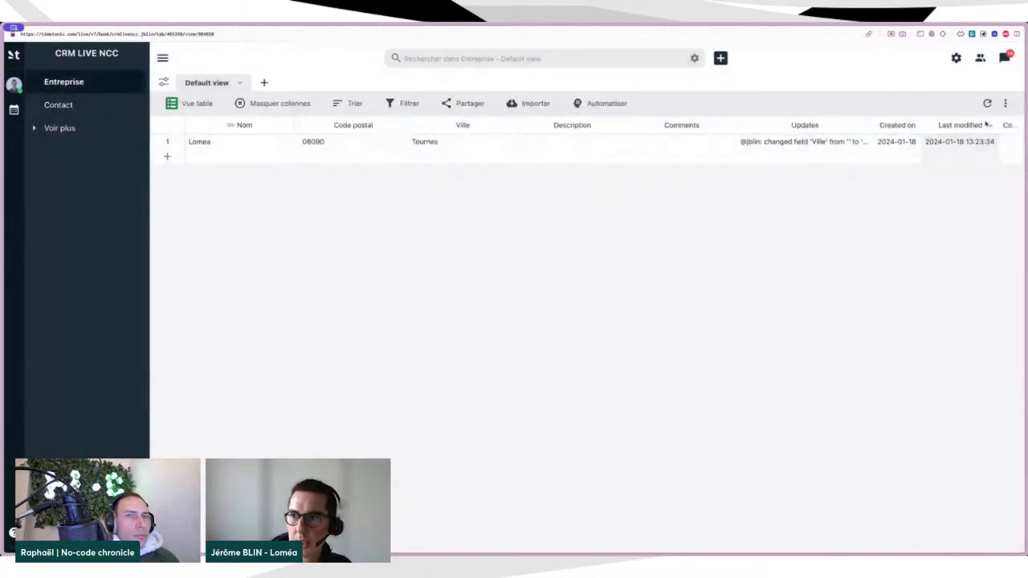
pyautogui.click(1014, 125)
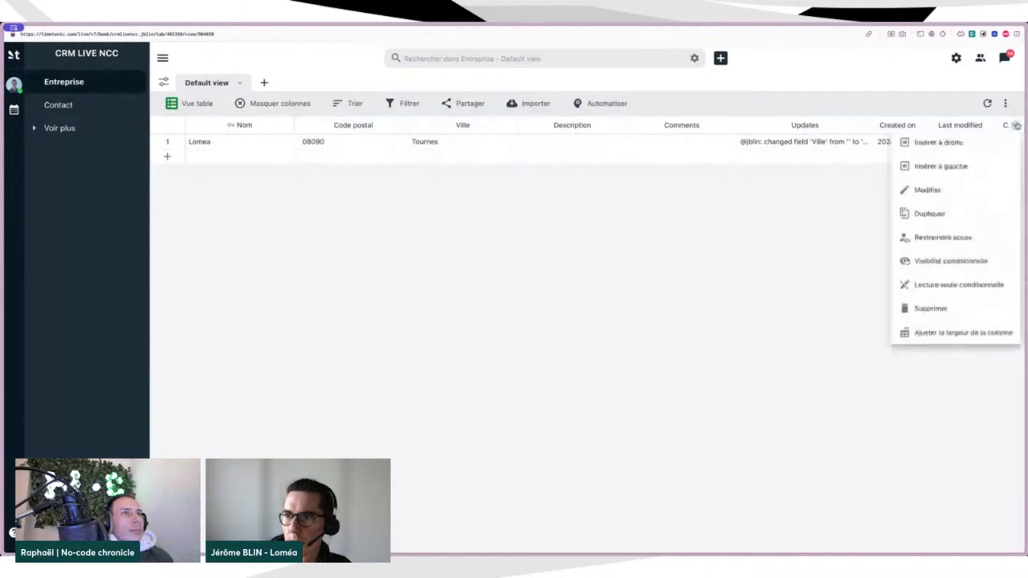
pyautogui.click(920, 191)
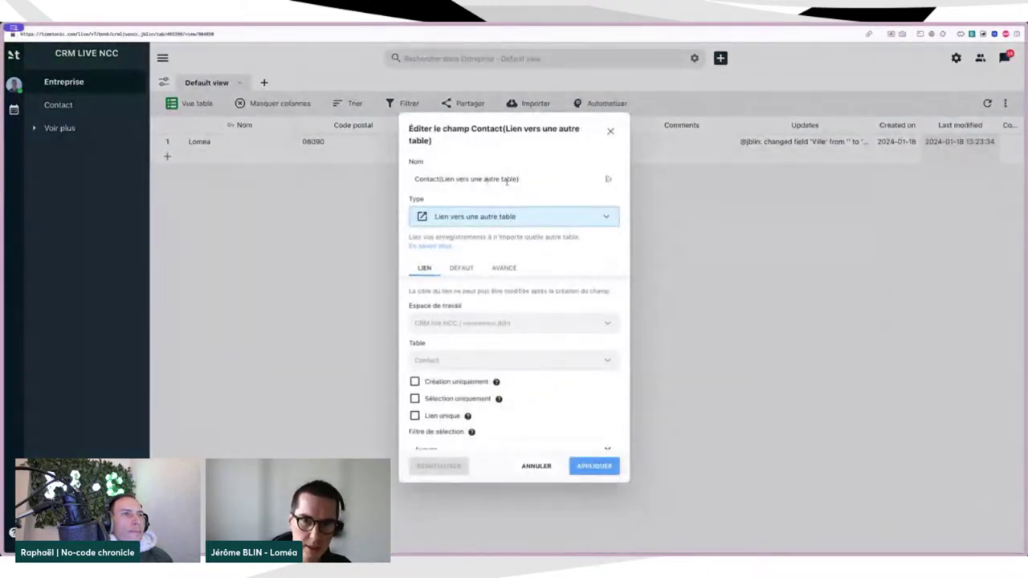
pyautogui.moveTo(531, 178); pyautogui.dragTo(443, 173)
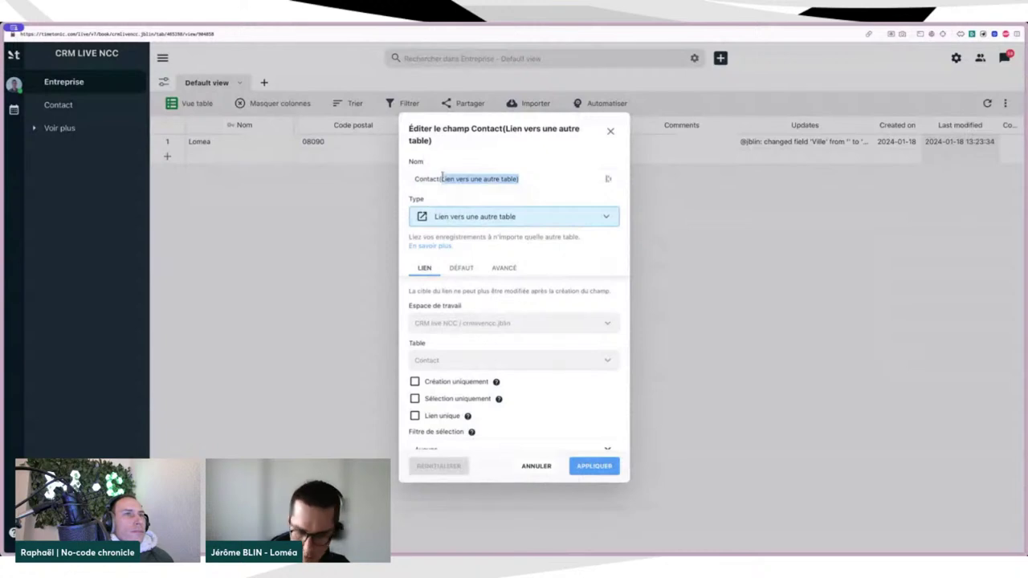
pyautogui.press('BackSpace')
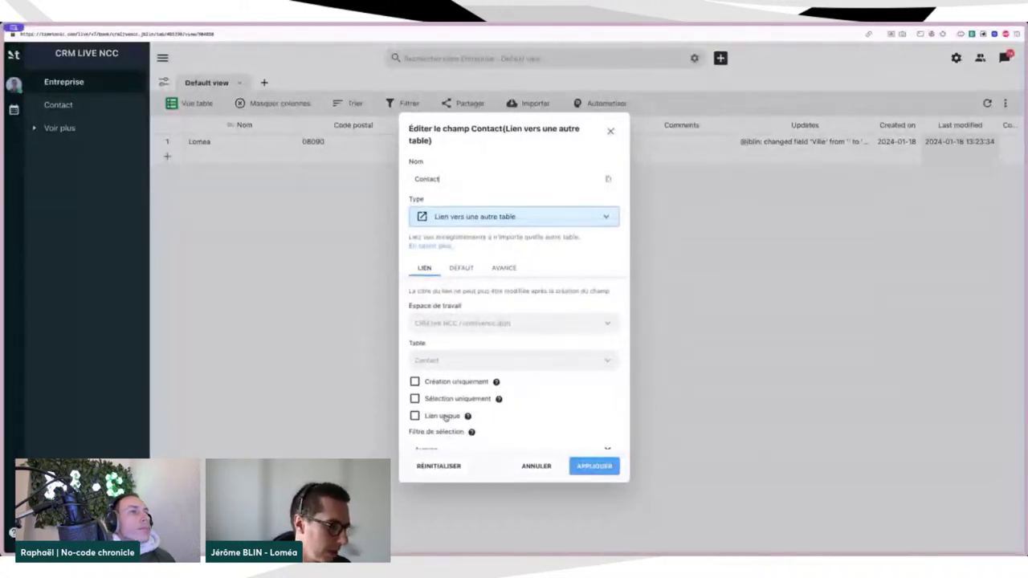
pyautogui.click(595, 465)
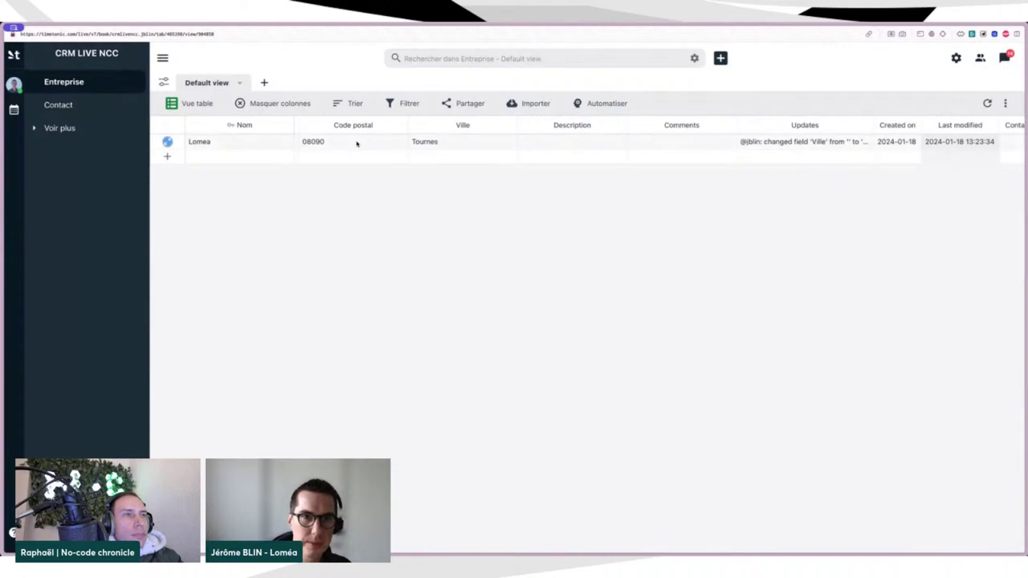
# Step: Start a CSV import into the Entreprise table and read the file Timetonic-democrmlomea-Socits-Socits_2024-01-16_16h16m28.csv with automatic separator detection
pyautogui.hscroll(-10, 342, 128)
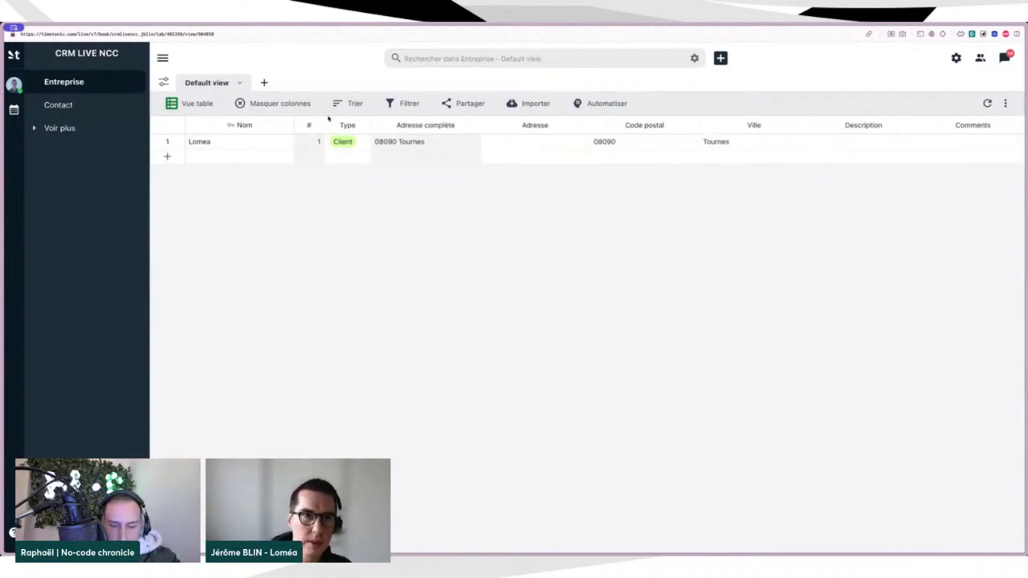
pyautogui.click(536, 110)
pyautogui.click(542, 131)
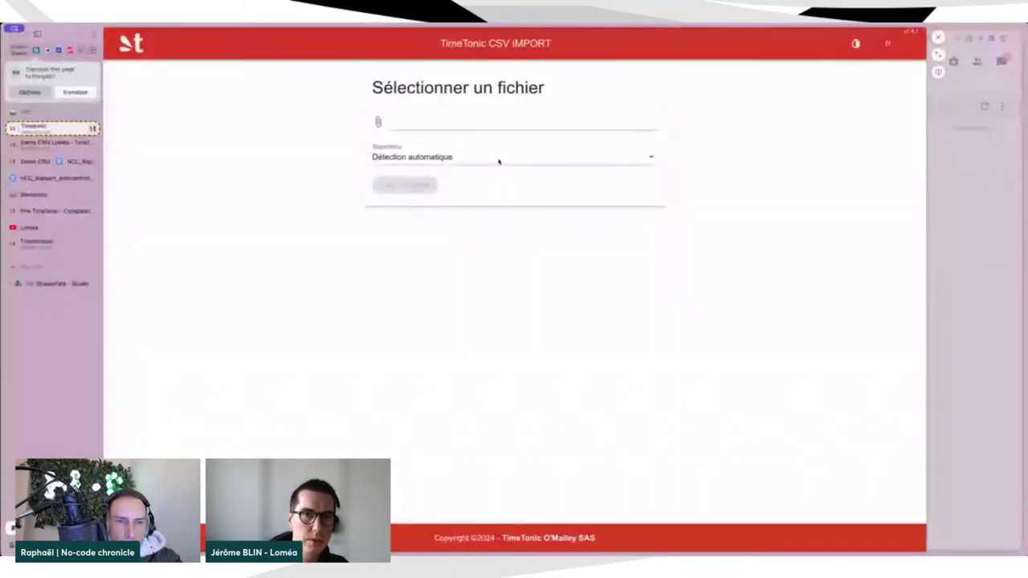
pyautogui.click(423, 123)
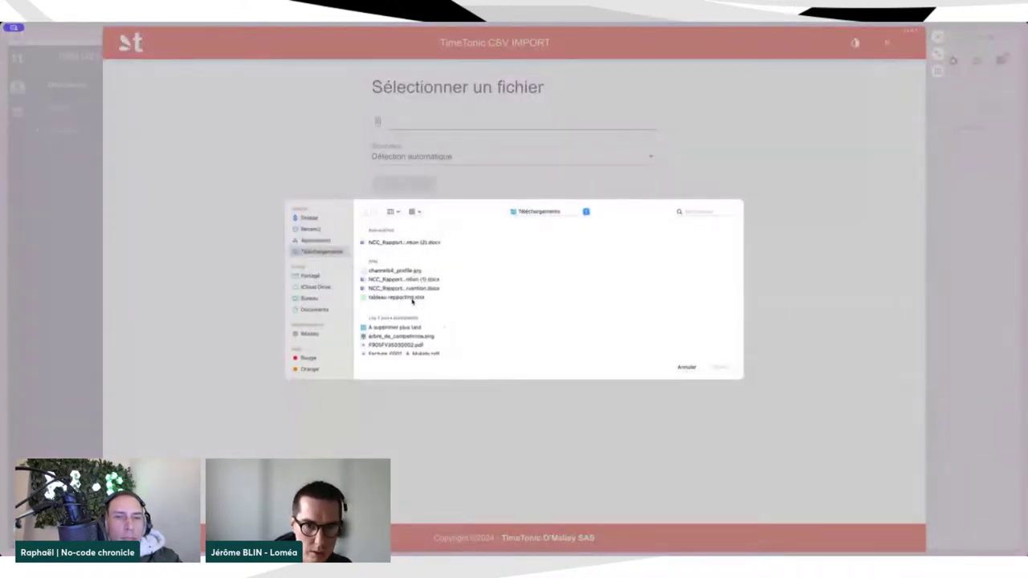
pyautogui.scroll(-5, 412, 300)
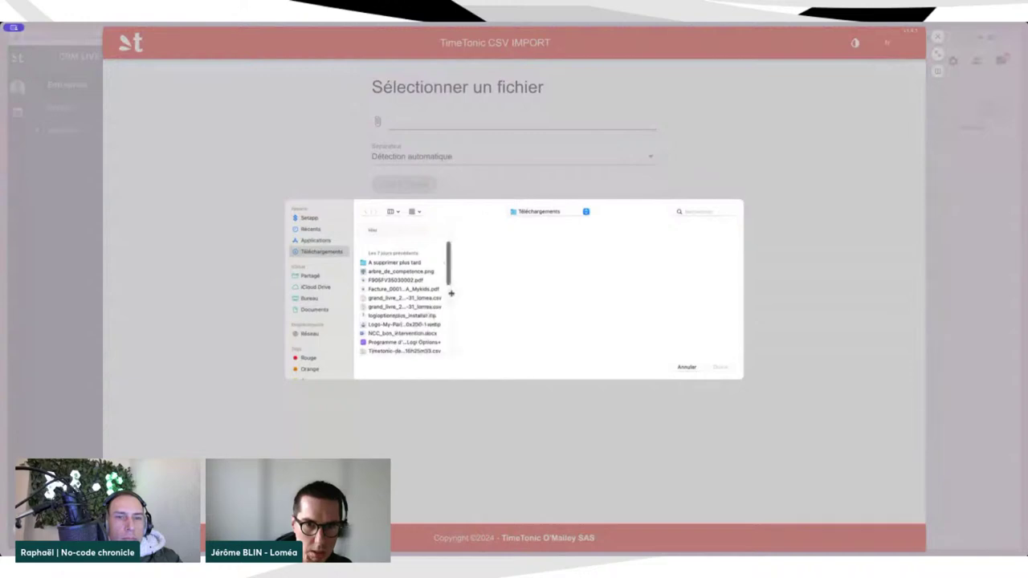
pyautogui.moveTo(451, 293); pyautogui.dragTo(554, 299)
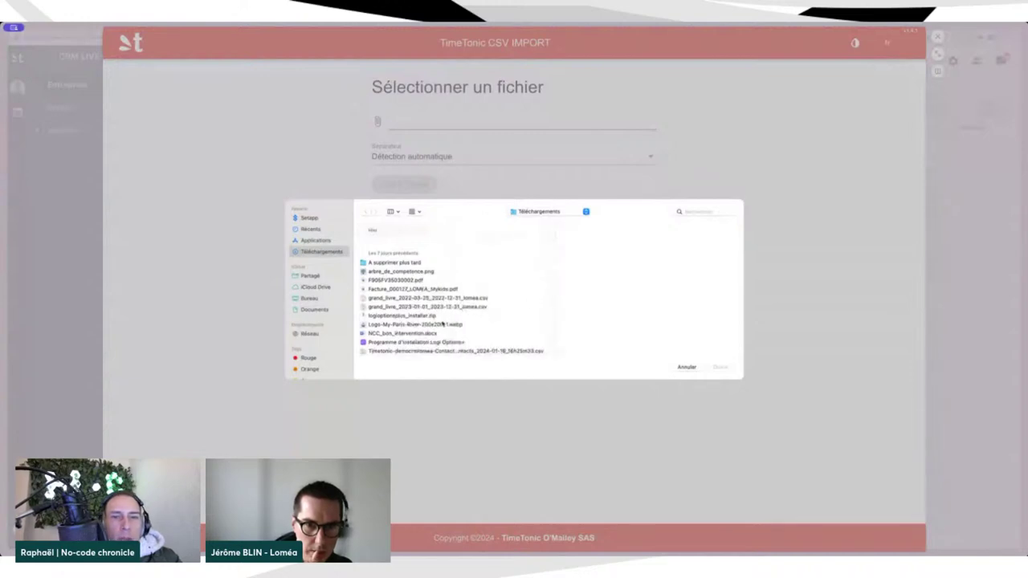
pyautogui.scroll(-2, 441, 324)
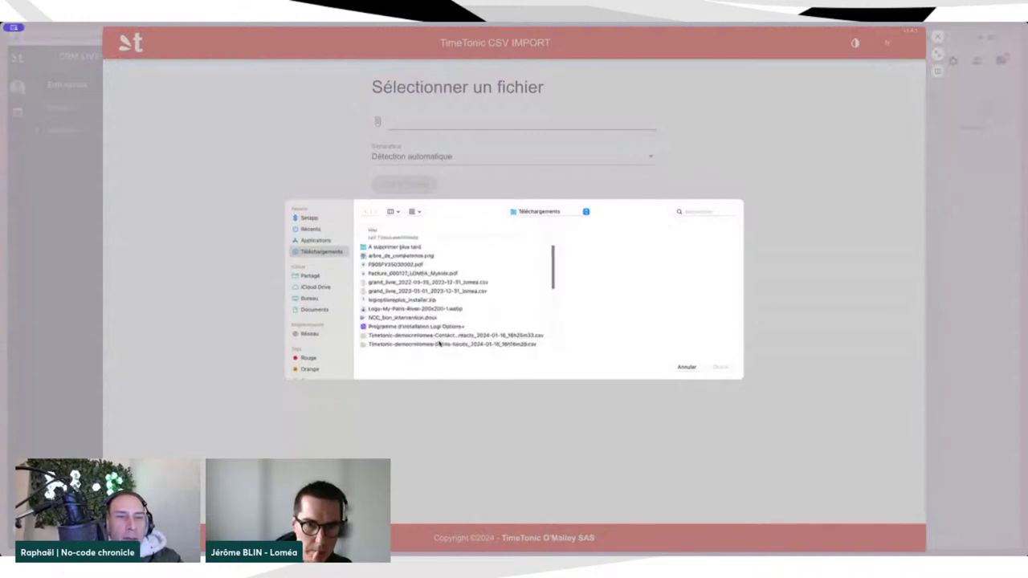
pyautogui.click(440, 344)
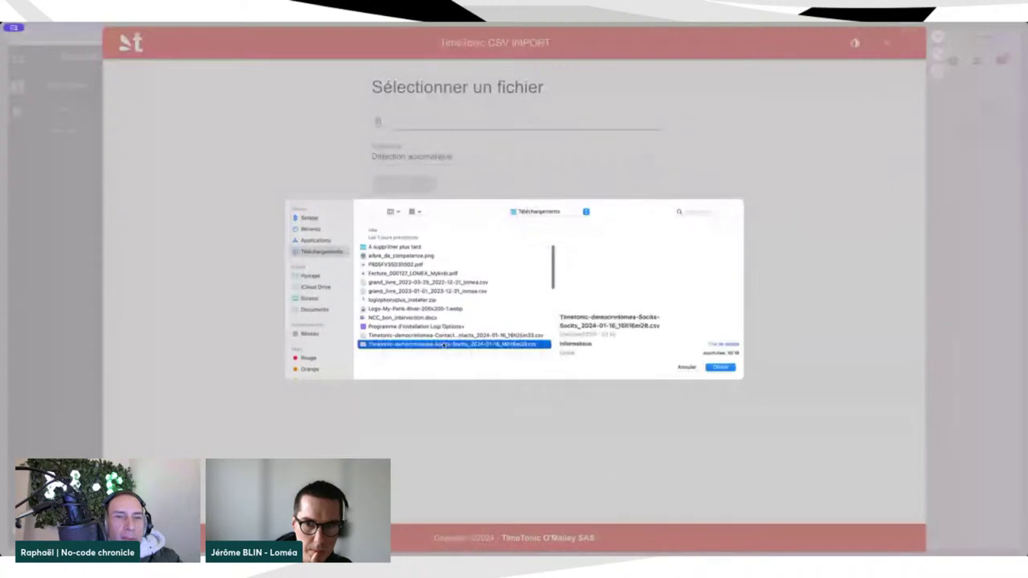
pyautogui.click(719, 367)
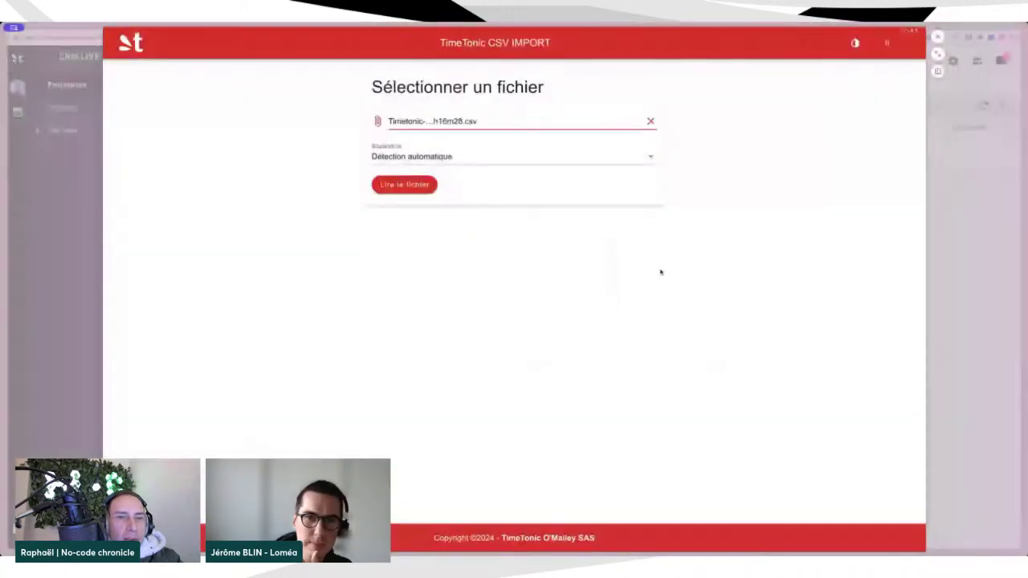
pyautogui.click(404, 185)
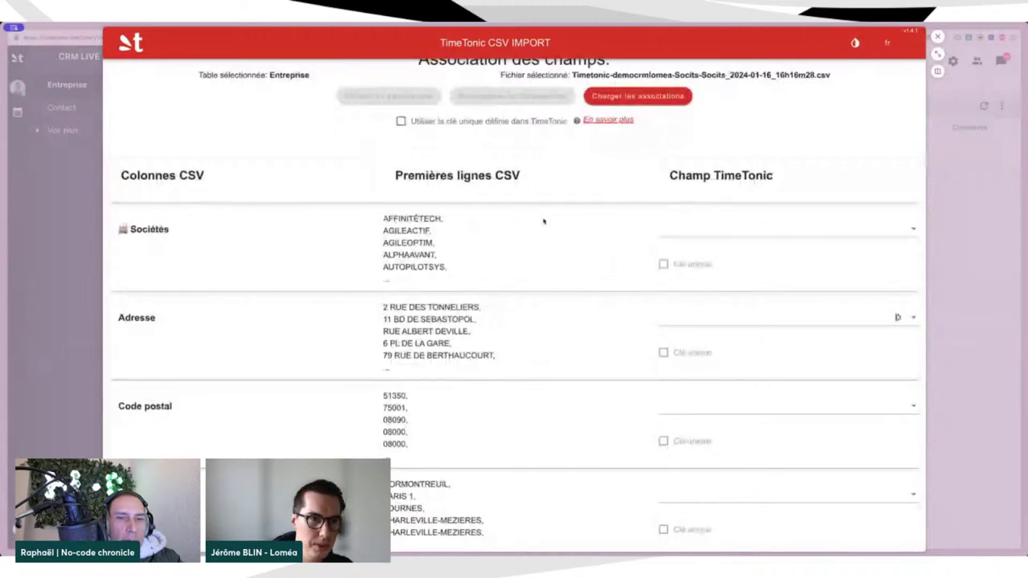
# Step: Map the CSV column Sociétés to the Nom field and the CSV column Adresse to the Adresse field
pyautogui.scroll(-1, 544, 221)
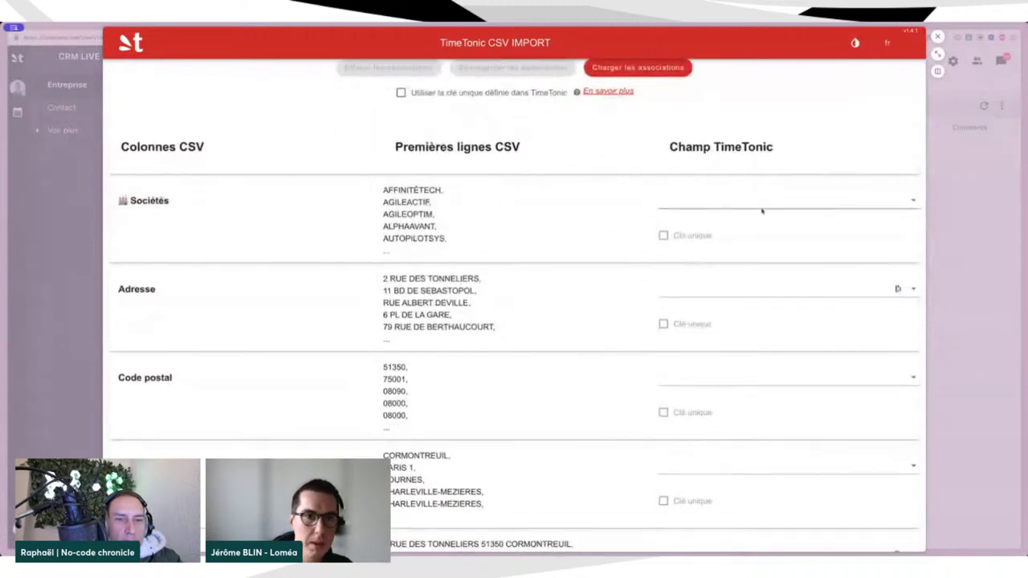
pyautogui.scroll(-1, 745, 202)
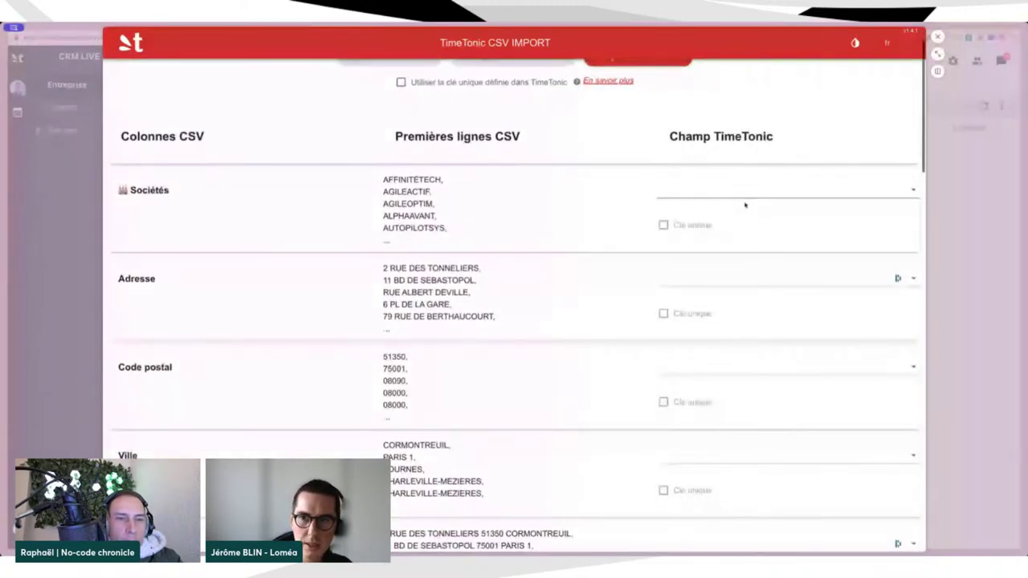
pyautogui.click(749, 193)
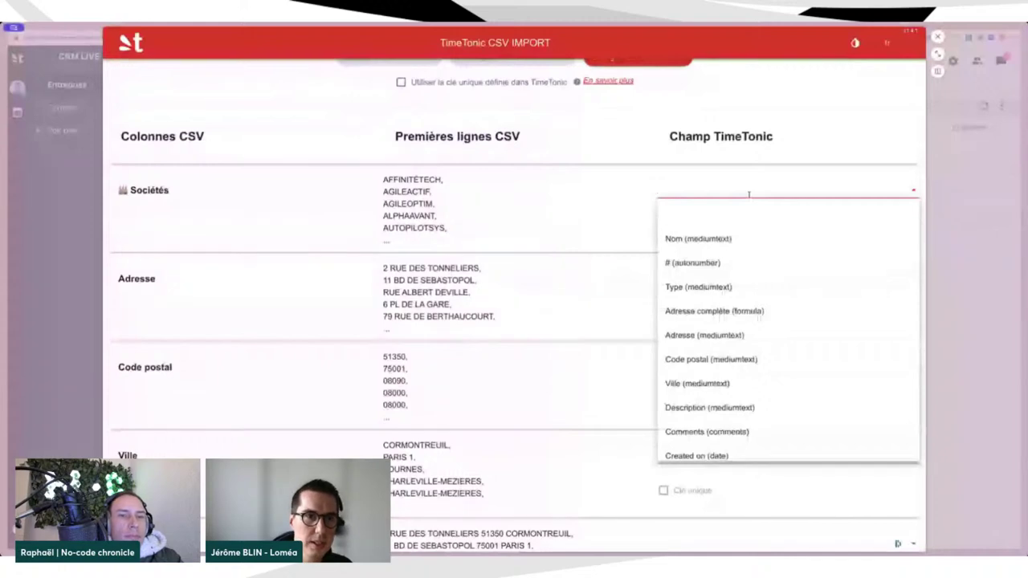
pyautogui.click(699, 242)
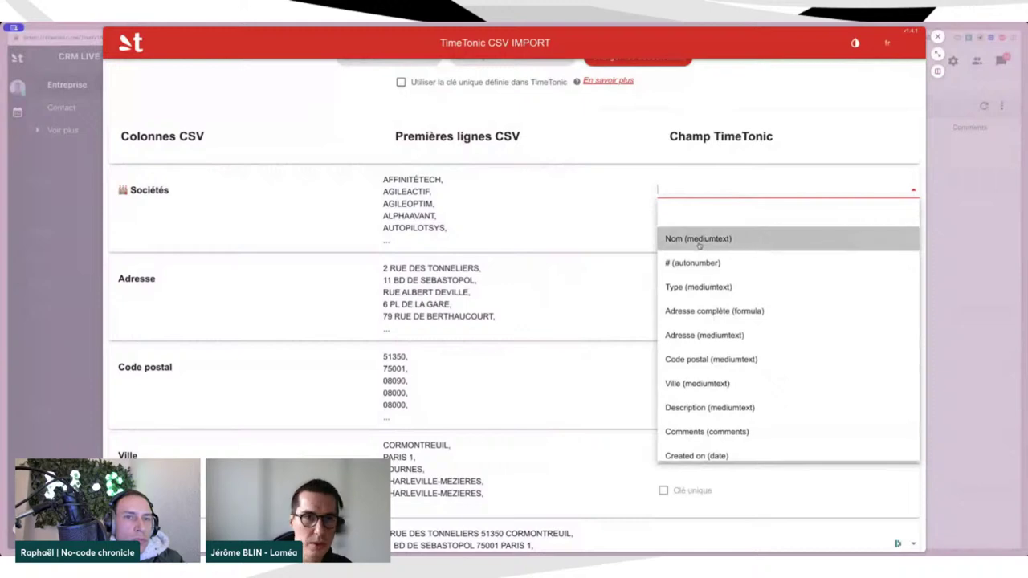
pyautogui.scroll(-1, 770, 289)
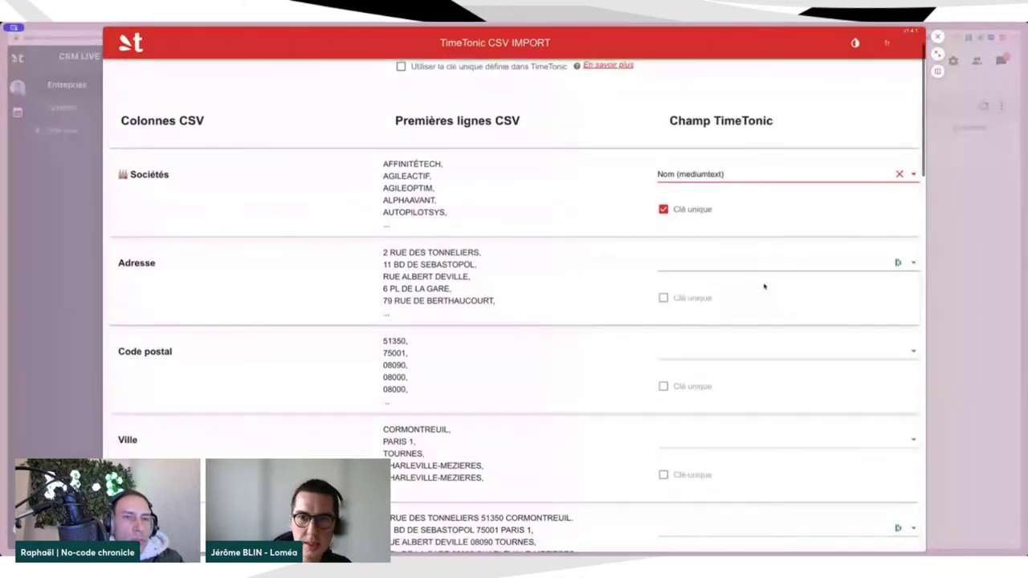
pyautogui.click(708, 265)
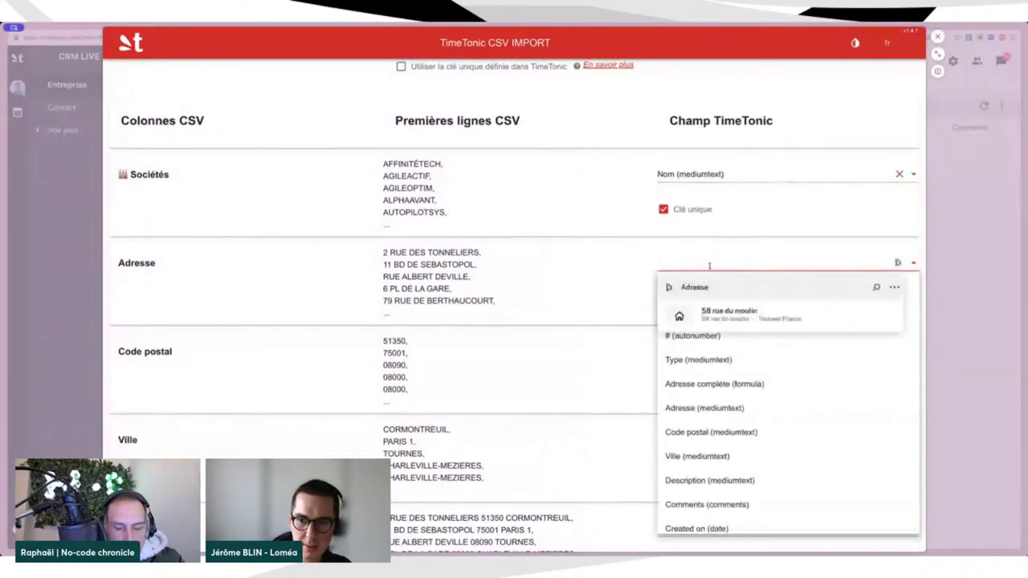
pyautogui.click(707, 408)
# Step: Map the CSV column Code postal to the Code postal field and the CSV column Ville to the Ville field
pyautogui.scroll(-3, 719, 338)
pyautogui.click(712, 225)
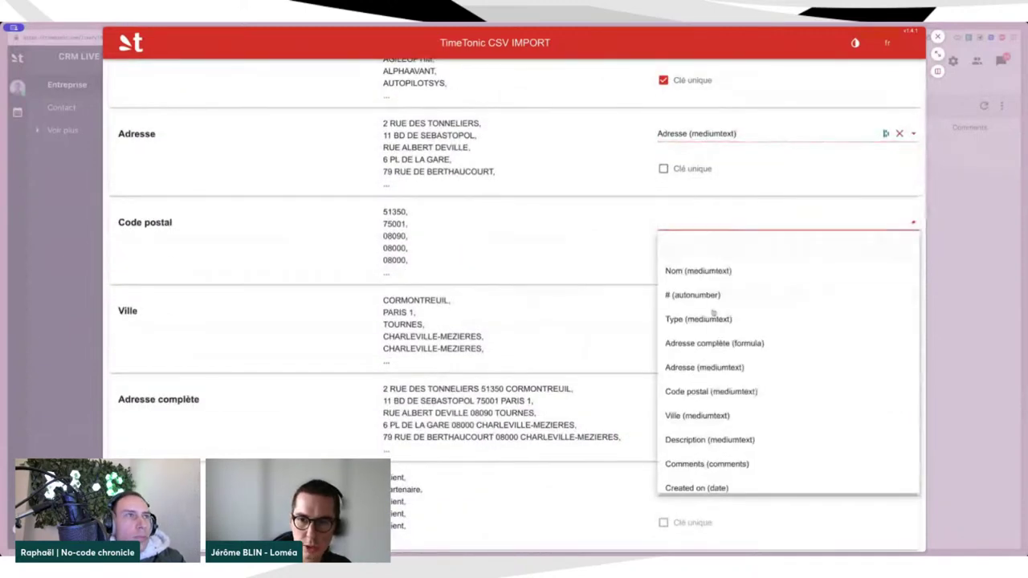
pyautogui.click(712, 393)
pyautogui.click(711, 307)
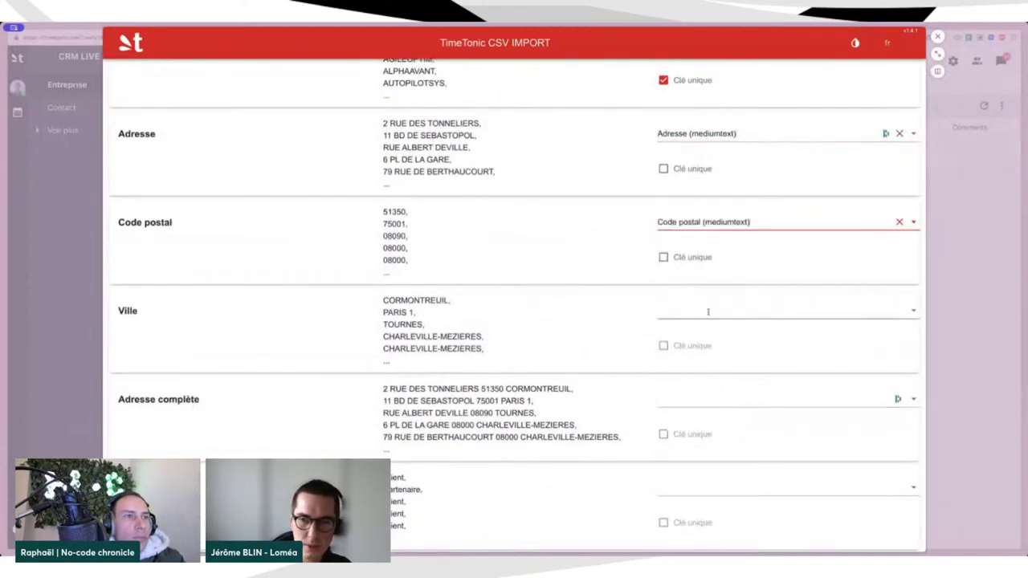
pyautogui.scroll(-3, 704, 235)
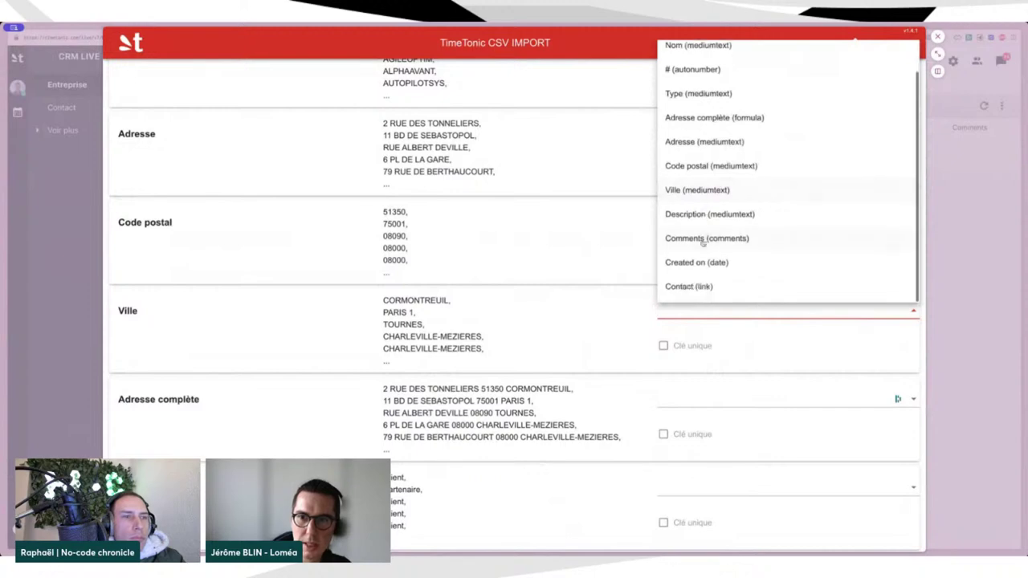
pyautogui.scroll(2, 718, 121)
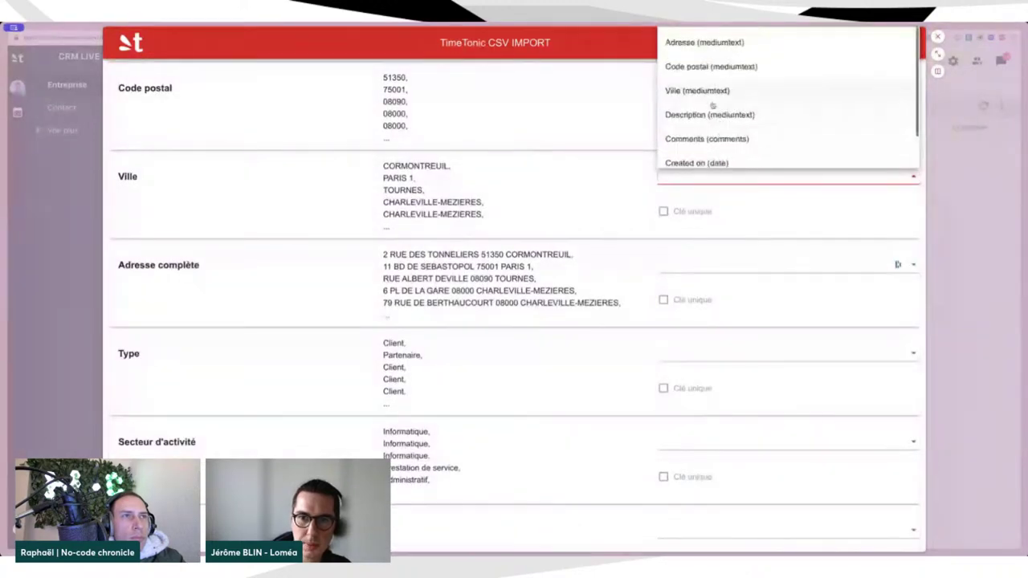
pyautogui.click(712, 92)
# Step: Map the CSV column Type to the Type field and run the import into the Entreprise table
pyautogui.click(700, 353)
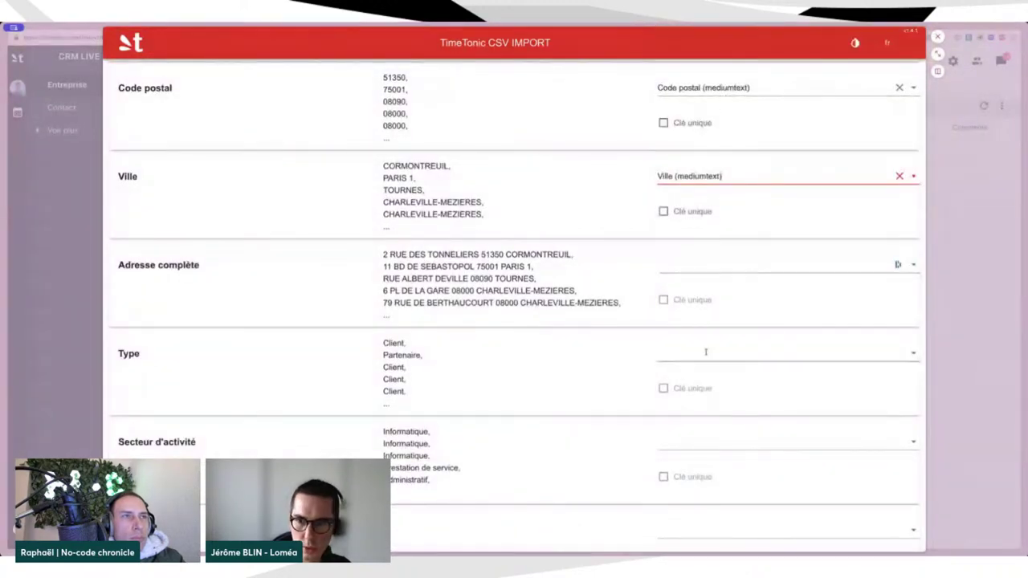
pyautogui.click(700, 171)
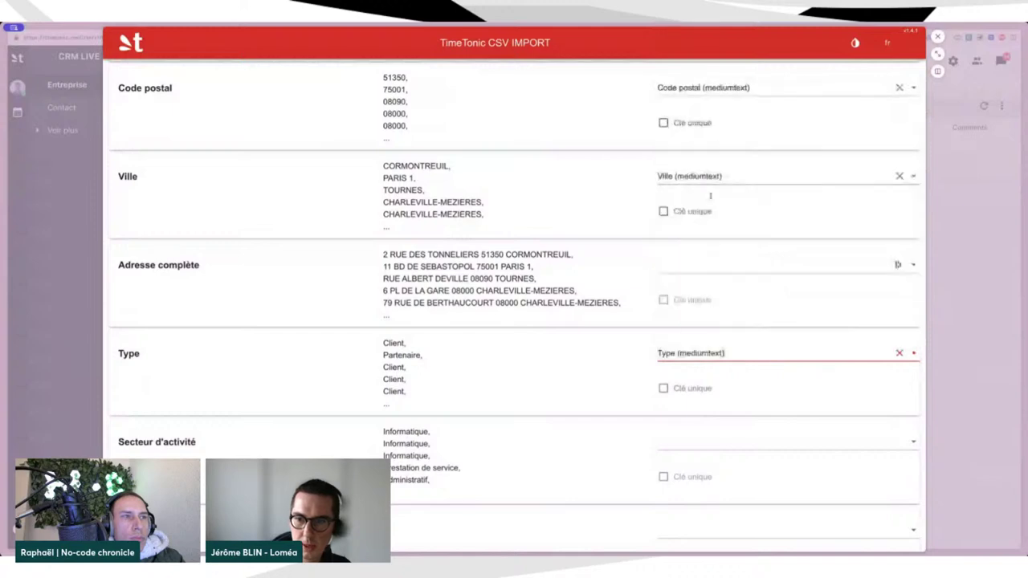
pyautogui.scroll(-5, 730, 344)
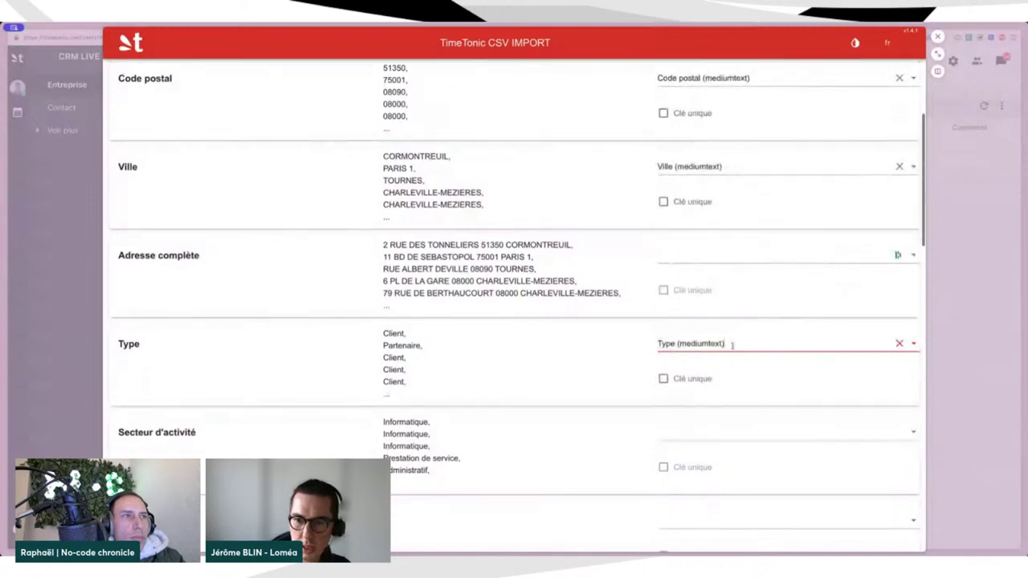
pyautogui.scroll(-4, 700, 397)
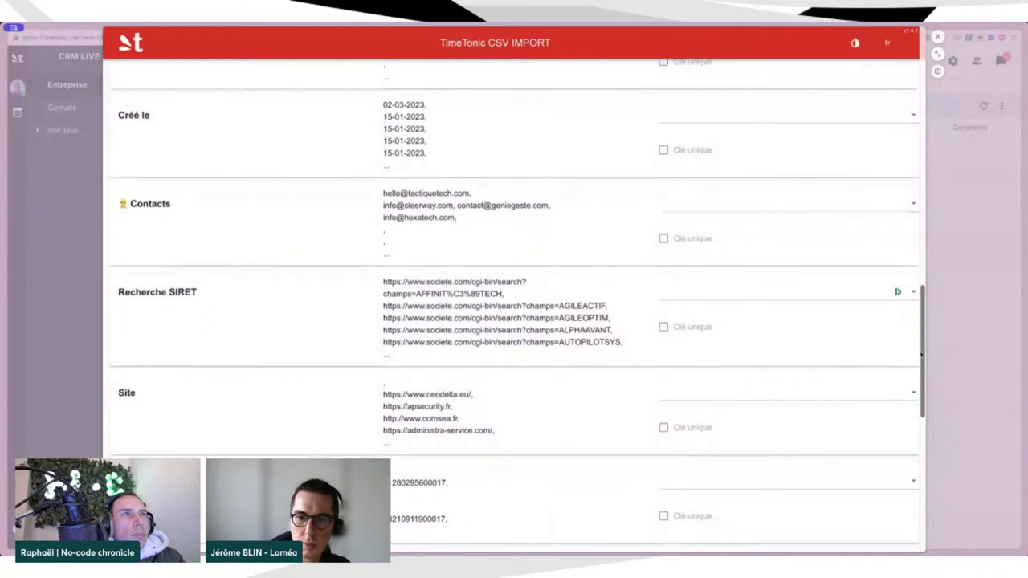
pyautogui.scroll(-8, 915, 386)
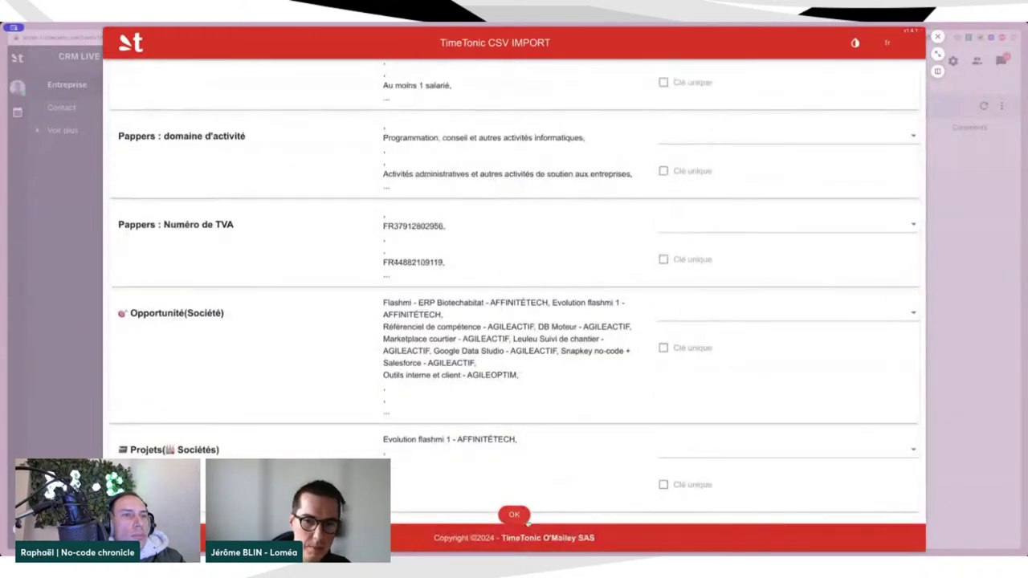
pyautogui.click(515, 514)
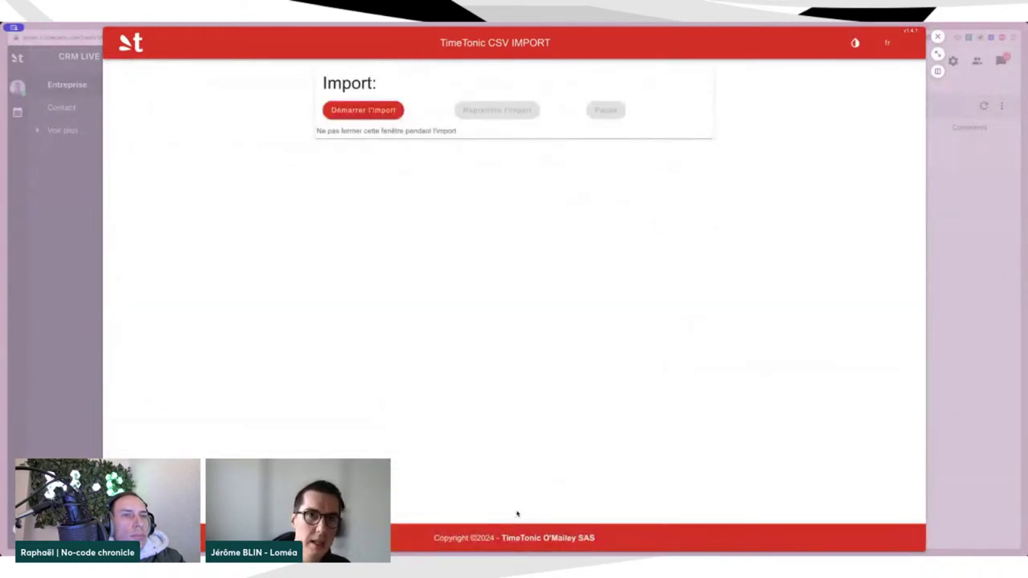
pyautogui.click(352, 116)
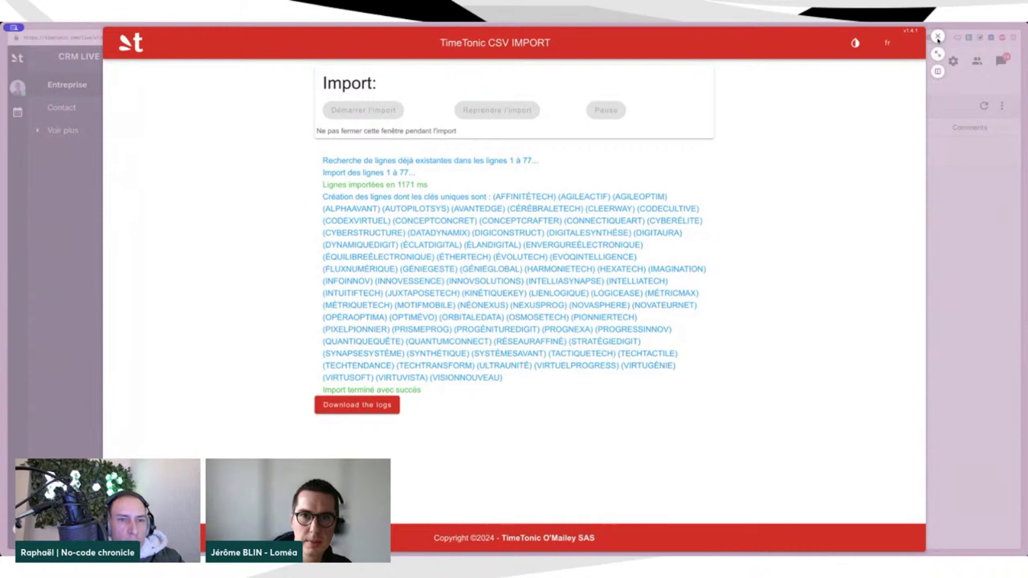
pyautogui.click(938, 37)
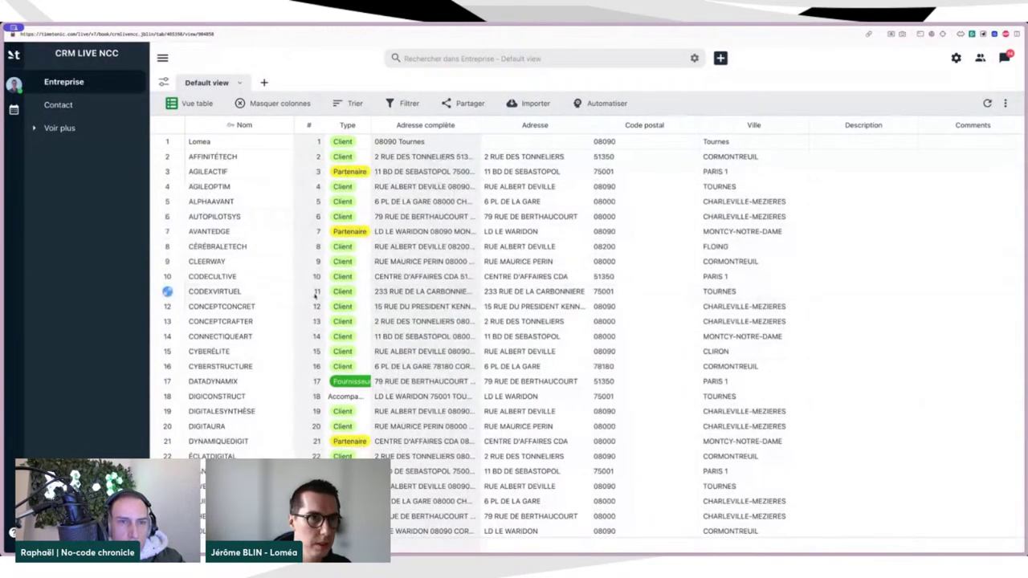
pyautogui.scroll(-6, 383, 338)
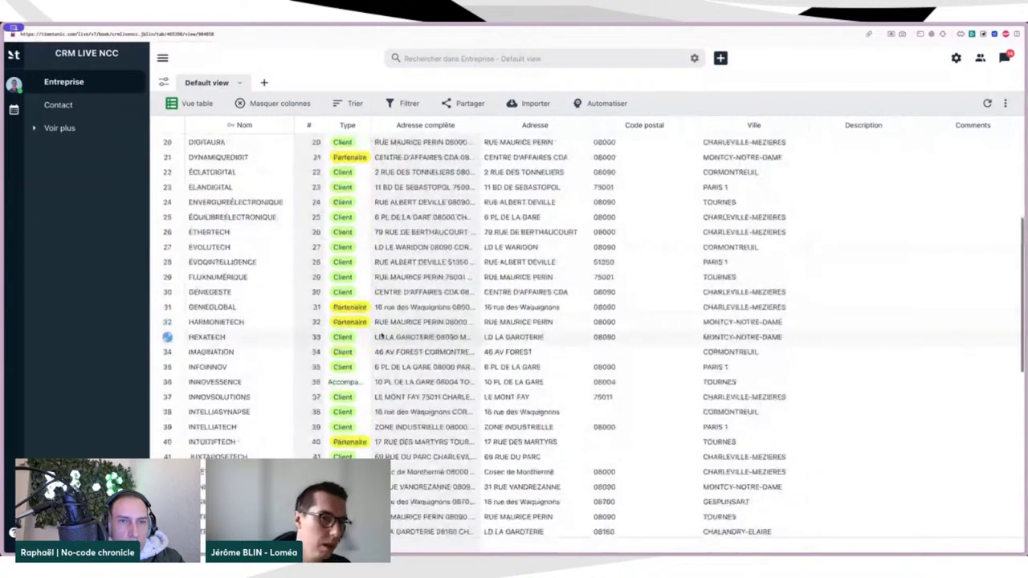
pyautogui.scroll(6, 382, 339)
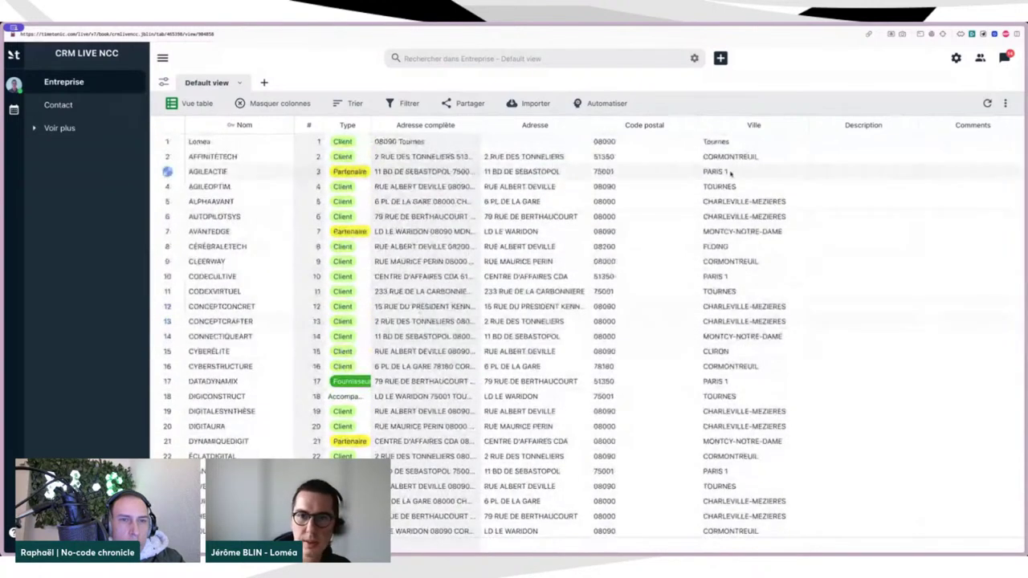
# Step: Open the Contact table and start a CSV import into it
pyautogui.click(58, 105)
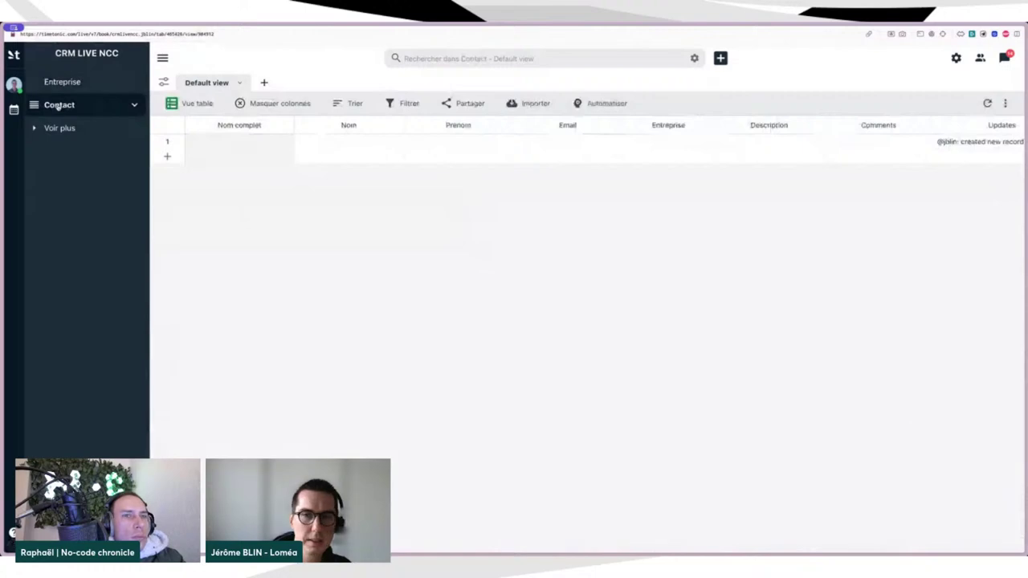
pyautogui.click(530, 102)
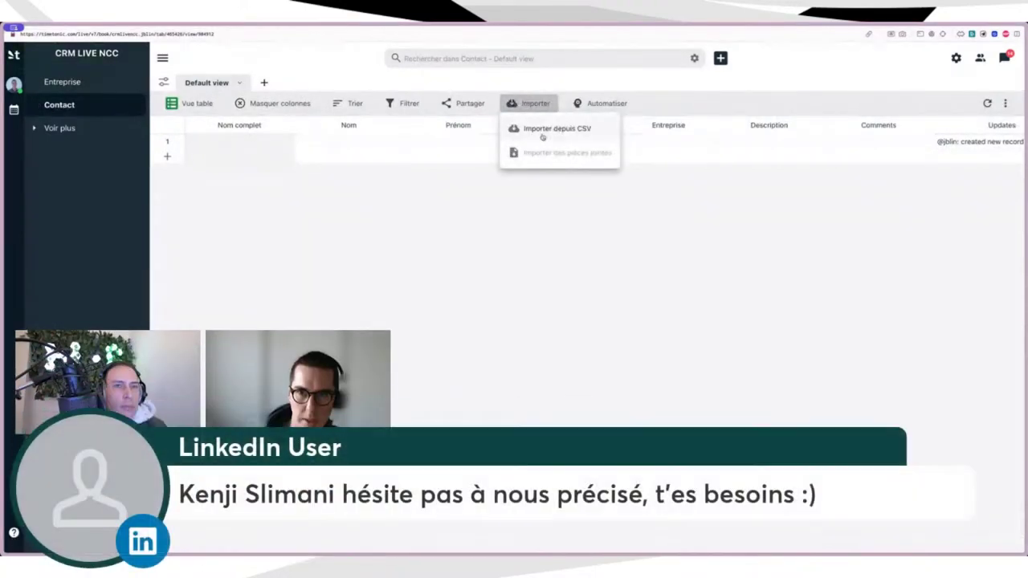
pyautogui.click(543, 136)
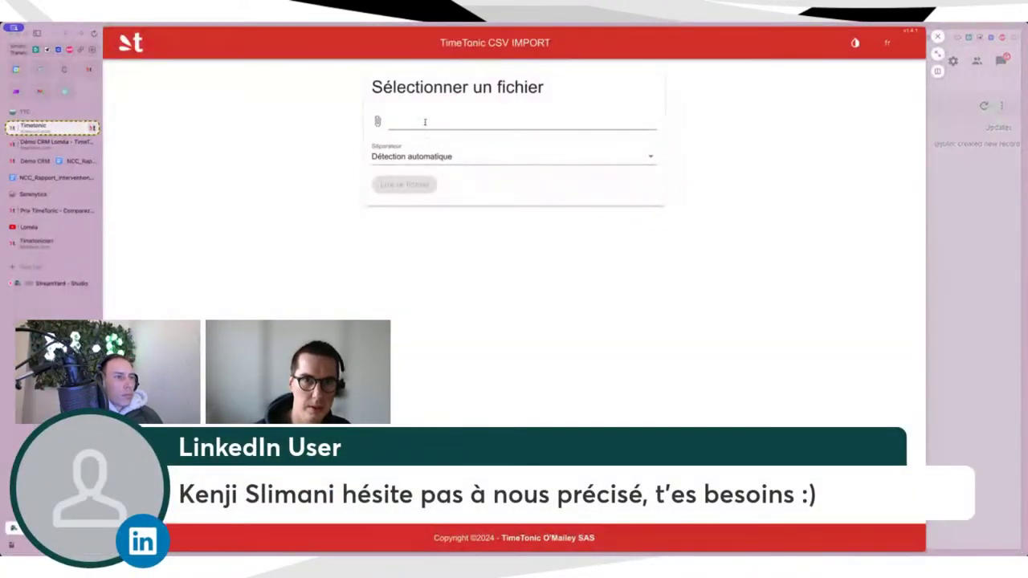
# Step: Choose the file Timetonic-democrmlomea-Contacts-Contacts_2024-01-16_16h25m33.csv from the Téléchargements folder and read it with automatic separator detection
pyautogui.click(425, 121)
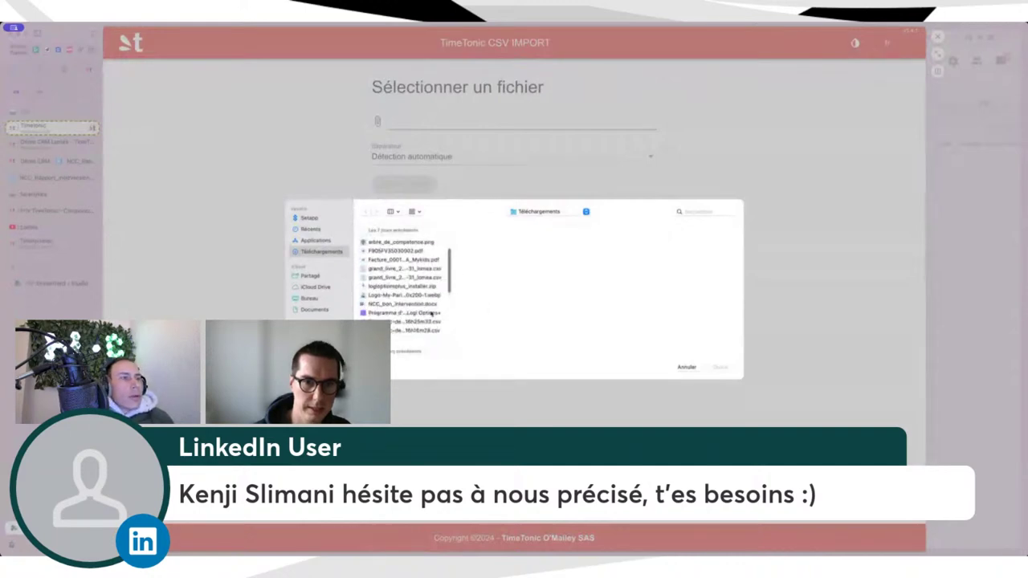
pyautogui.scroll(-5, 437, 313)
pyautogui.moveTo(451, 316); pyautogui.dragTo(515, 309)
pyautogui.scroll(-2, 462, 302)
pyautogui.scroll(10, 458, 299)
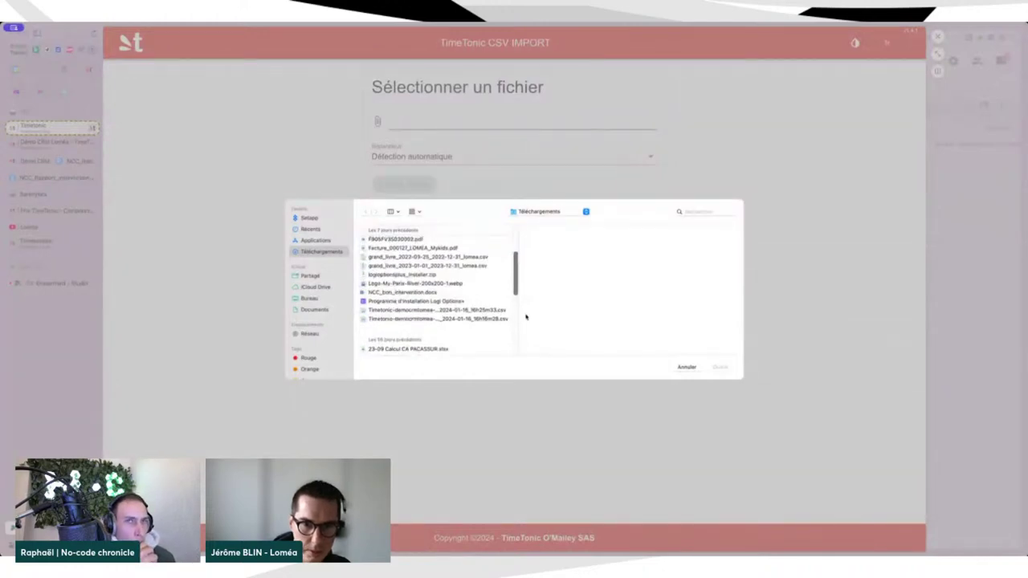
pyautogui.moveTo(518, 314); pyautogui.dragTo(581, 312)
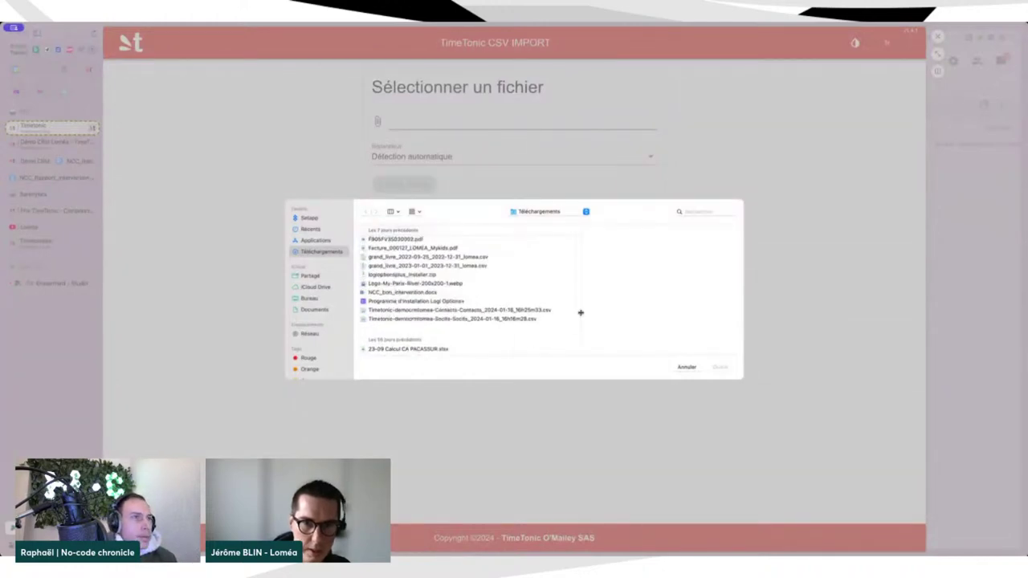
pyautogui.click(426, 311)
pyautogui.click(721, 367)
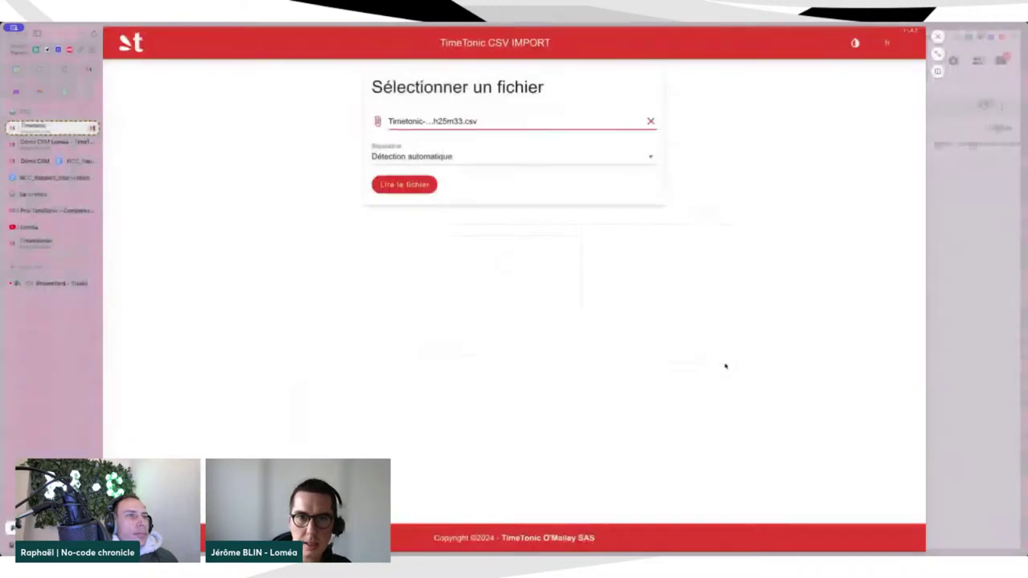
pyautogui.click(425, 186)
# Step: Map the CSV columns Email, Nom and Prénom to the Contact table's fields of the same names
pyautogui.click(757, 194)
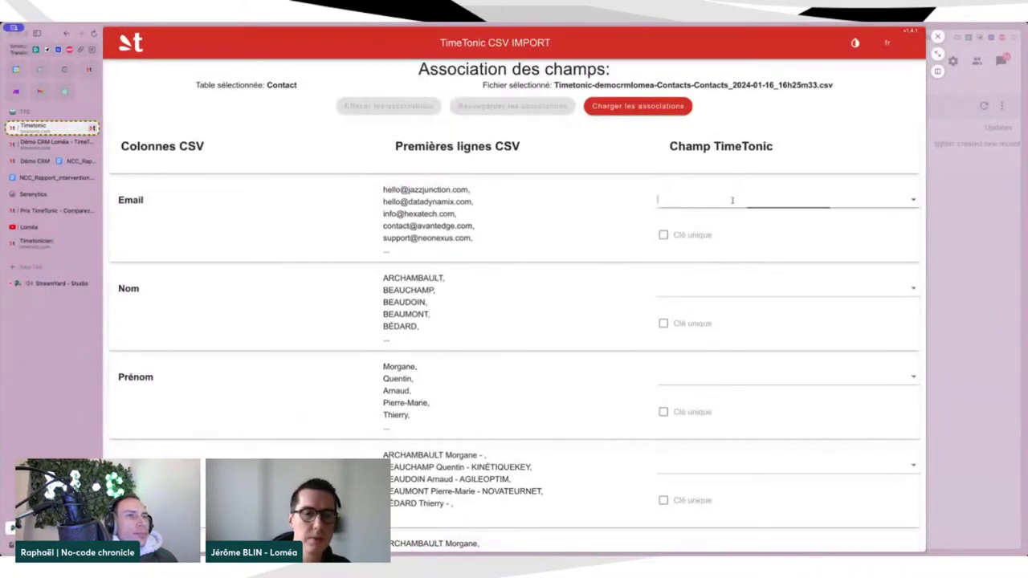
pyautogui.click(711, 323)
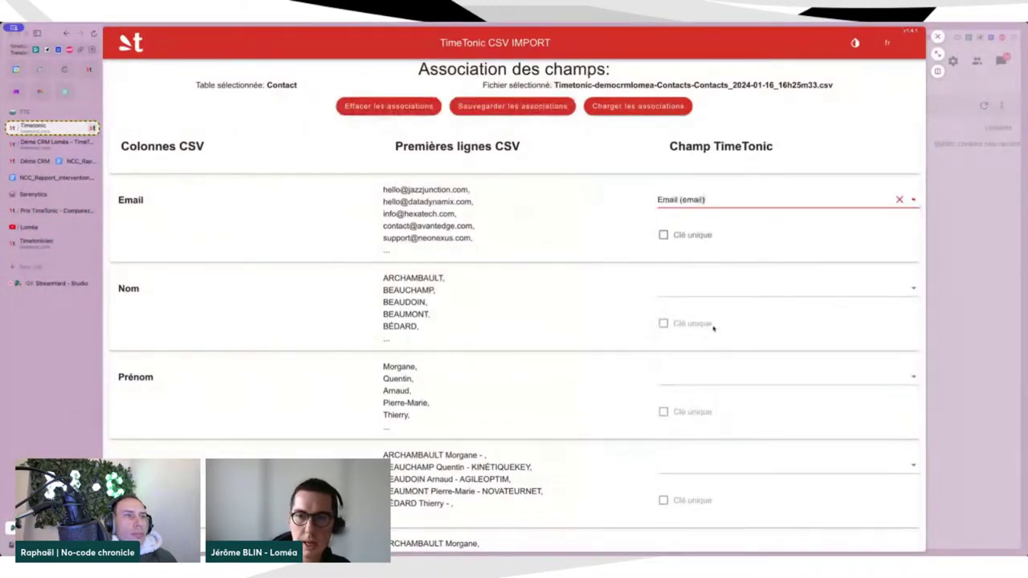
pyautogui.click(714, 286)
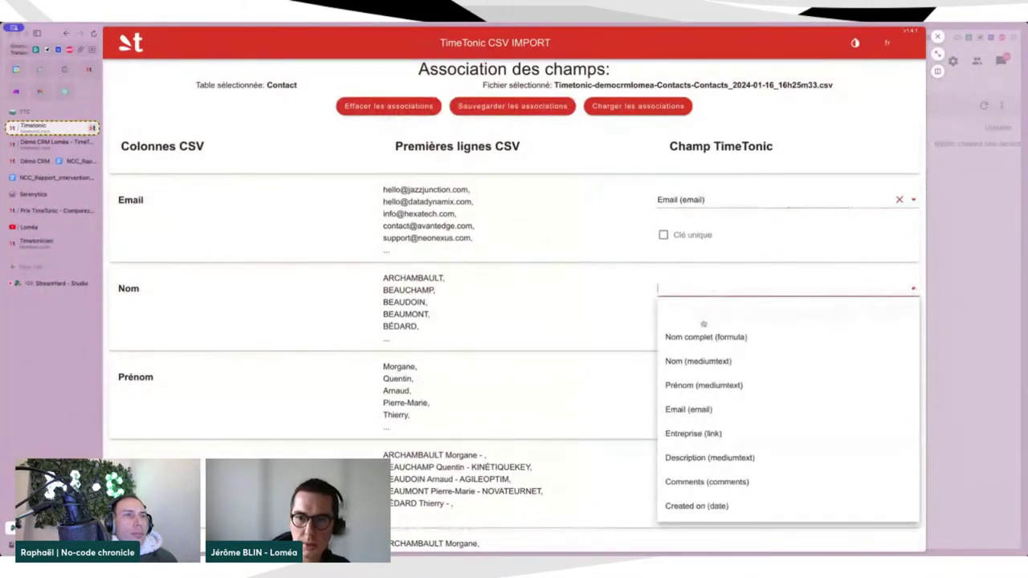
pyautogui.click(696, 362)
pyautogui.click(717, 376)
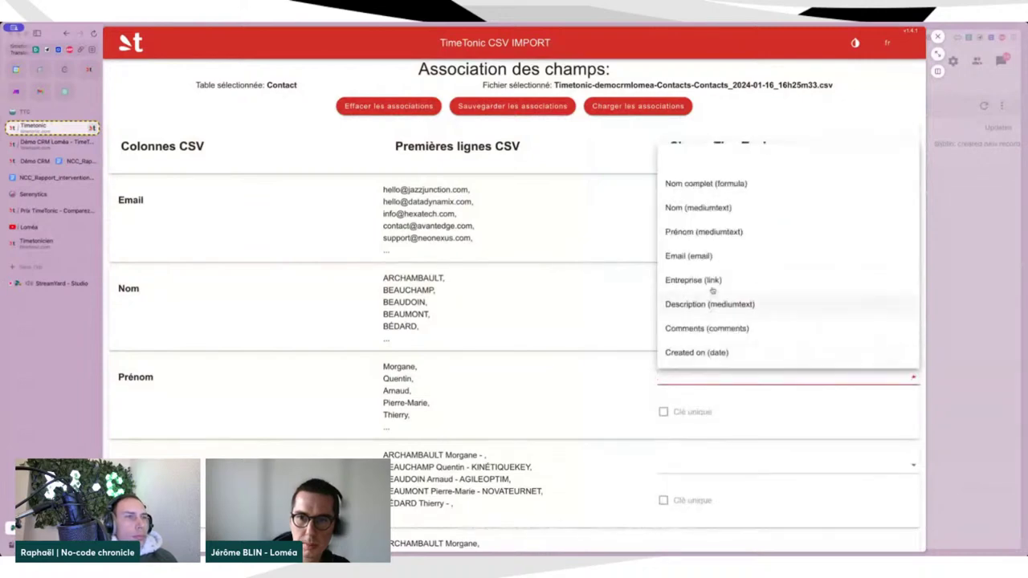
pyautogui.click(707, 233)
# Step: Map the CSV column Sociétés to the Entreprise link field of the Contact table
pyautogui.scroll(-3, 689, 374)
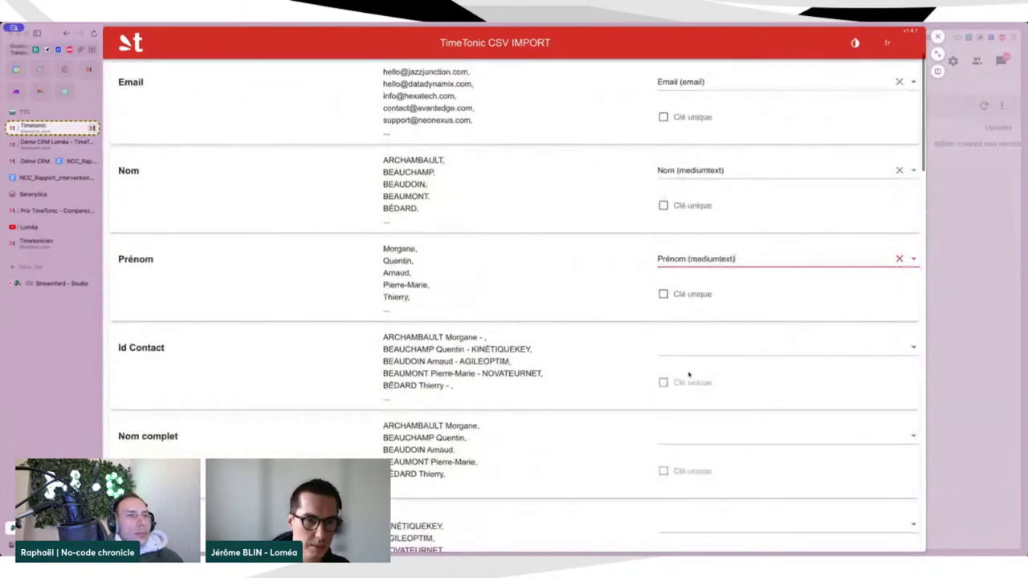
pyautogui.scroll(-3, 689, 375)
pyautogui.click(729, 386)
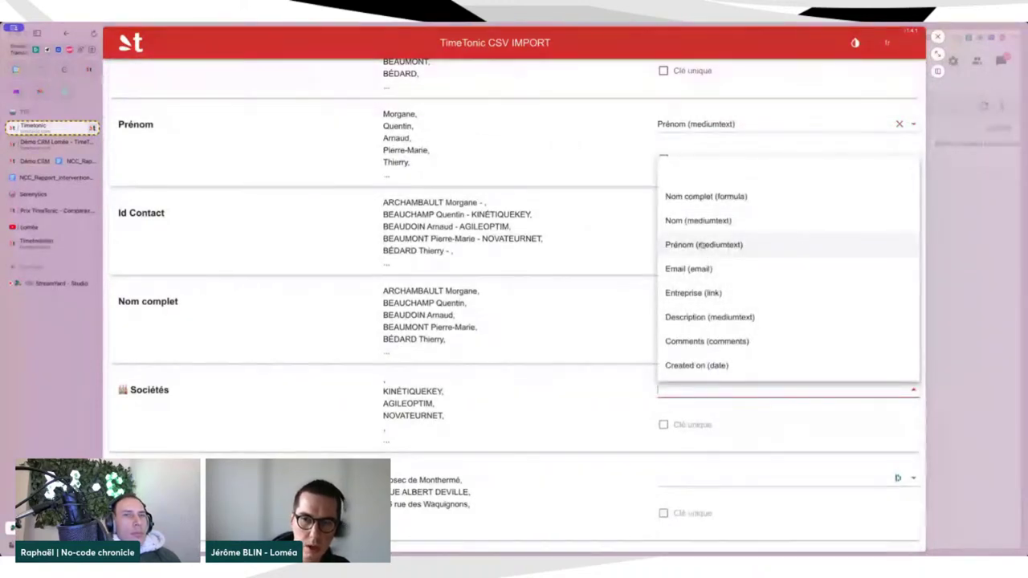
pyautogui.click(705, 294)
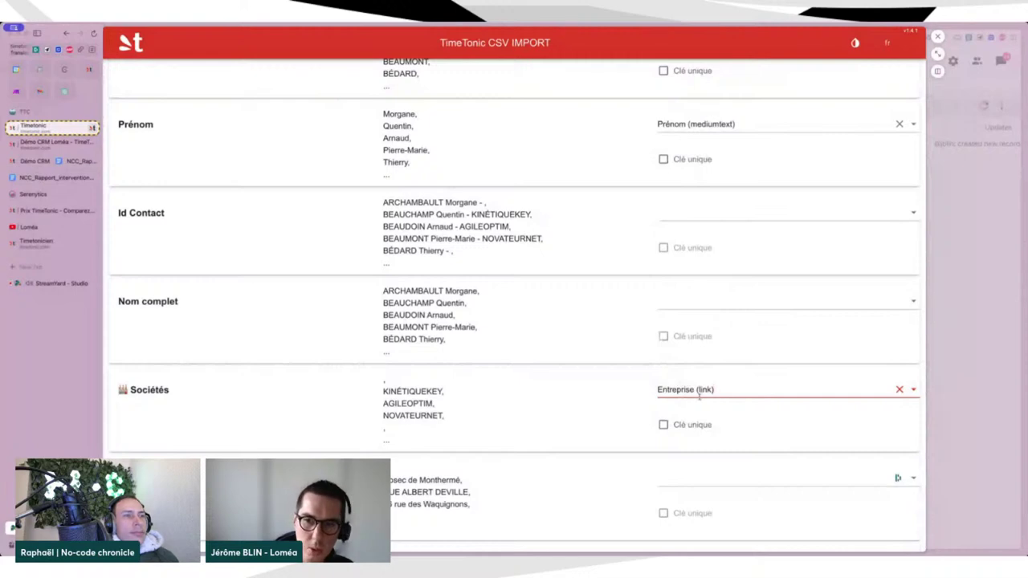
pyautogui.scroll(-5, 700, 393)
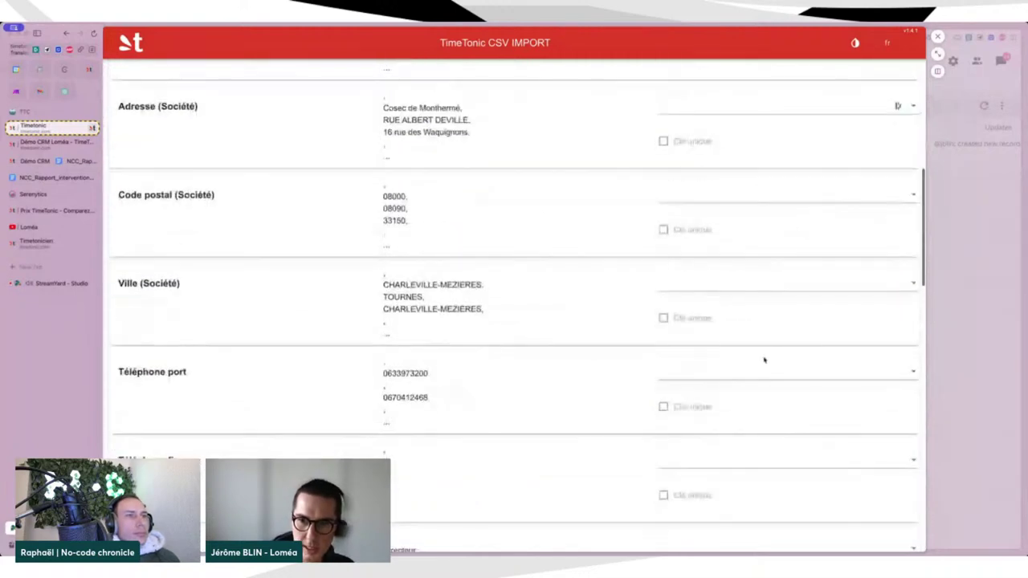
pyautogui.scroll(1, 764, 360)
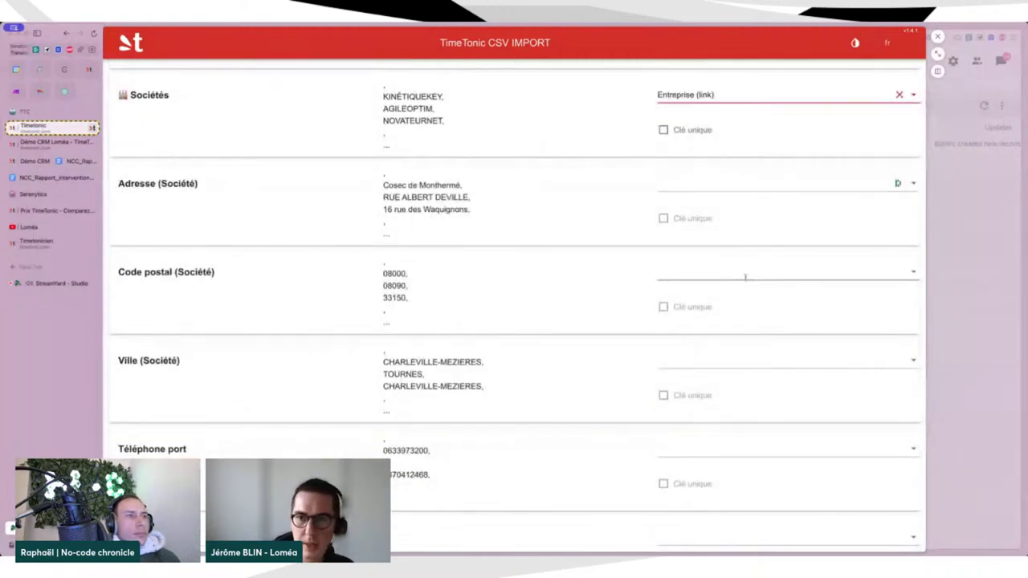